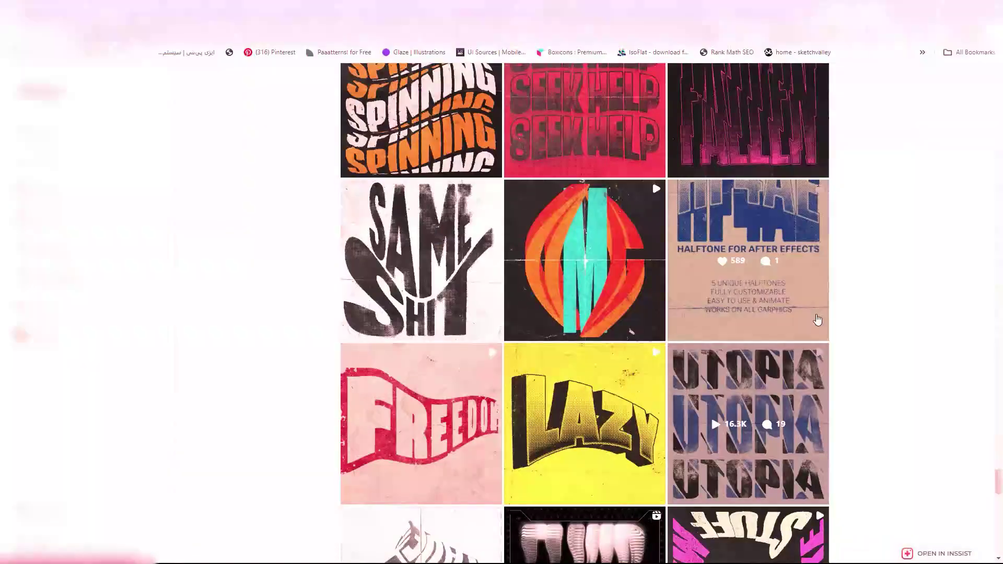
Step: Scroll the motion designer's Instagram profile to browse the typography poster posts
scroll(585, 313, "up", 3)
scroll(832, 238, "up", 5)
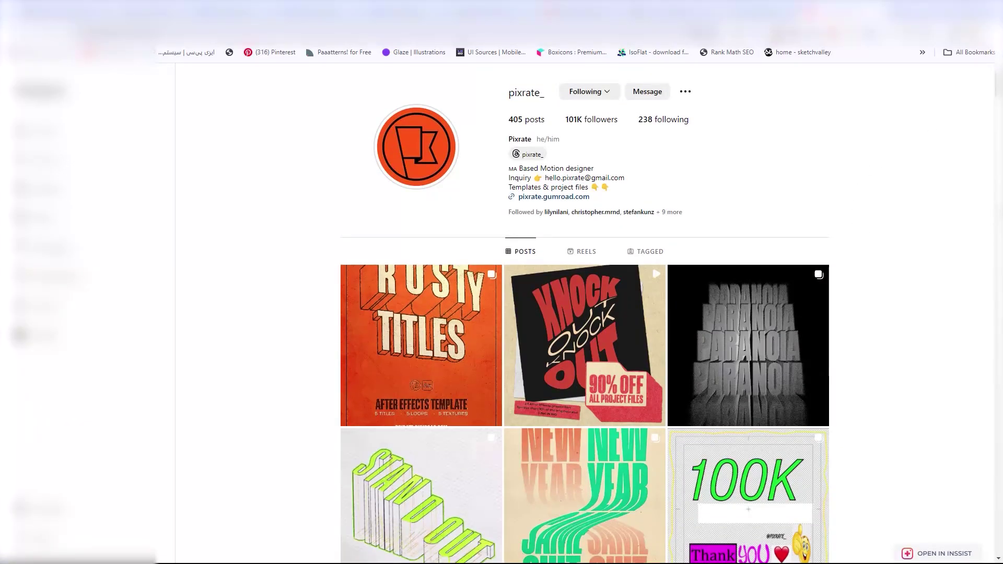
scroll(585, 313, "down", 4)
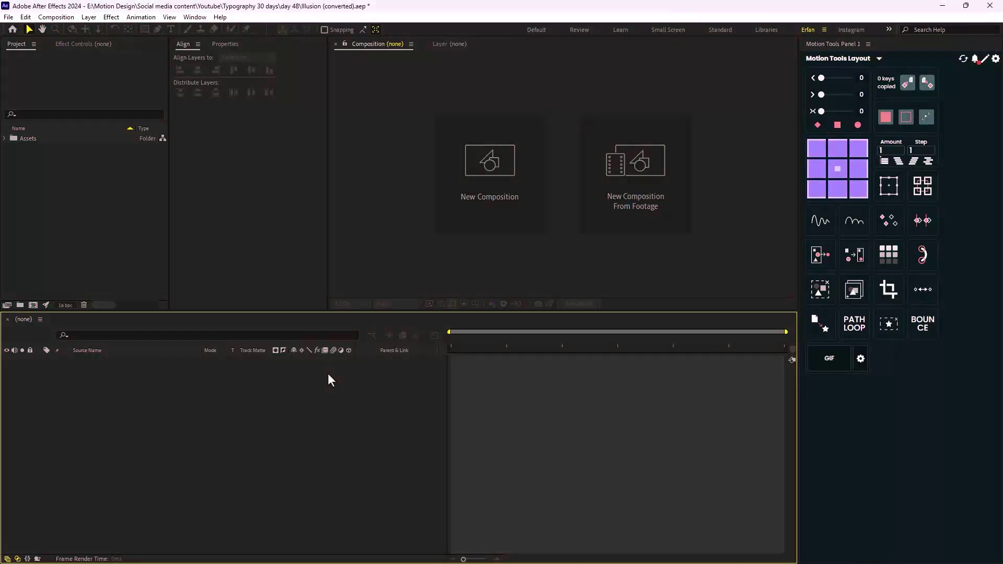
Step: Start a new composition named 'Text Design' and set its height to 960
left_click(491, 219)
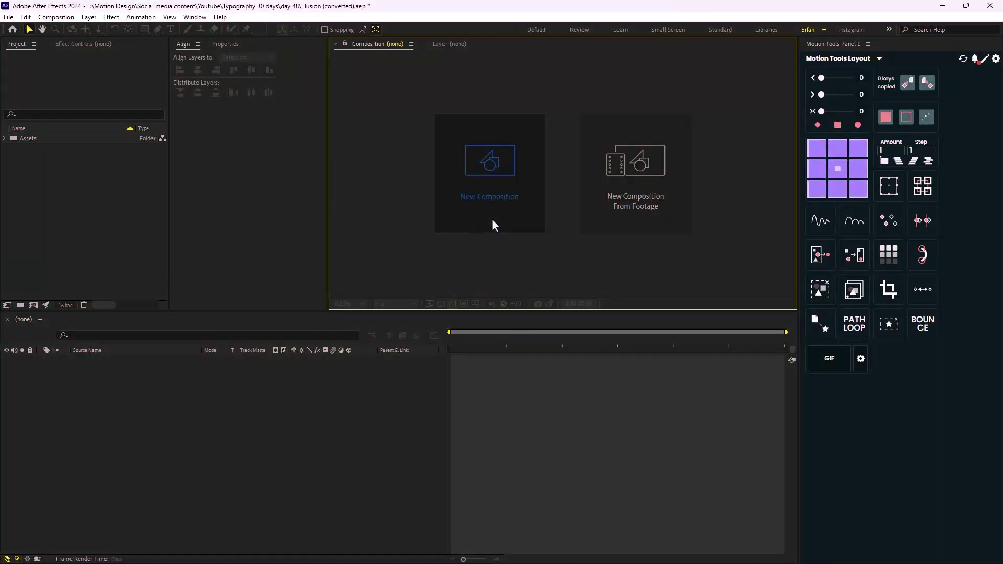
type("Text Design")
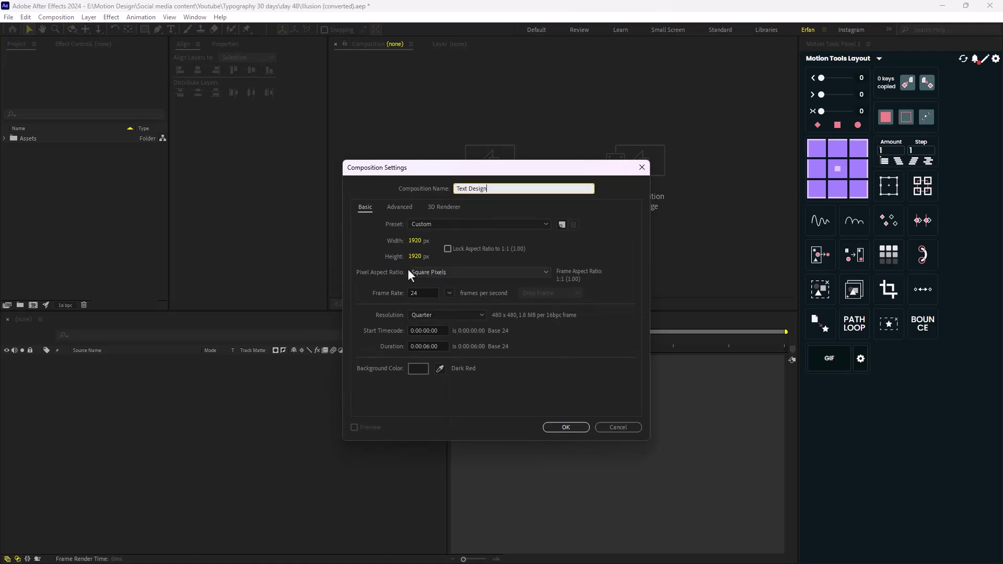
left_click(419, 258)
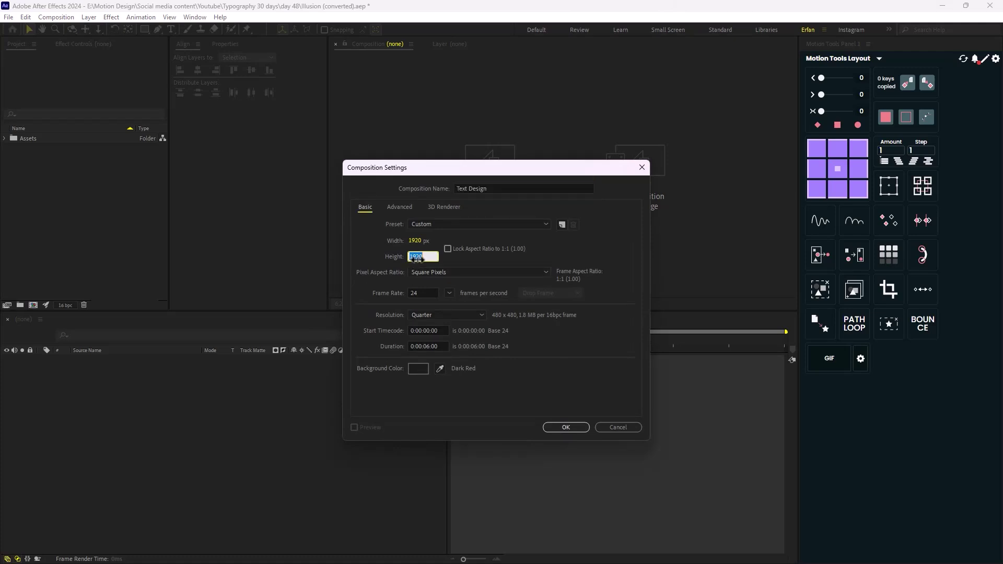
type("9")
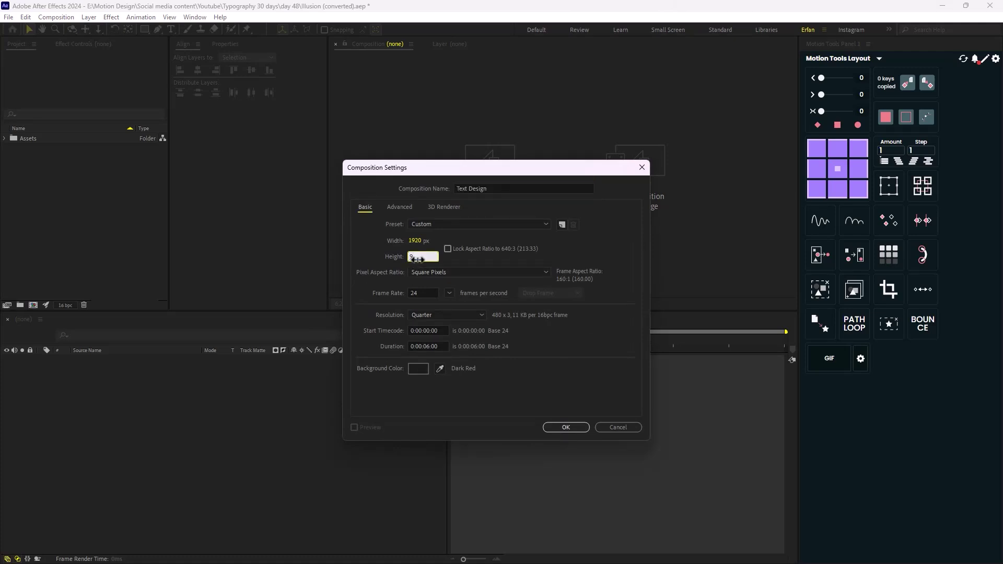
type("60")
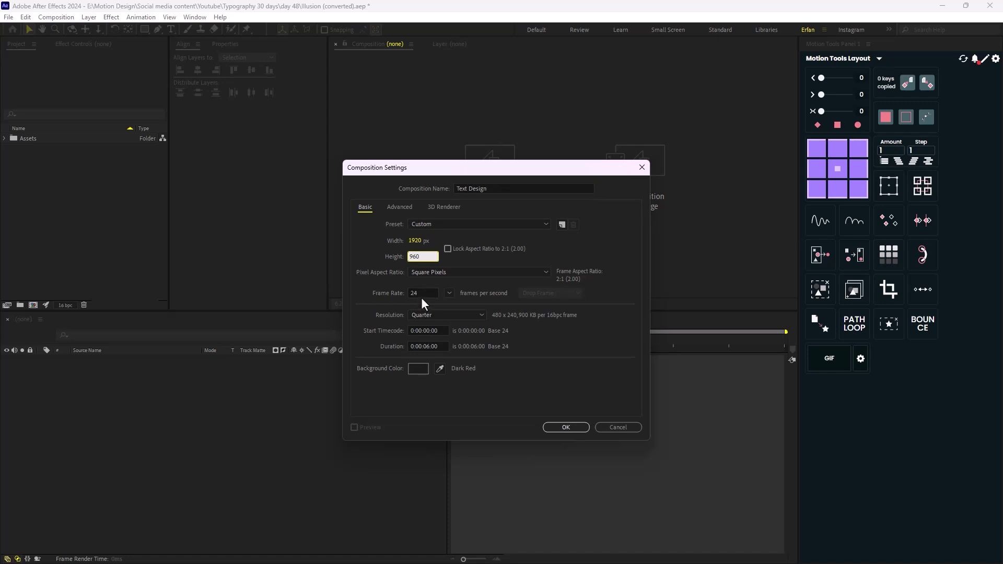
Step: Create the Text Design composition and type DEMON as a new text layer
left_click(571, 427)
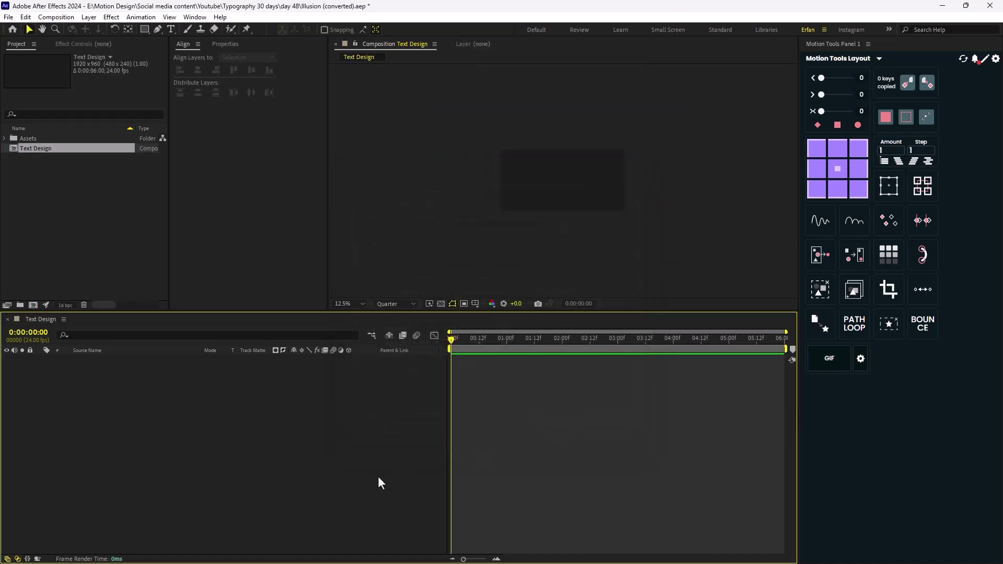
left_click(171, 29)
left_click(524, 174)
type("DEMON")
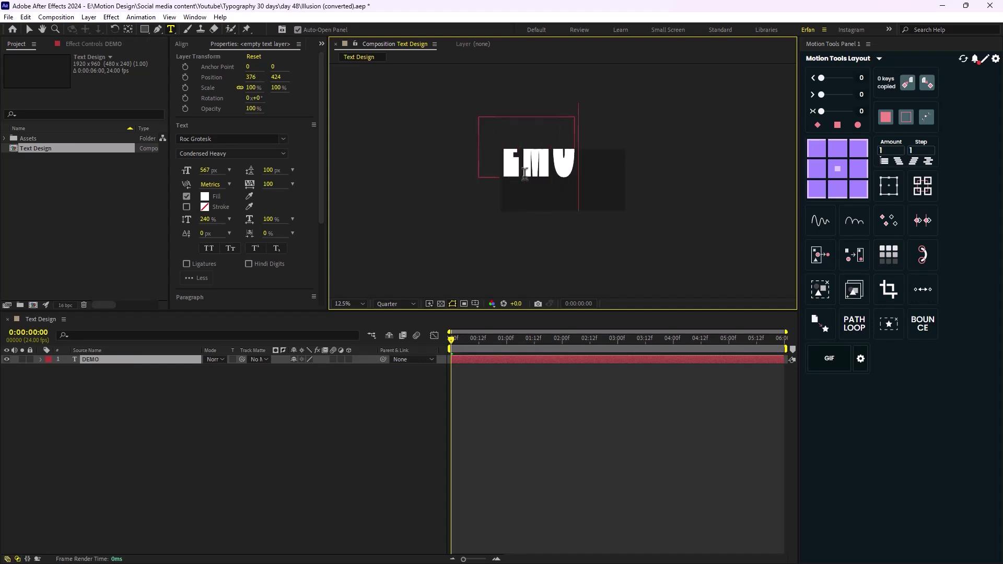
left_click(29, 29)
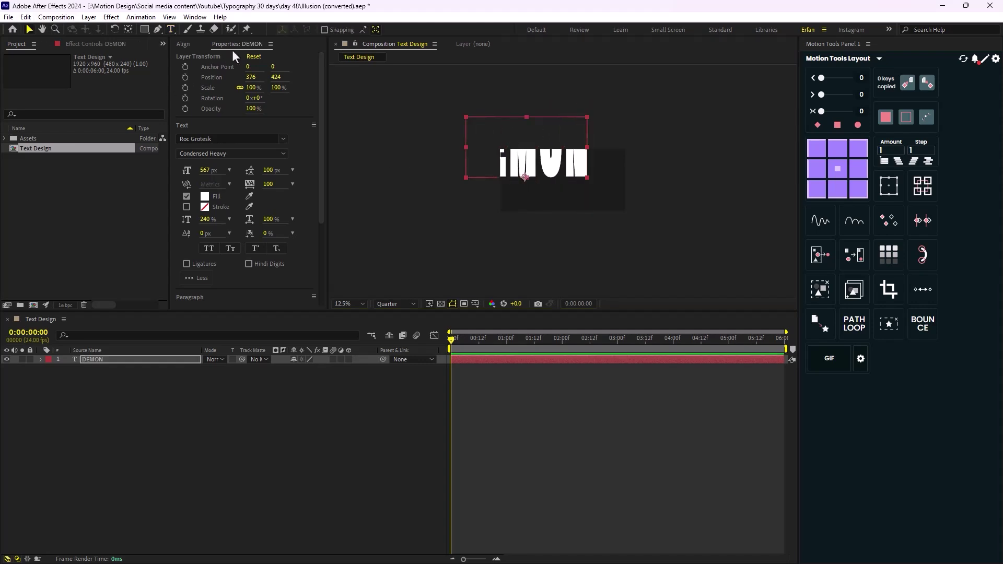
Step: Centre DEMON horizontally and vertically in the composition with Align
left_click(183, 44)
left_click(197, 70)
left_click(251, 70)
left_click(344, 428)
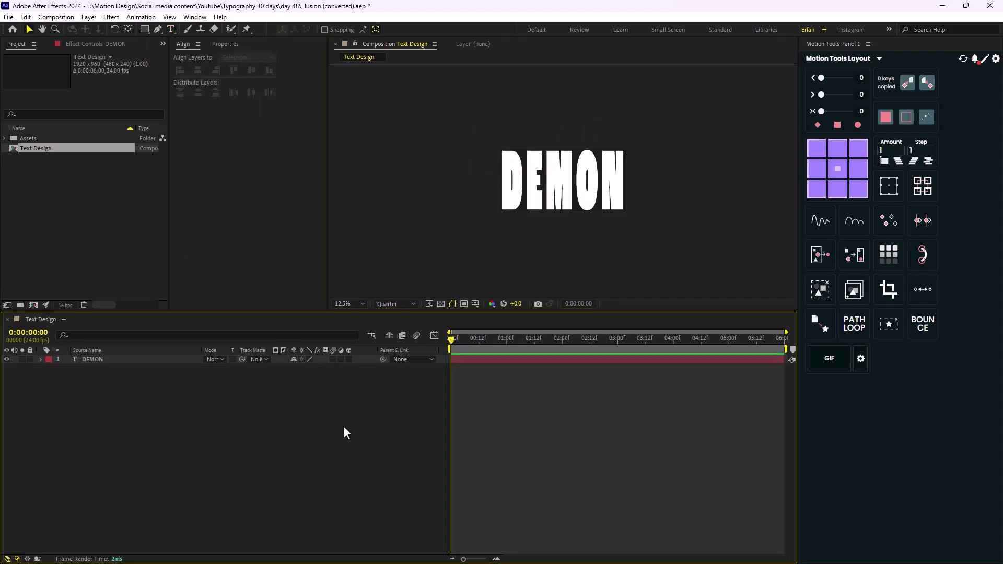
Step: Convert DEMON to shape outlines, delete the original text layer, and zoom to 25%
right_click(110, 363)
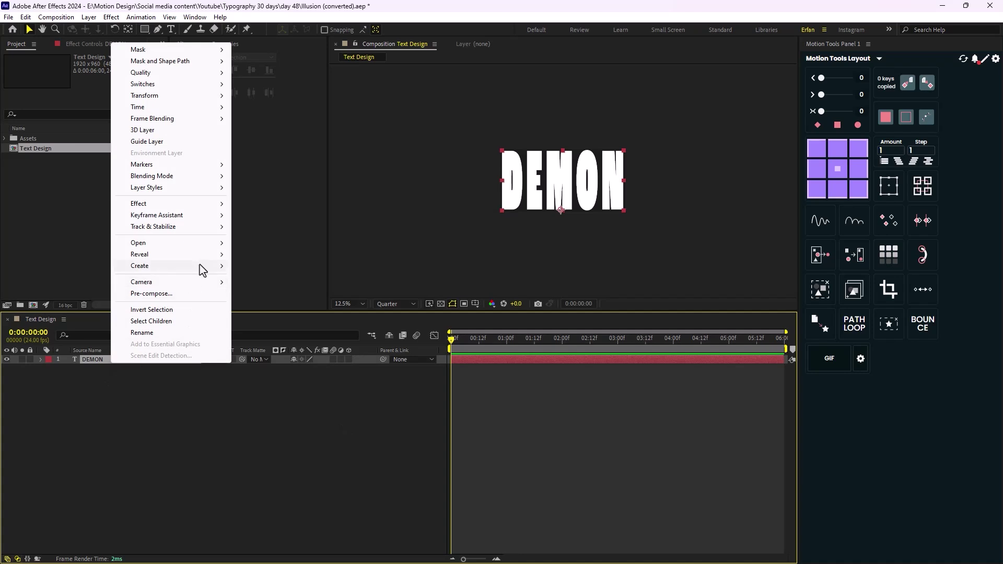
mouse_move(201, 266)
left_click(249, 282)
left_click(111, 370)
key("Delete")
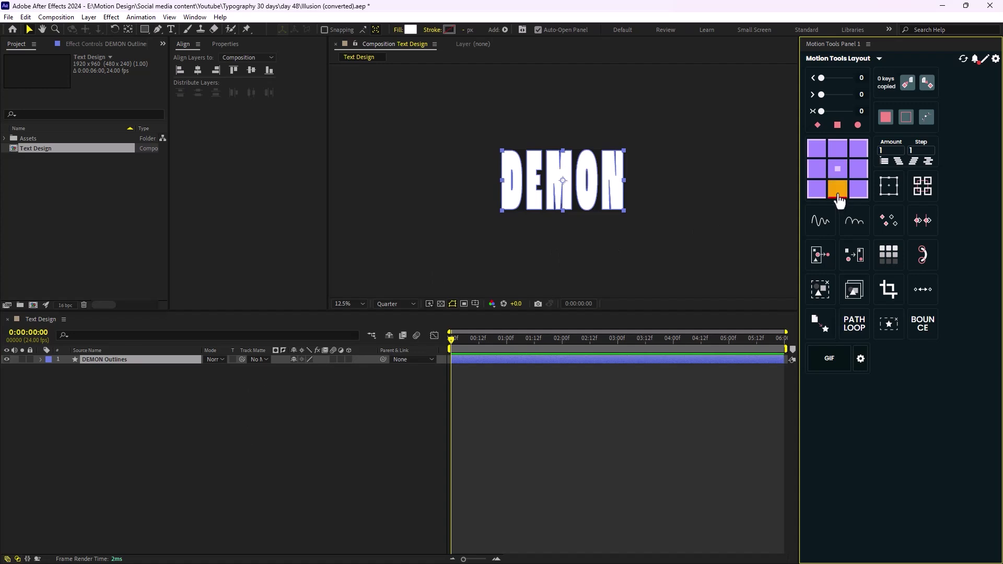
key("period")
Step: Keyframe DEMON Outlines' Scale at 0 s and flatten its height to 0% at 1 s
left_click(155, 359)
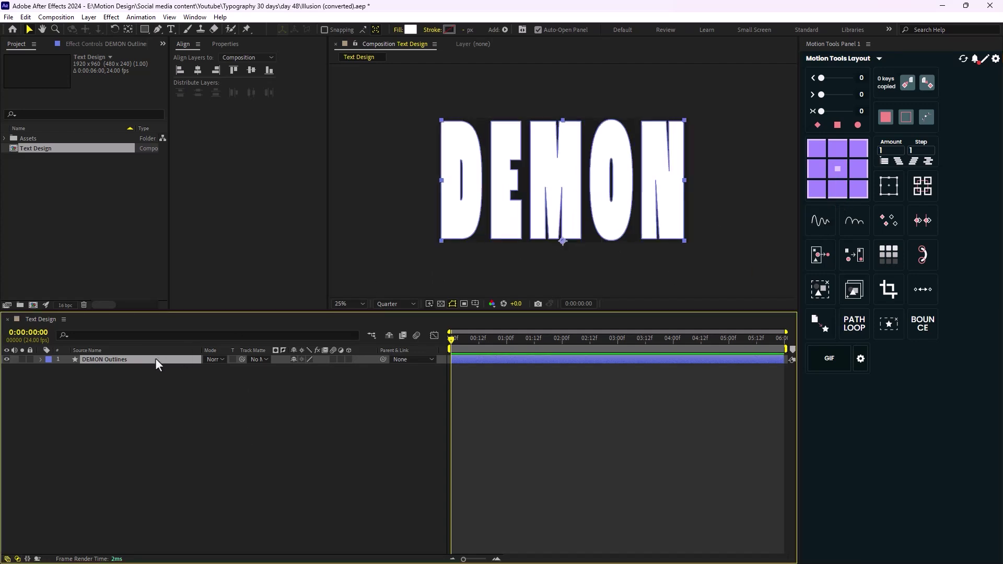
key("s")
key("alt+shift+s")
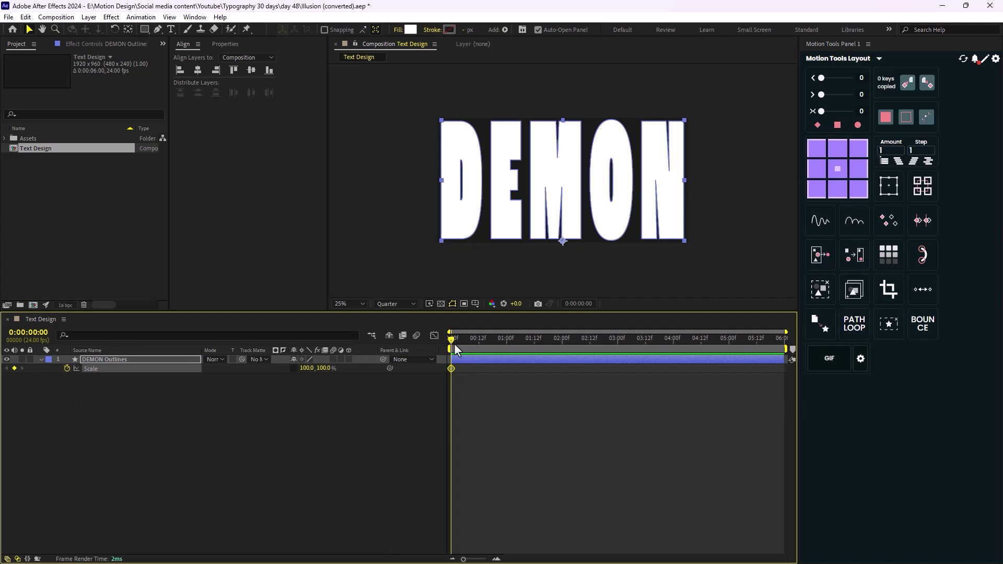
left_click_drag(454, 347, 506, 374)
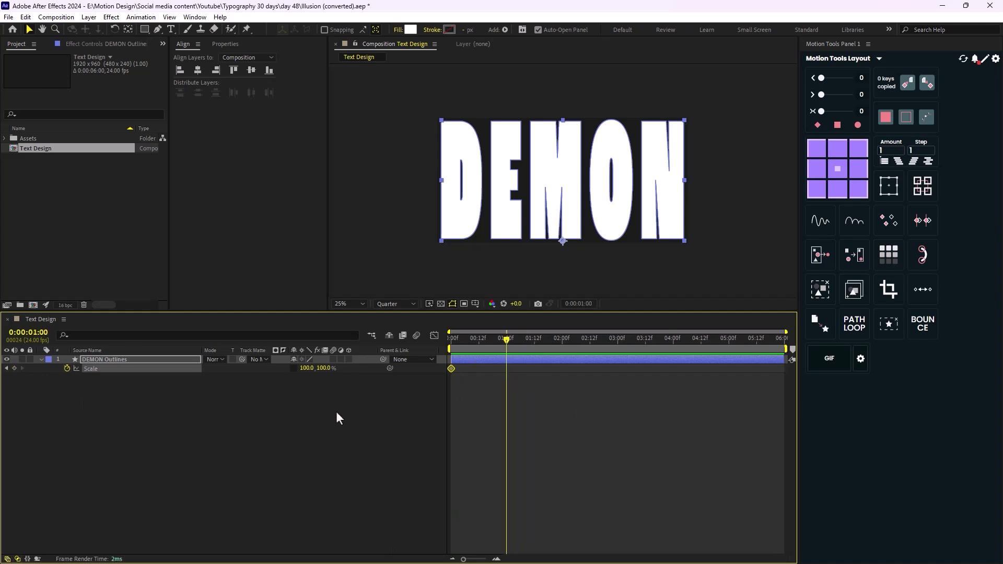
mouse_move(325, 368)
left_mouse_down()
mouse_move(305, 370)
mouse_move(305, 386)
mouse_move(319, 368)
left_mouse_up()
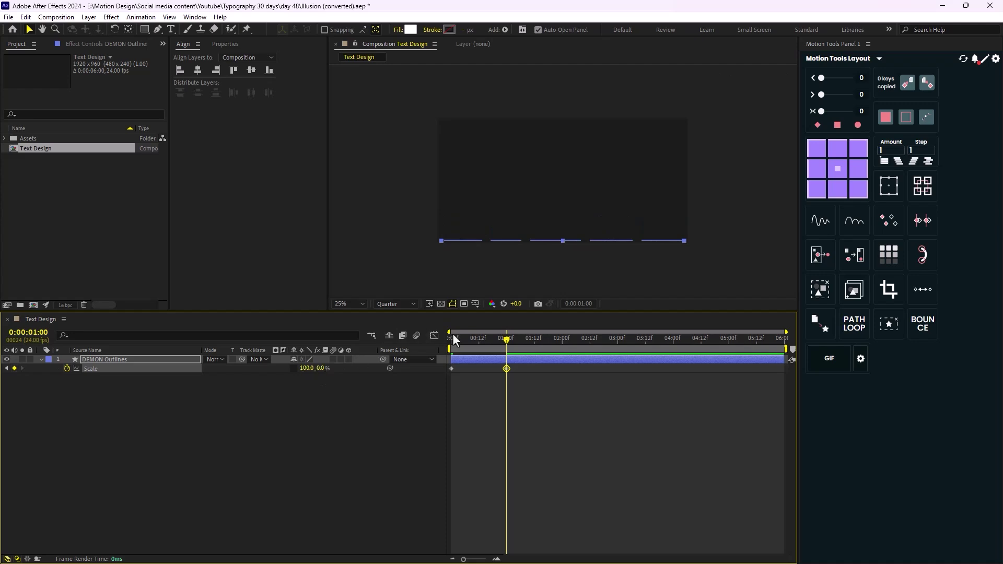
left_click_drag(453, 340, 315, 390)
left_click(315, 390)
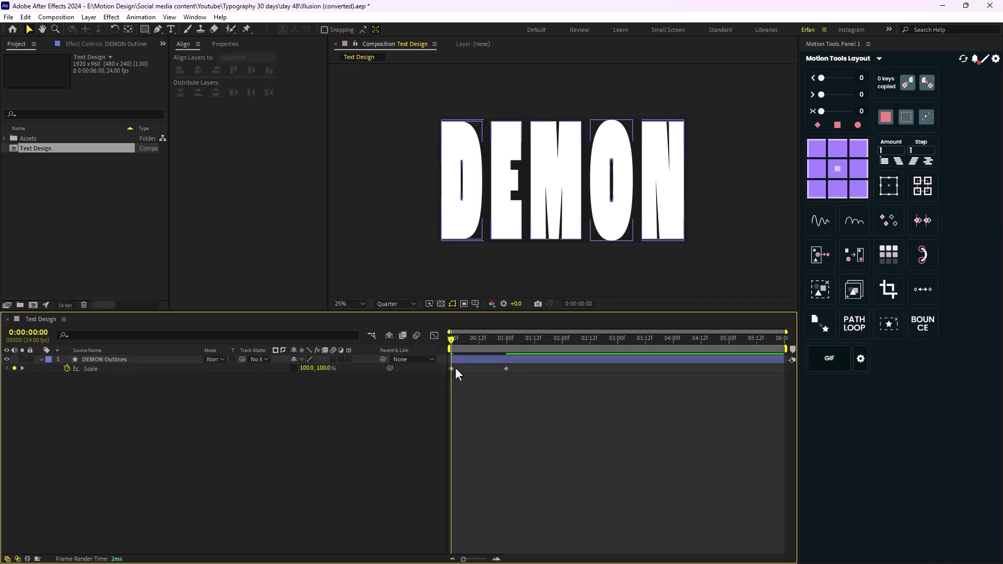
Step: Time-reverse both Scale keyframes so the word grows from flat to full height
left_click_drag(528, 387, 452, 366)
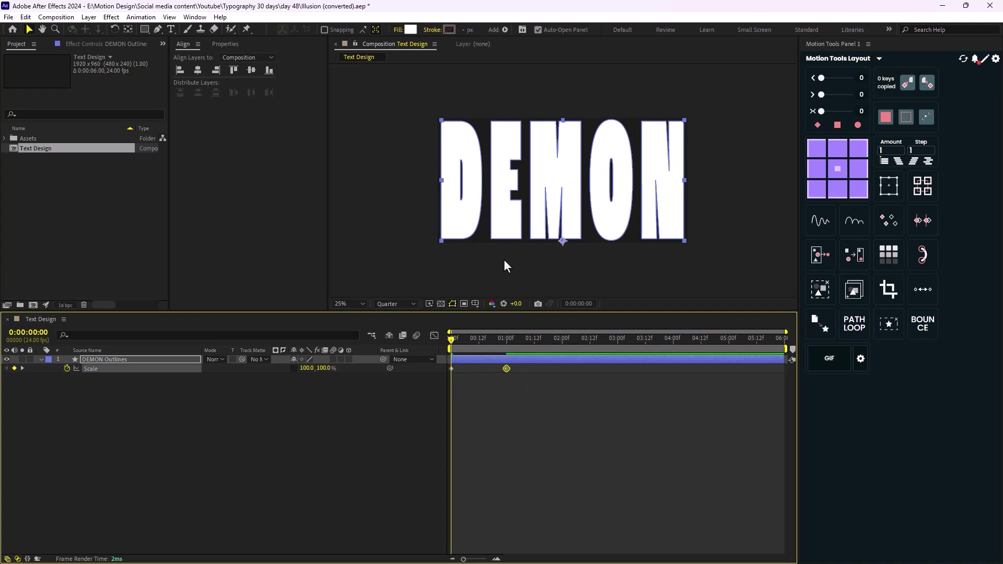
left_click_drag(452, 384, 423, 366)
right_click(455, 370)
right_click(450, 367)
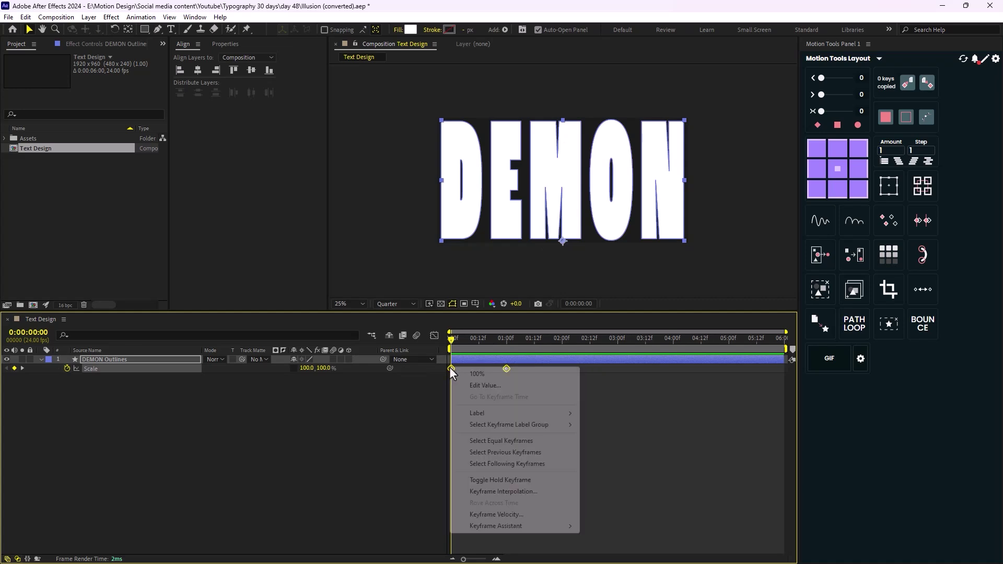
mouse_move(548, 525)
left_click(612, 526)
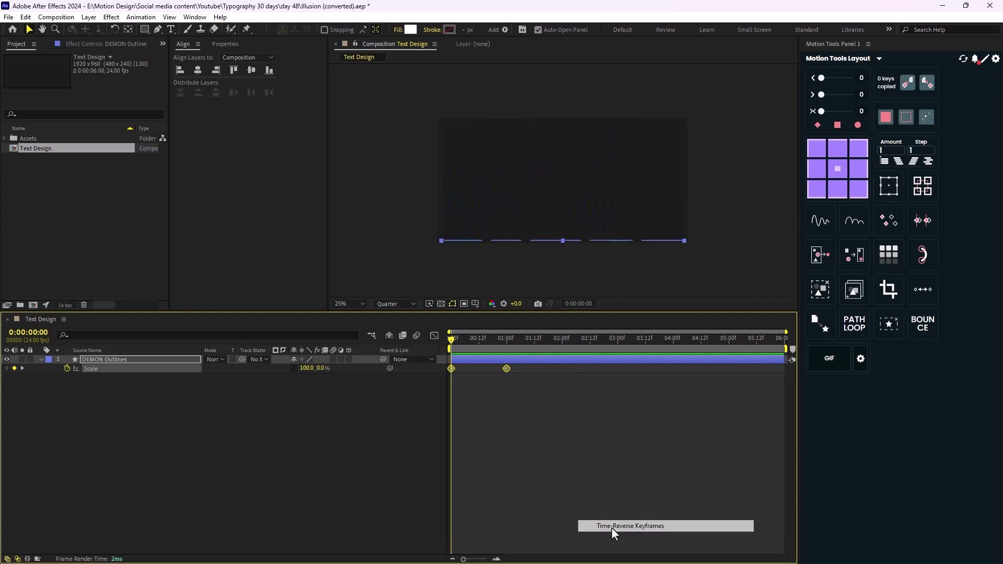
left_click_drag(451, 340, 506, 357)
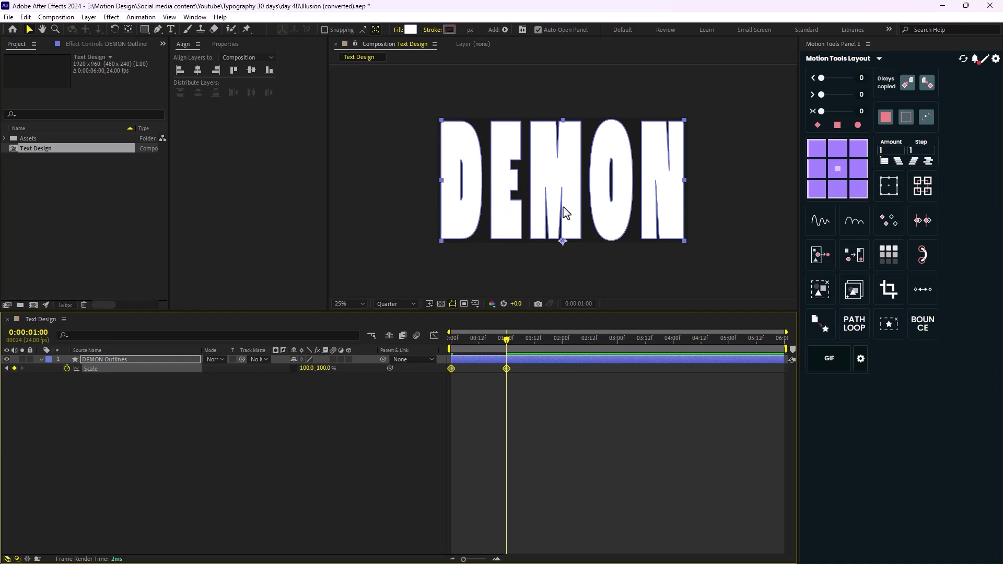
left_click(250, 449)
Step: Duplicate DEMON Outlines and give the copy a black fill and an orange label
left_click(134, 369)
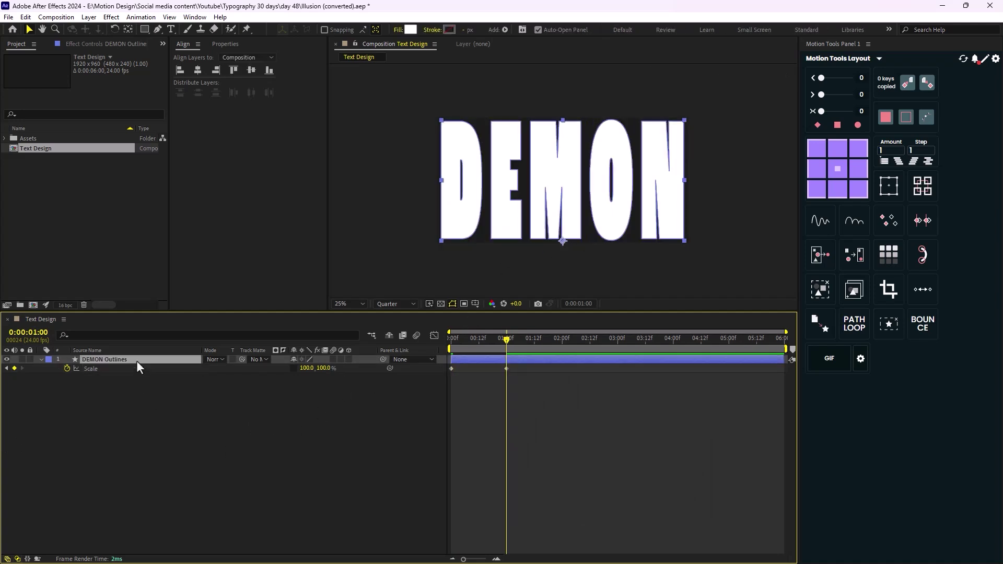
key("ctrl+d")
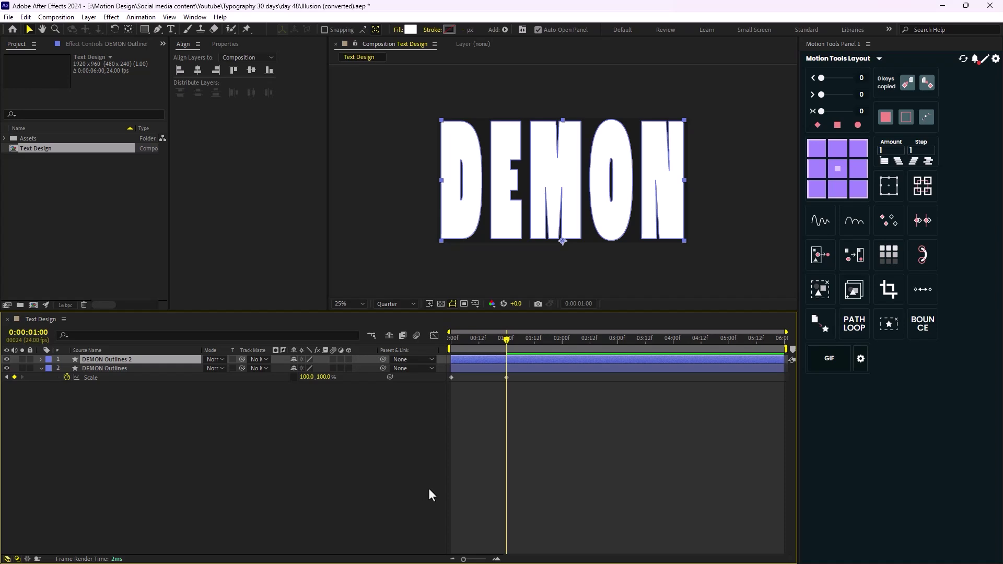
key("u")
left_click(84, 369)
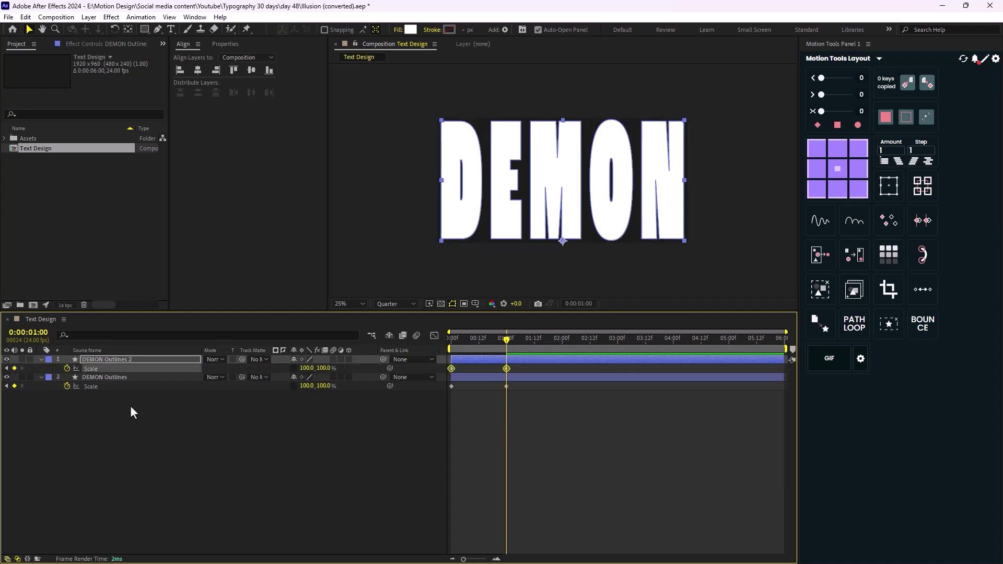
left_click(409, 30)
left_click(497, 418)
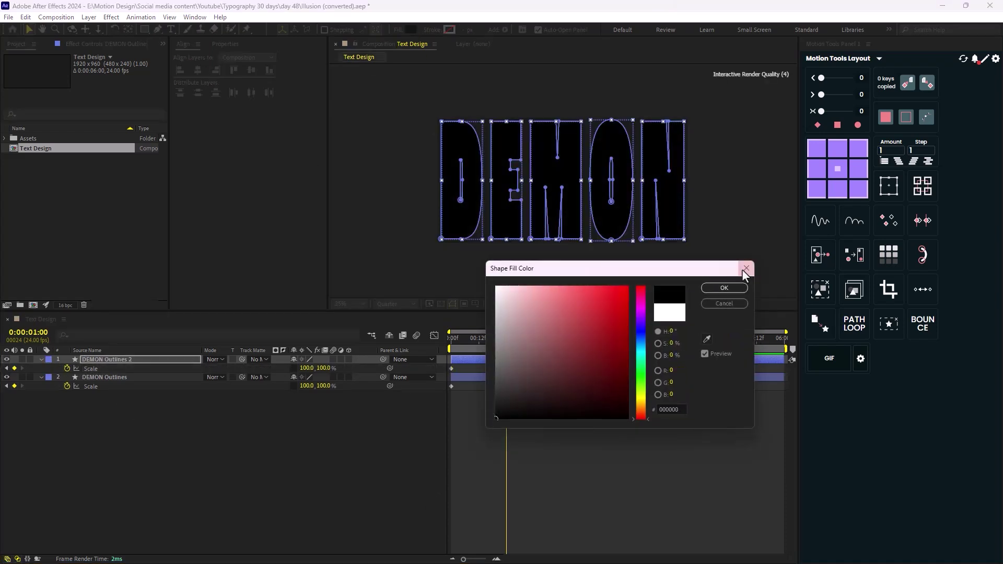
left_click(725, 288)
left_click(49, 360)
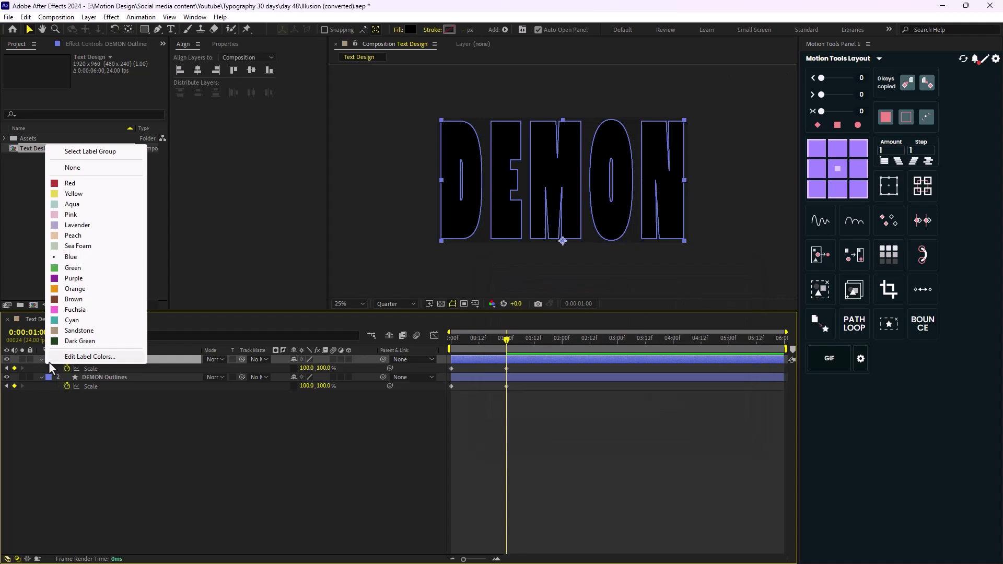
left_click(77, 295)
Step: Anchor DEMON Outlines 2 at its top centre and time-reverse its Scale keyframes
left_click(132, 377)
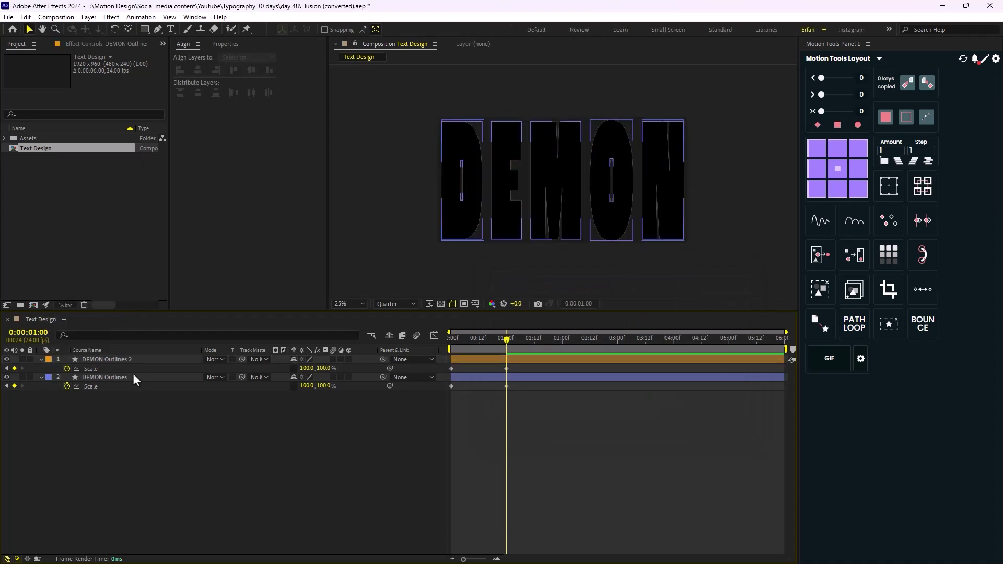
left_click(133, 369)
left_click(837, 151)
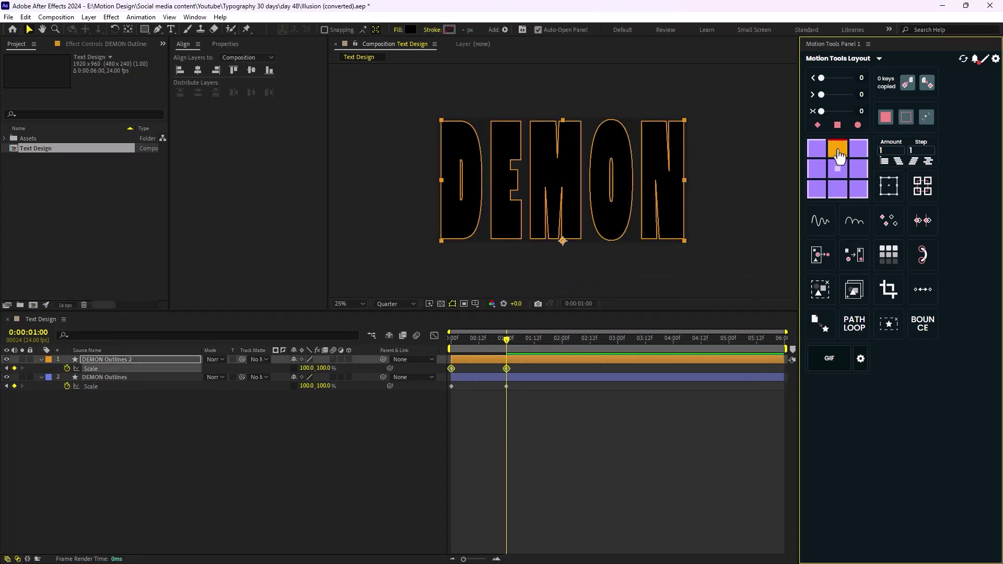
right_click(506, 369)
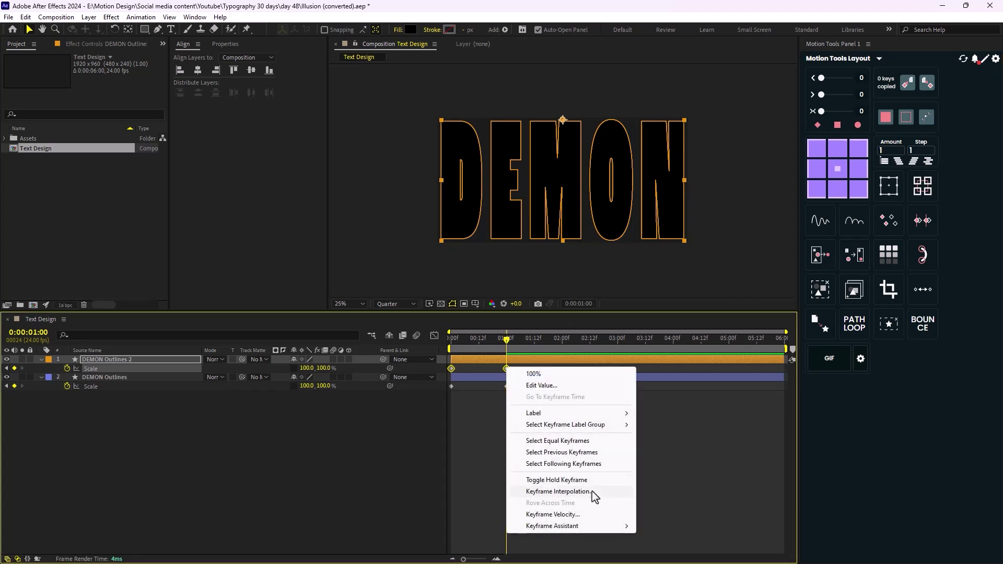
mouse_move(586, 526)
left_click(651, 526)
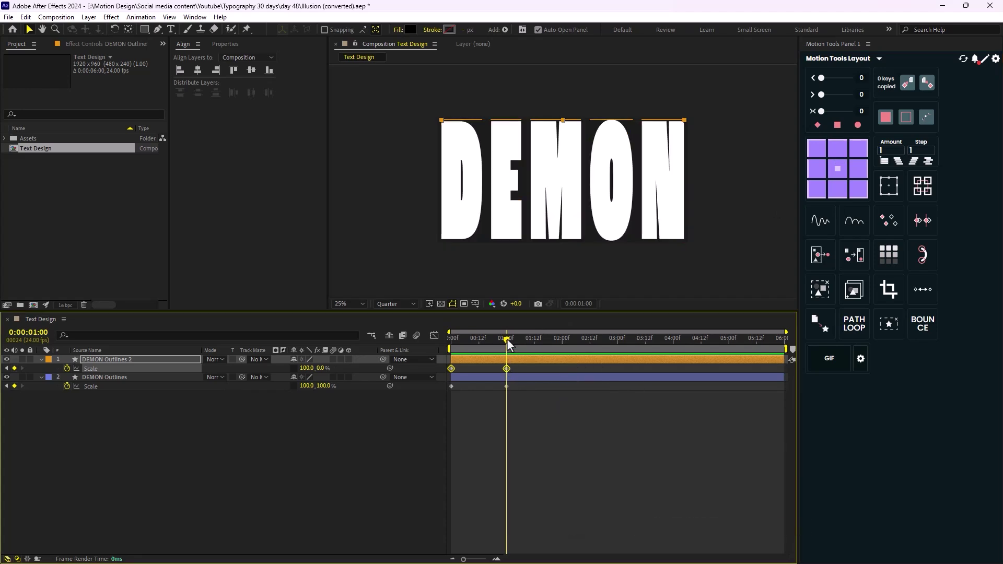
mouse_move(506, 340)
left_mouse_down()
mouse_move(437, 356)
mouse_move(518, 359)
mouse_move(406, 388)
mouse_move(525, 381)
mouse_move(506, 384)
left_mouse_up()
left_click(272, 445)
Step: Duplicate DEMON Outlines again to create DEMON Outlines 3
left_click(118, 369)
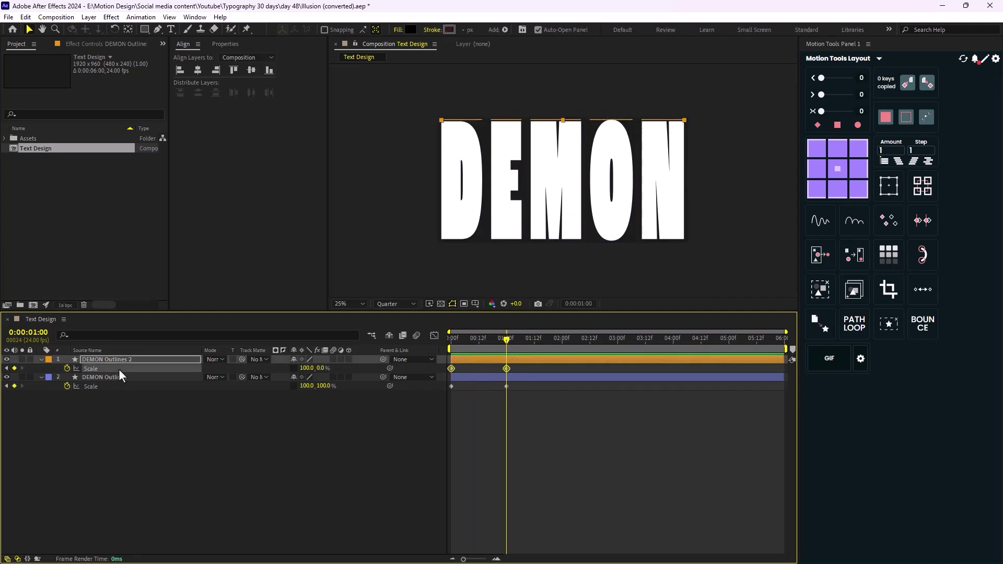
left_click(41, 360)
left_click(73, 372)
key("ctrl+d")
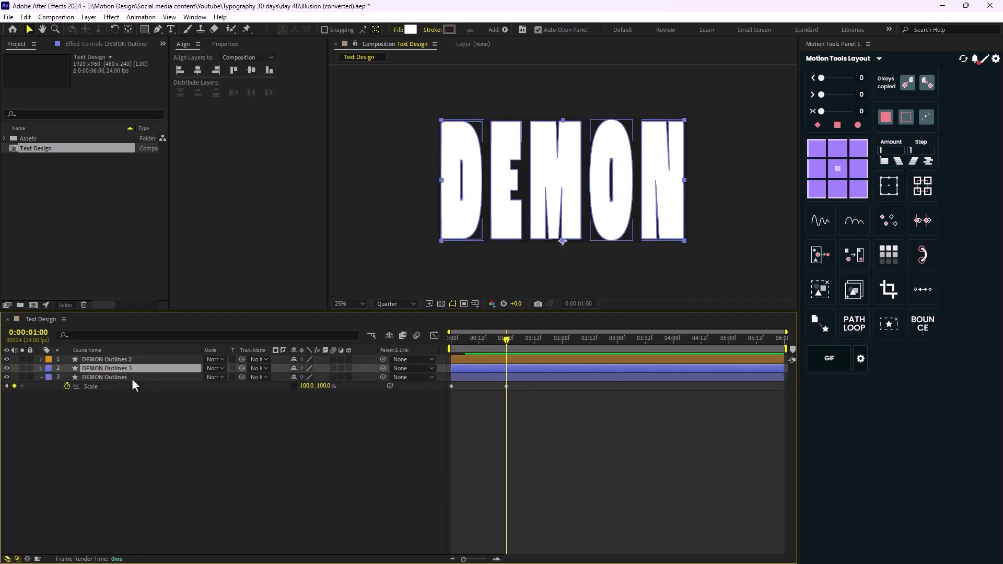
Step: Put DEMON Outlines 3 on top starting at 1:00 and trim the two lower layers at 1:00
left_click_drag(117, 368, 137, 360)
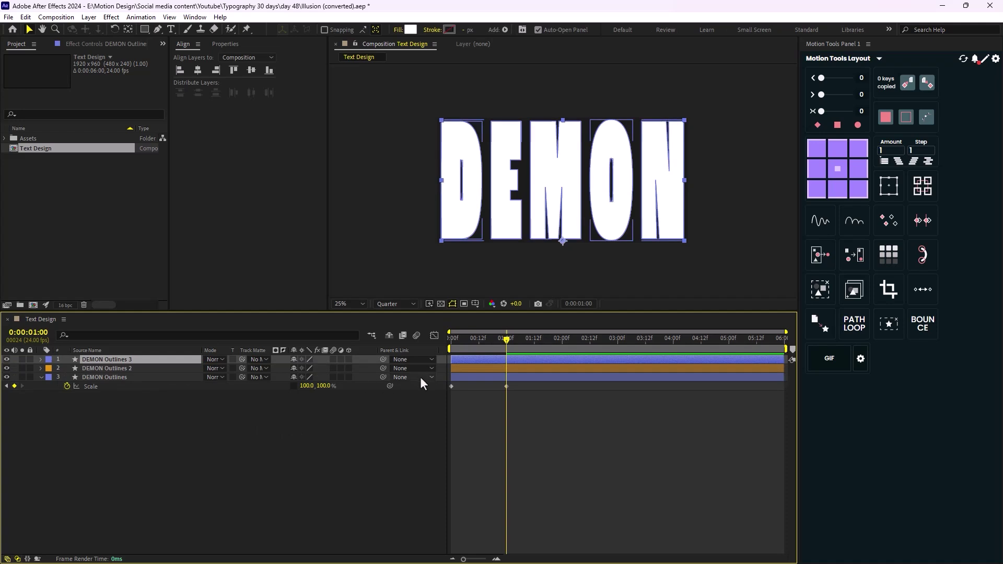
key("u")
left_click_drag(483, 358, 538, 364)
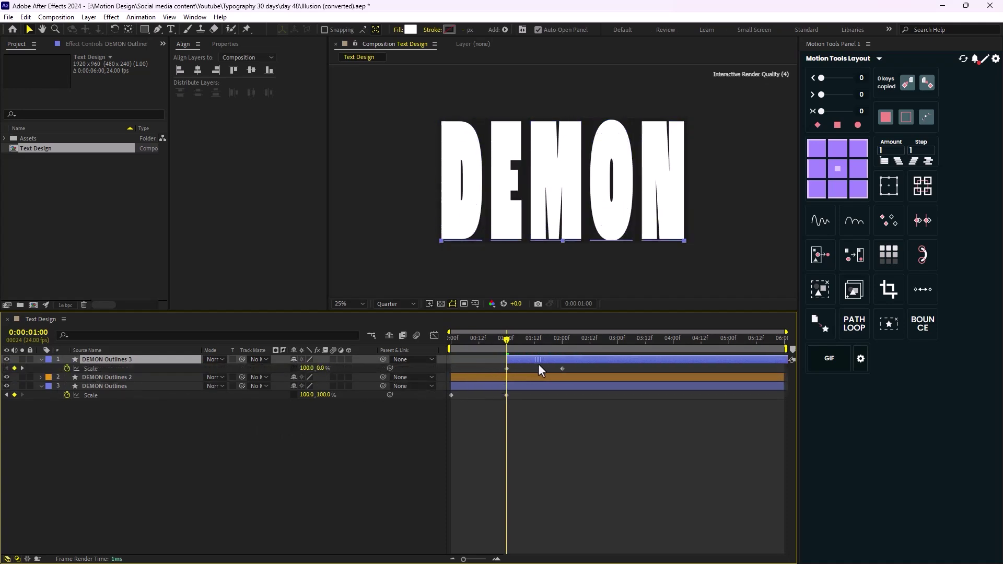
left_click(495, 379)
left_click(496, 384, "shift")
key("alt+bracketright")
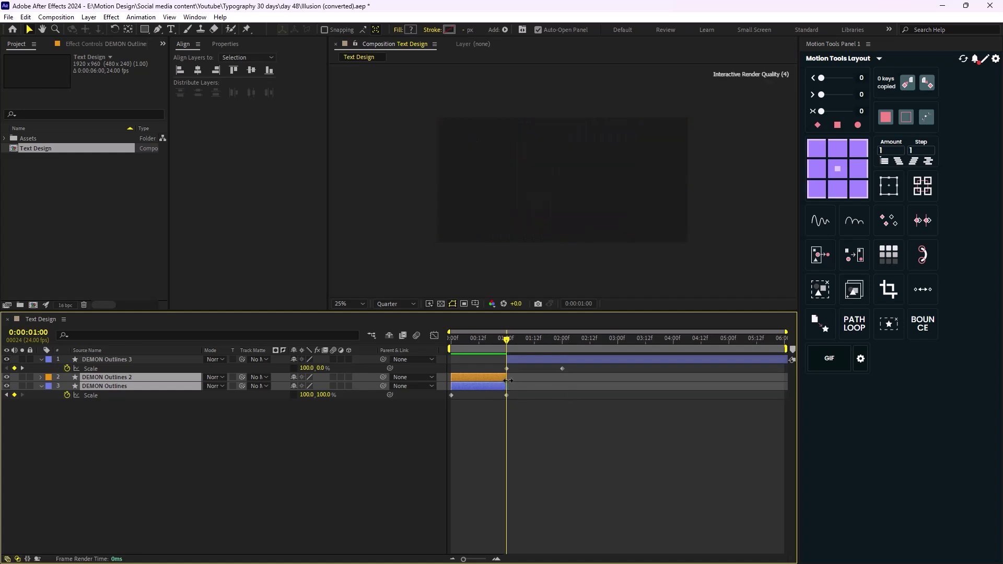
Step: Anchor DEMON Outlines 3 at its top edge and time-reverse its Scale keyframes
left_click(510, 359)
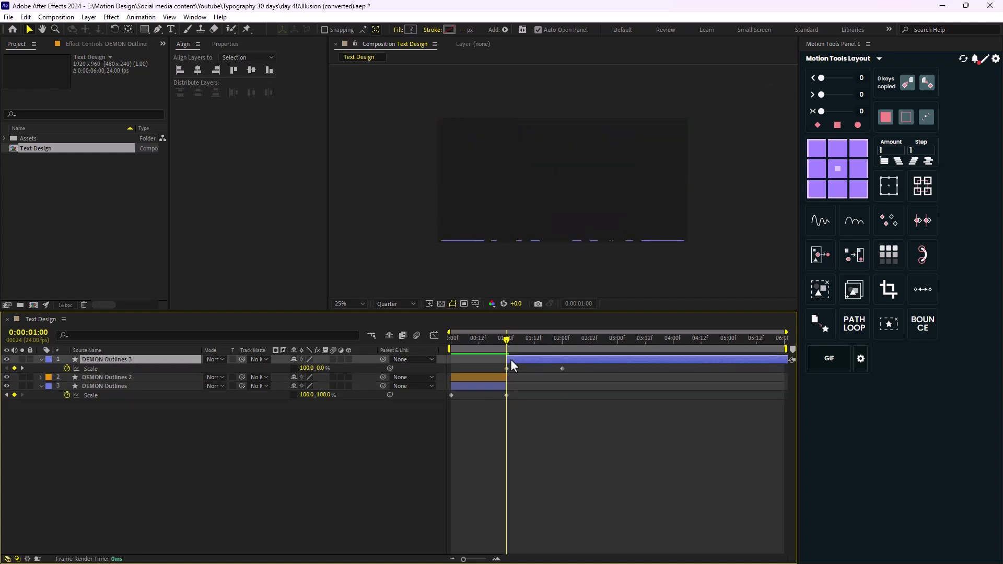
left_click_drag(510, 353, 472, 369)
left_click(838, 149)
right_click(507, 371)
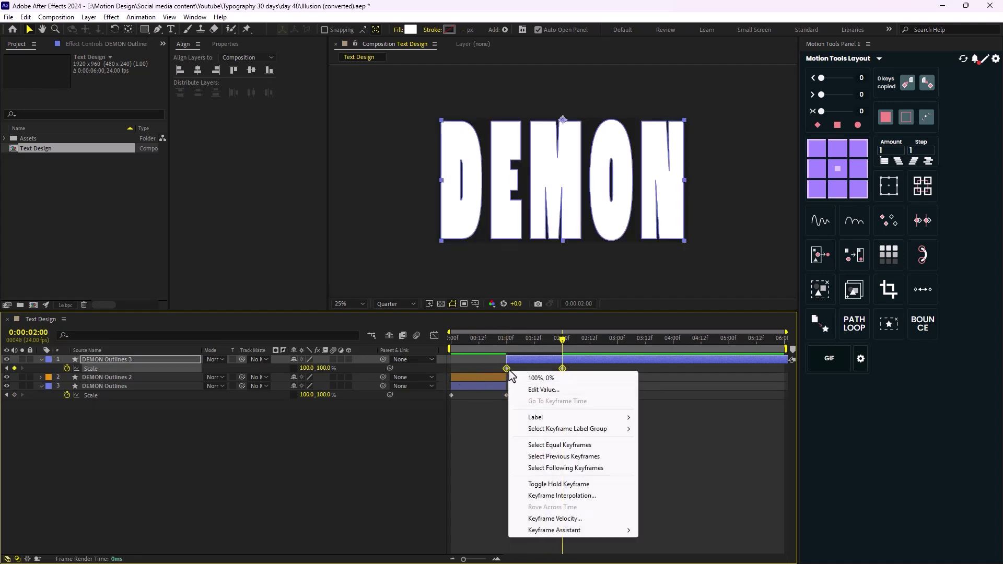
right_click(509, 369)
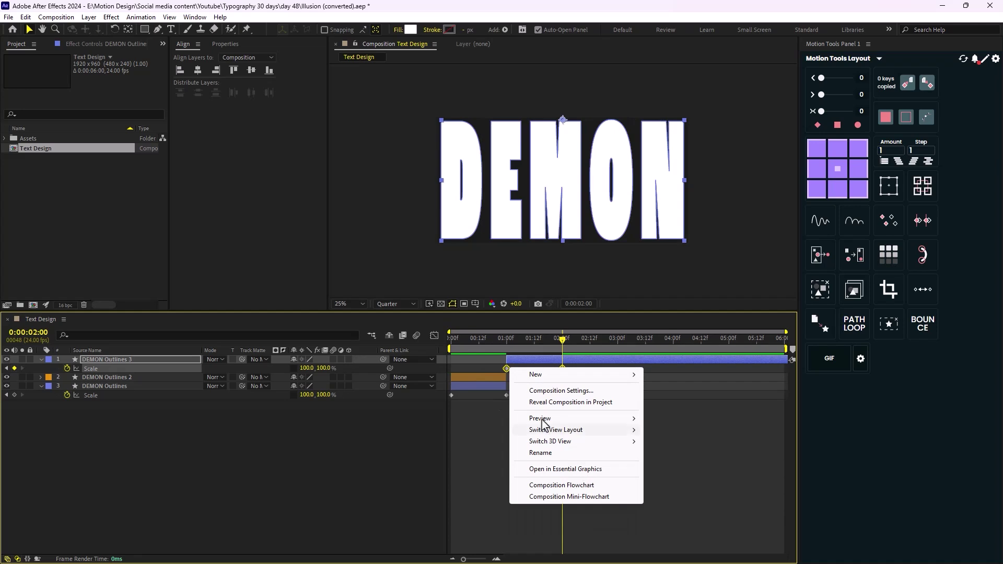
right_click(504, 368)
mouse_move(622, 527)
left_click(663, 528)
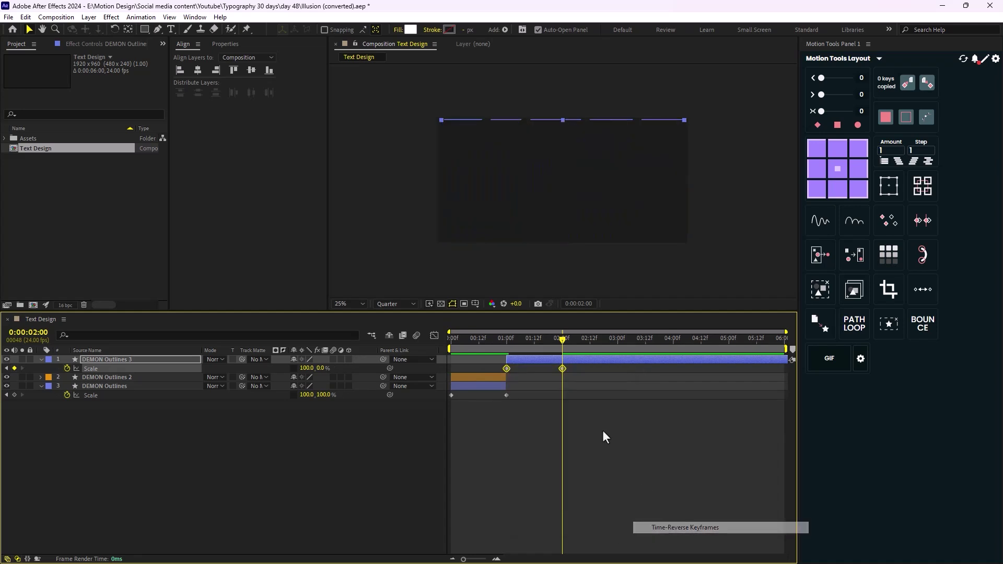
left_click_drag(569, 341, 561, 366)
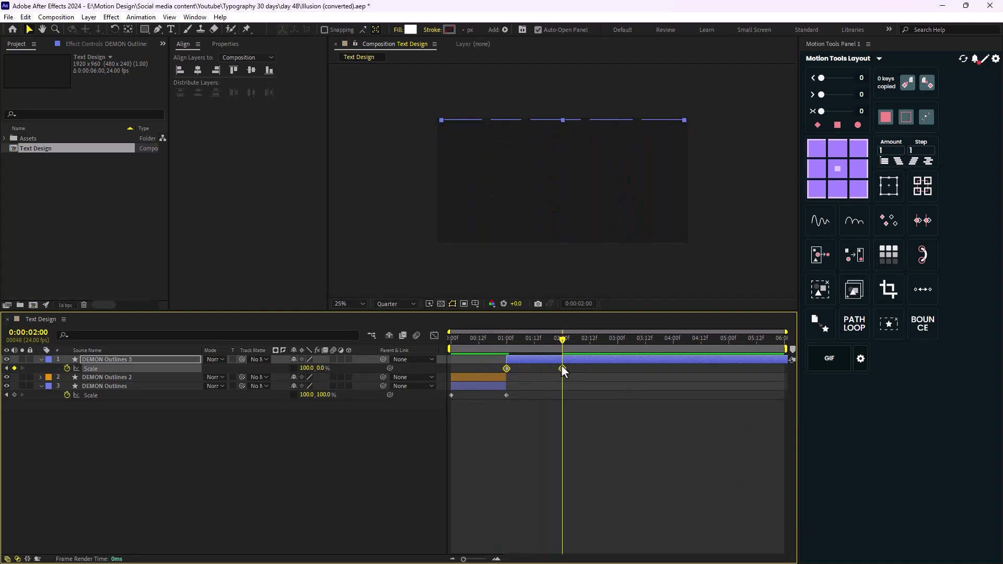
Step: Duplicate DEMON Outlines 2 as DEMON Outlines 4, on top from 1:00, anchored bottom centre
left_click(94, 380)
key("ctrl+d")
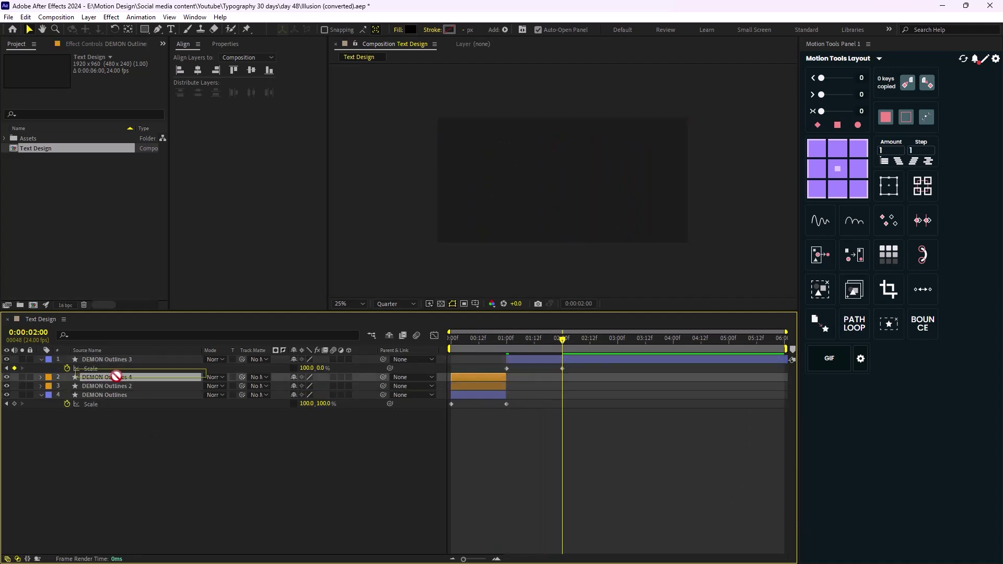
left_click_drag(112, 376, 134, 359)
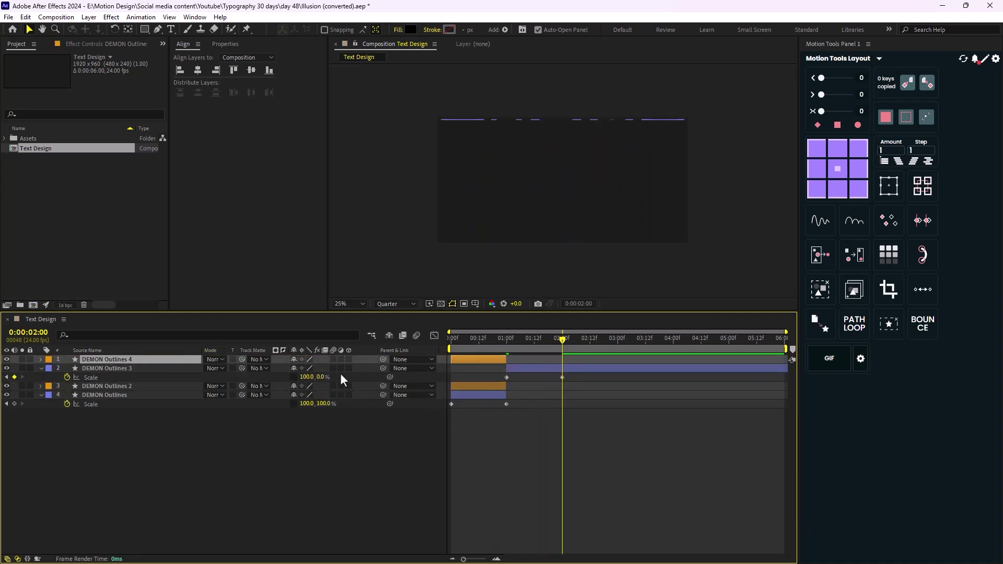
mouse_move(494, 358)
left_mouse_down()
mouse_move(552, 362)
mouse_move(507, 352)
left_mouse_up()
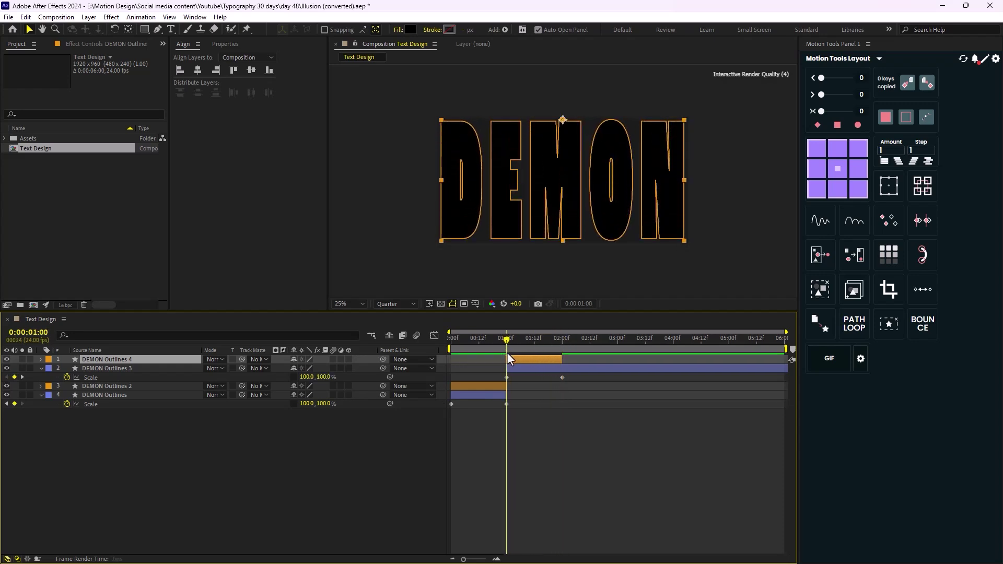
left_click(837, 190)
key("u")
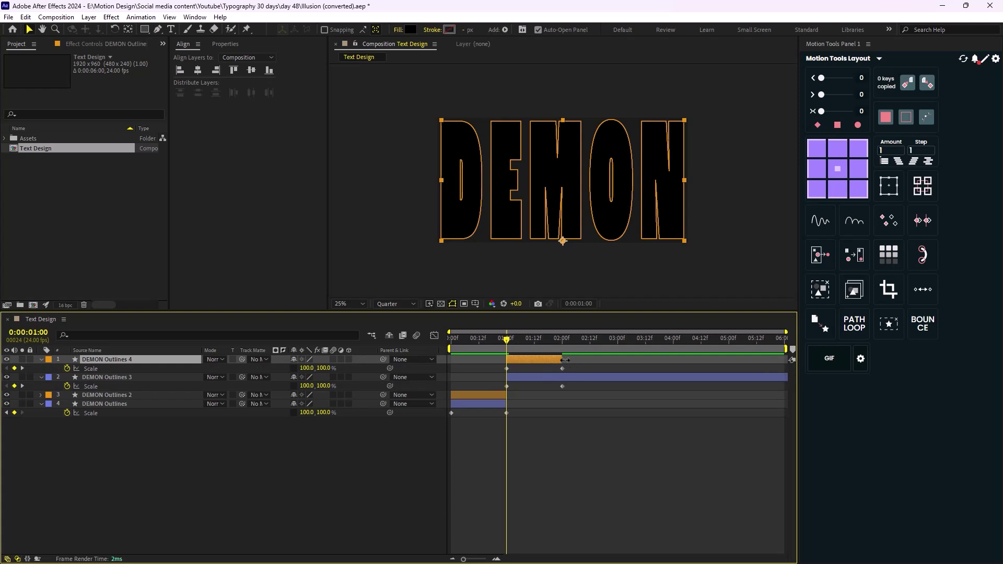
left_click_drag(564, 360, 788, 359)
Step: Time-reverse DEMON Outlines 4's Scale keyframes and end the work area at 2:00
left_click_drag(607, 366, 454, 372)
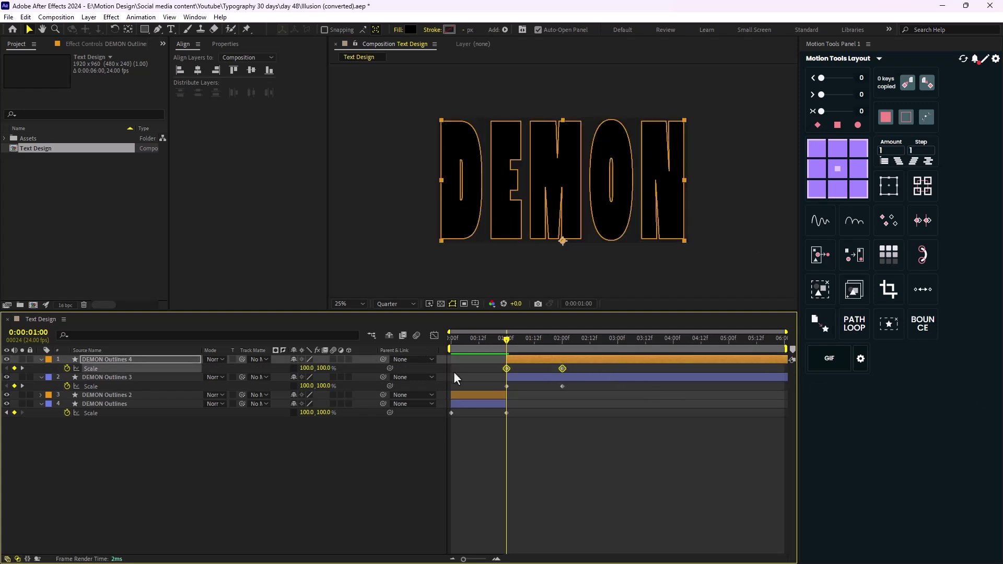
right_click(507, 368)
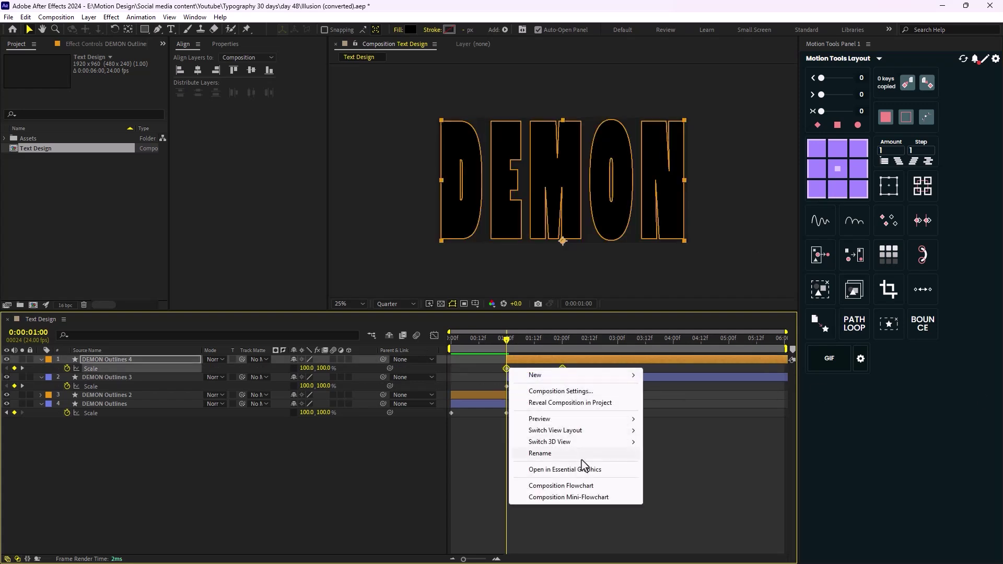
right_click(506, 368)
mouse_move(582, 520)
left_click(693, 532)
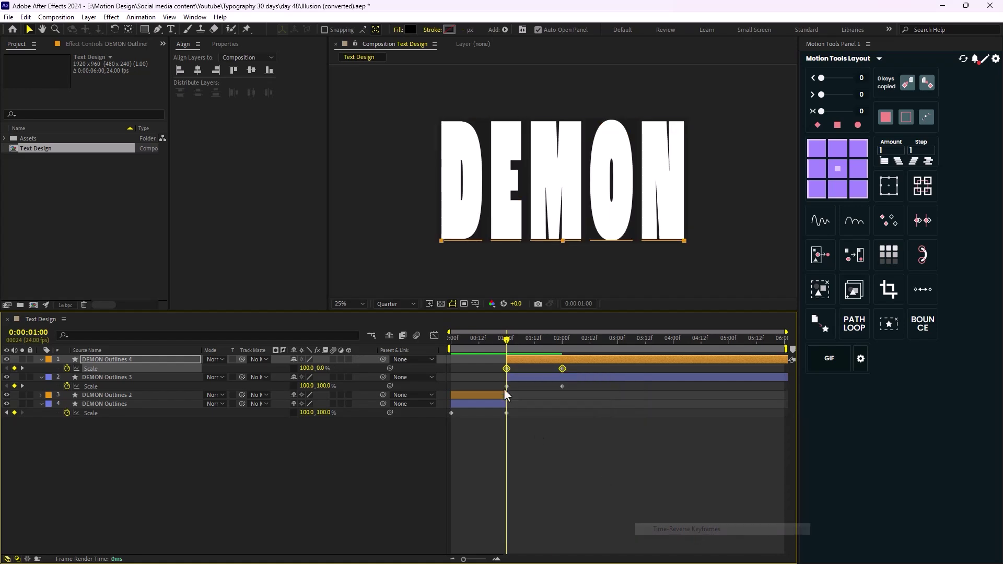
left_click_drag(509, 338, 563, 400)
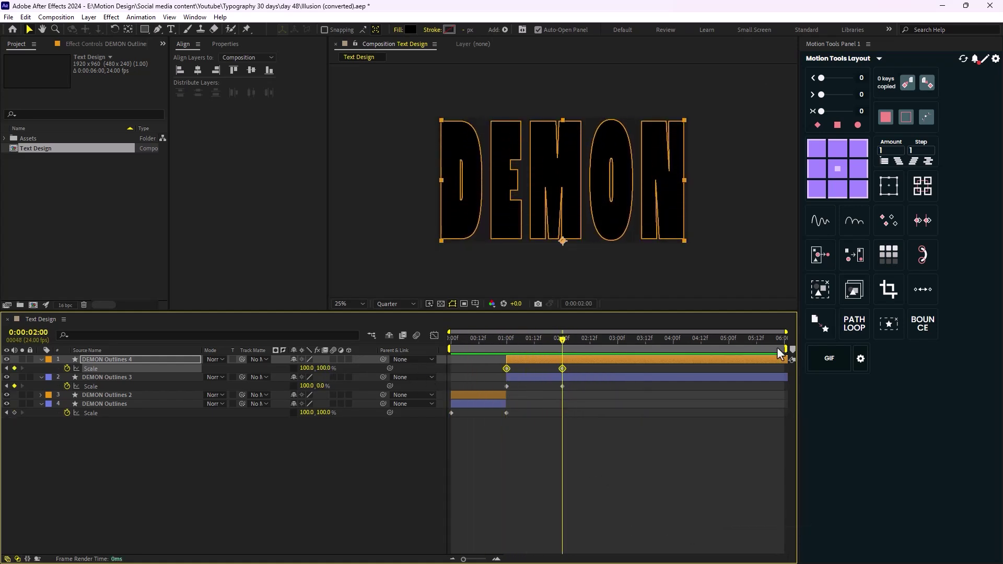
left_click_drag(782, 347, 562, 374)
Step: Trim Text Design to the 2-second work area and preview the animation
right_click(557, 350)
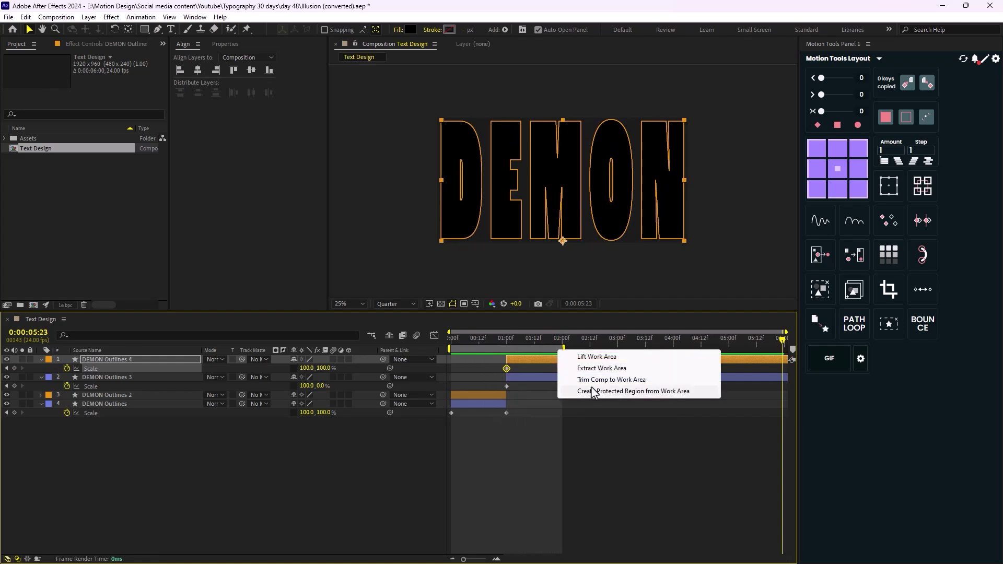
left_click(609, 382)
key("space")
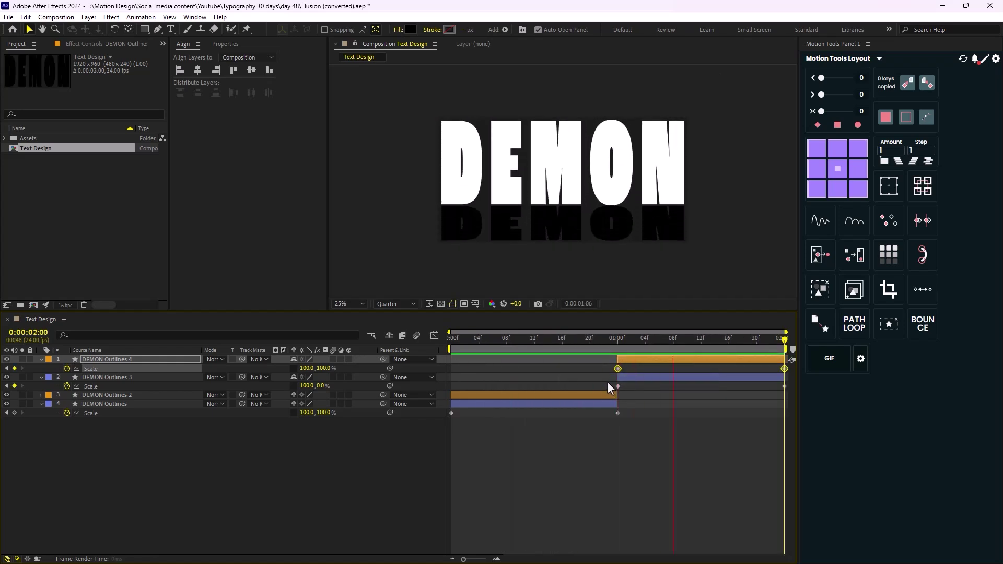
key("space")
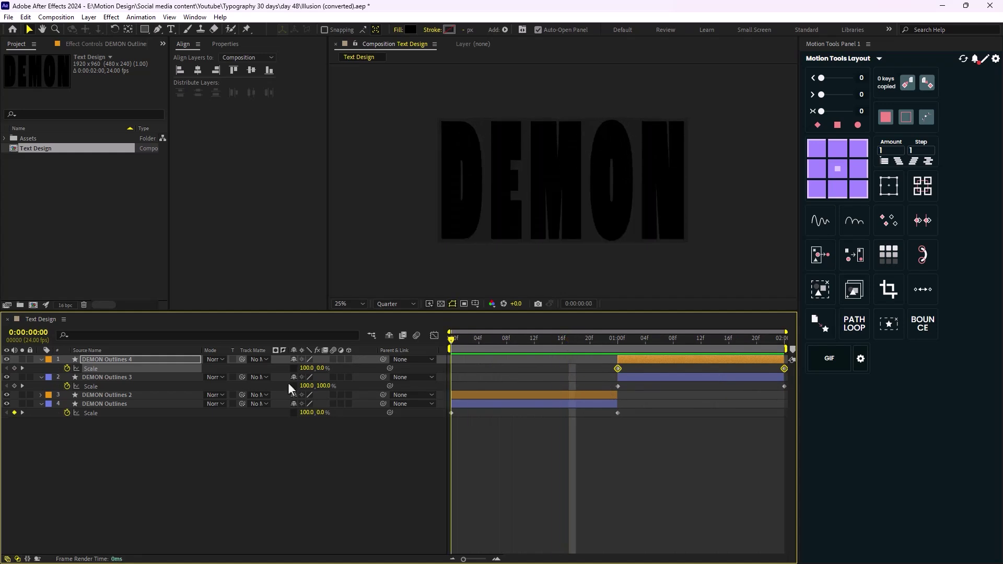
left_click(285, 480)
Step: Create a new composition named 'Displacment Design'
right_click(150, 215)
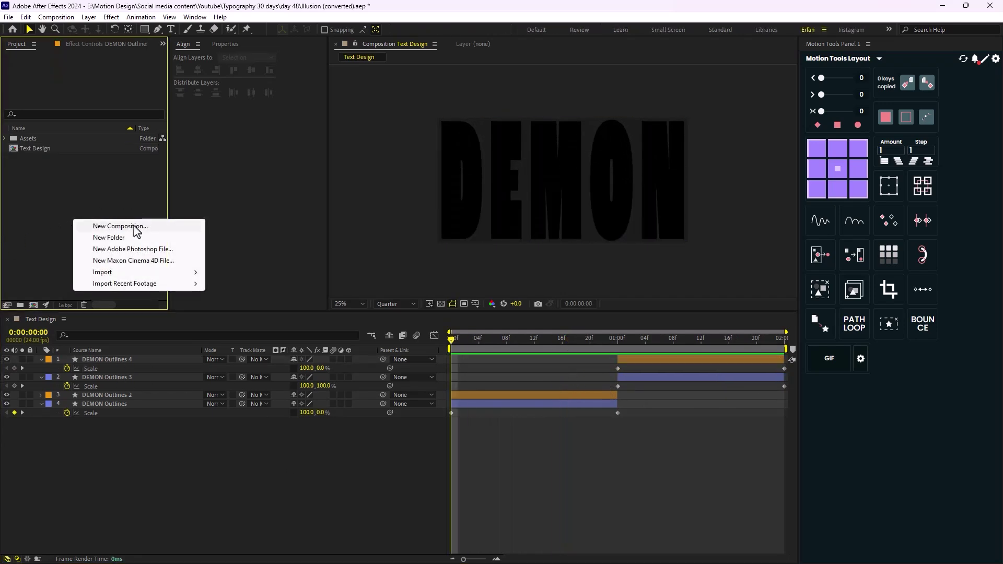
left_click(157, 225)
type("Displacment")
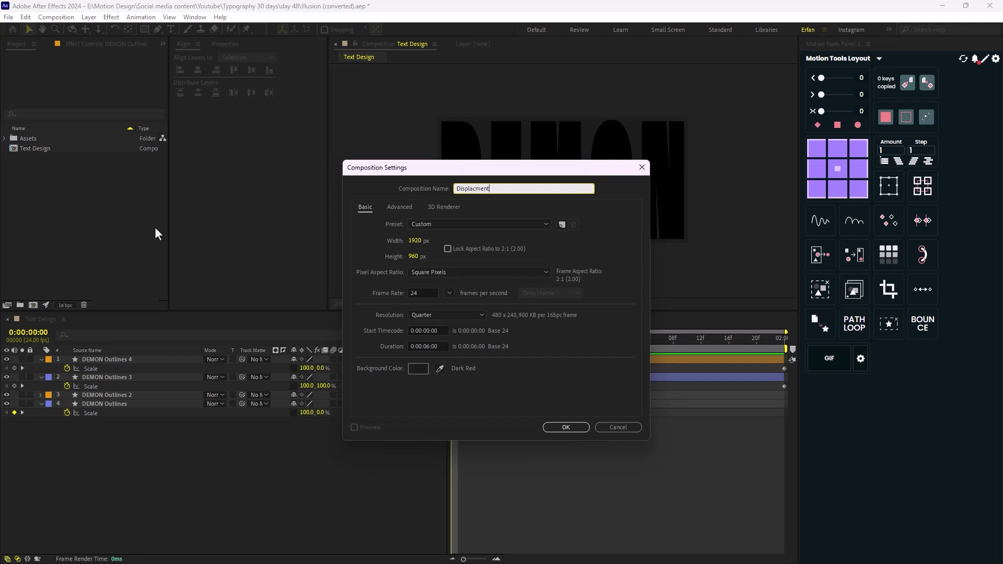
type(" Design")
key("Return")
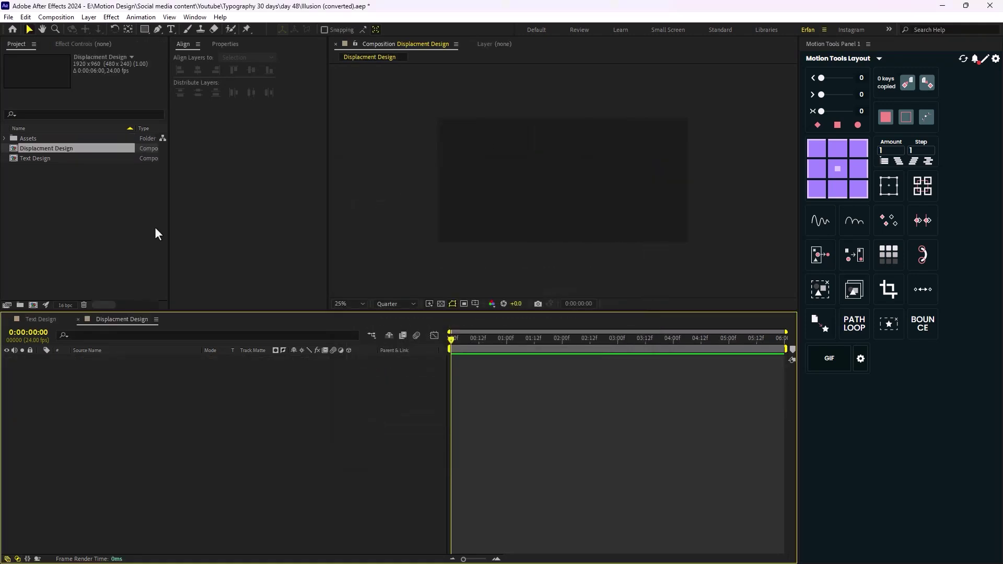
Step: Nest Text Design in the new composition and add a solid named Displacement
left_click_drag(40, 158, 180, 410)
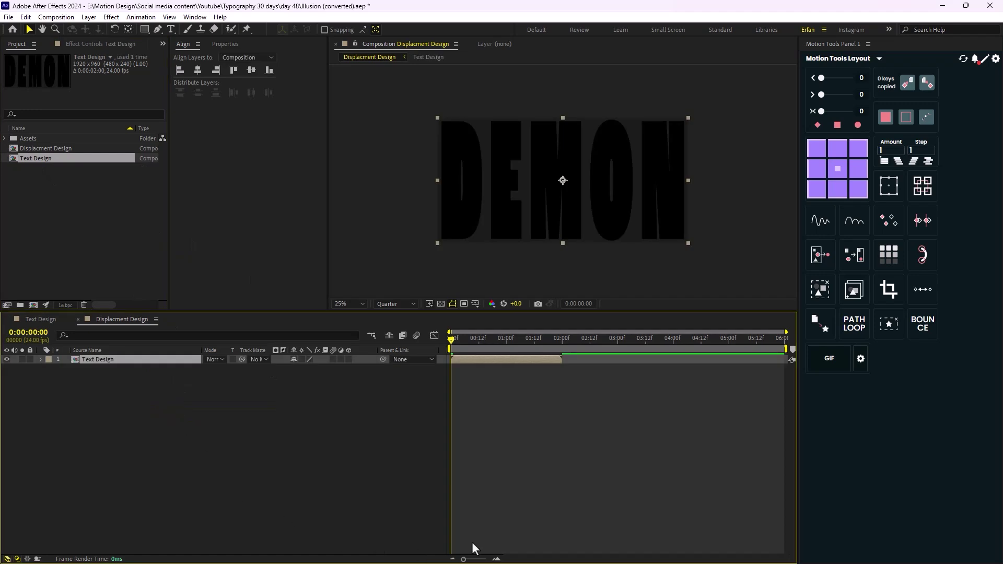
right_click(212, 418)
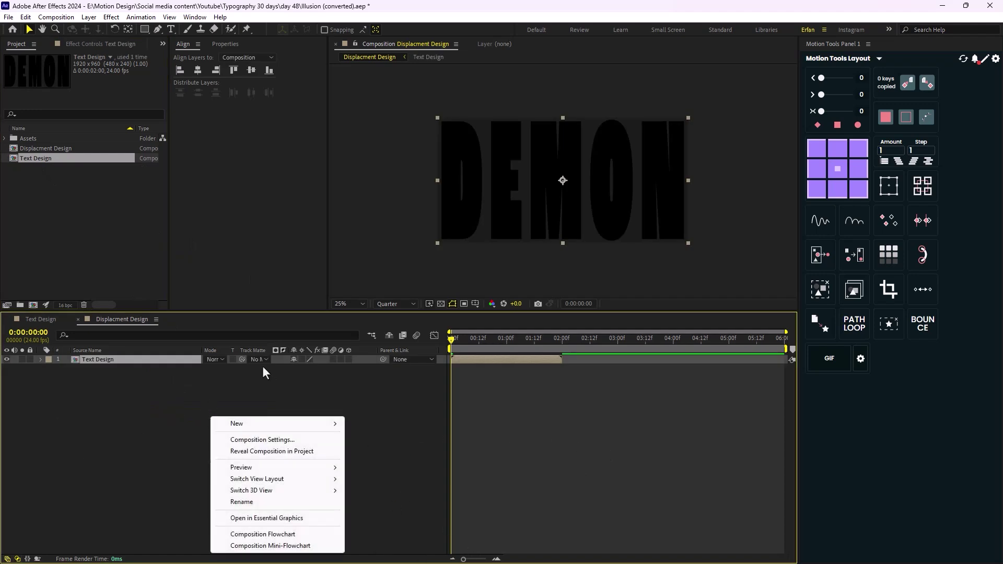
mouse_move(309, 424)
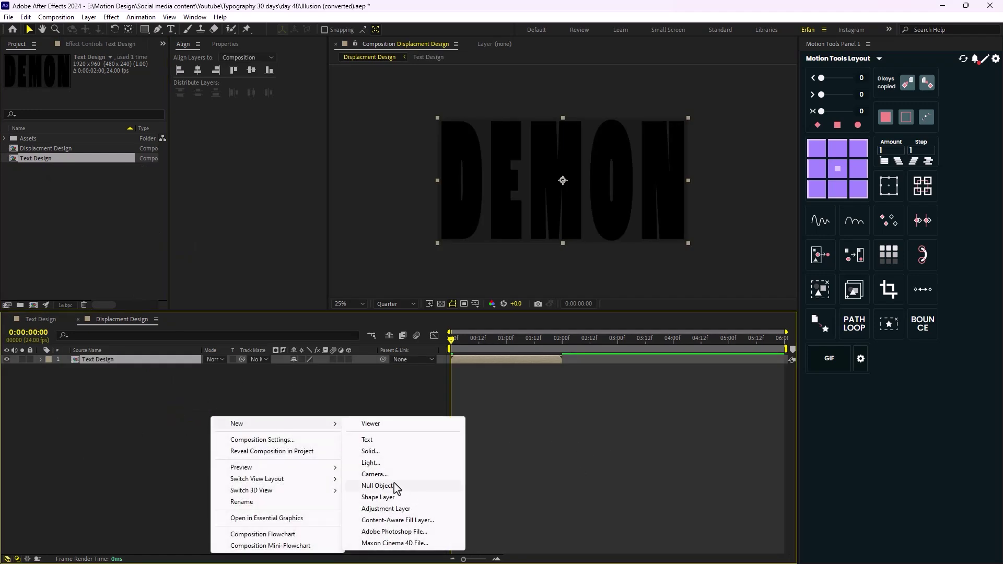
left_click(391, 449)
type("Displa")
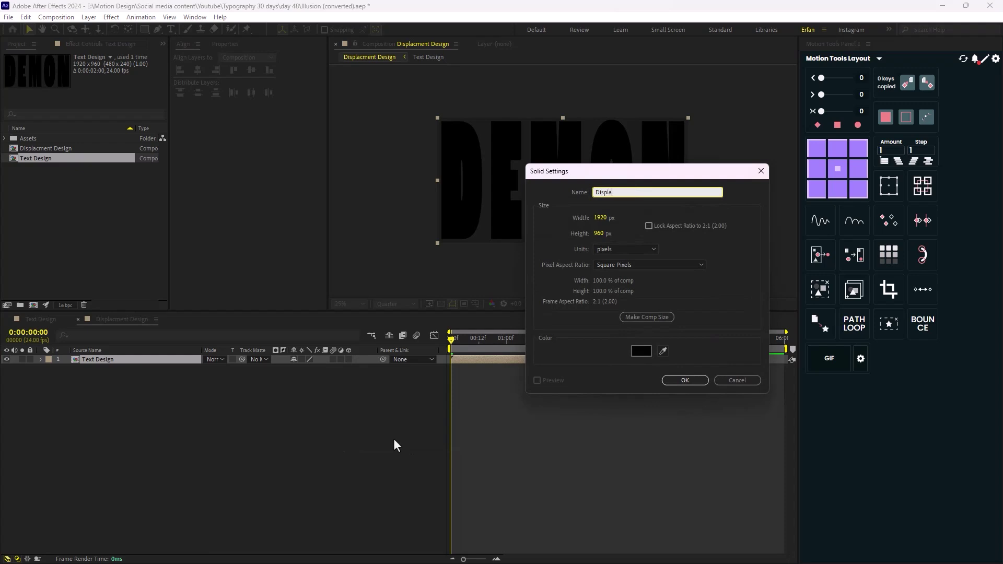
type("cemetn")
key("BackSpace")
key("BackSpace")
type("nt")
key("Return")
Step: Apply Gradient Ramp to Displacement, stretched horizontally past both frame edges
key("ctrl+space")
type("grad")
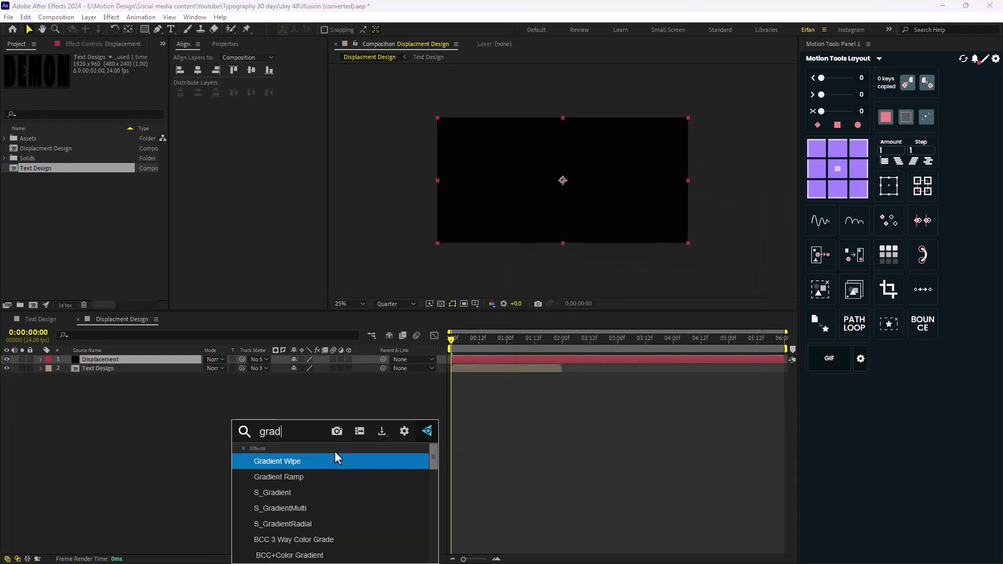
key("Return")
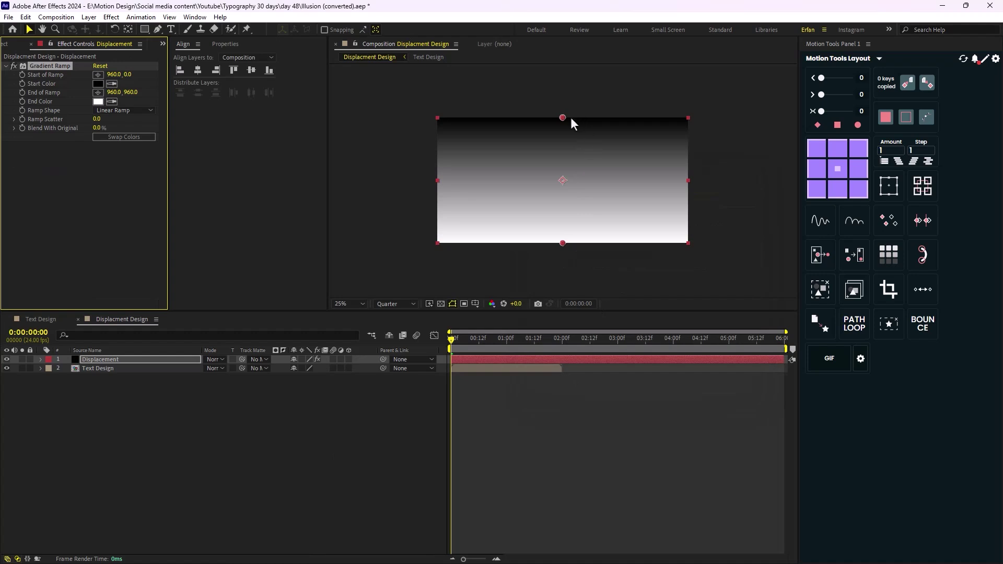
left_click_drag(562, 117, 438, 181)
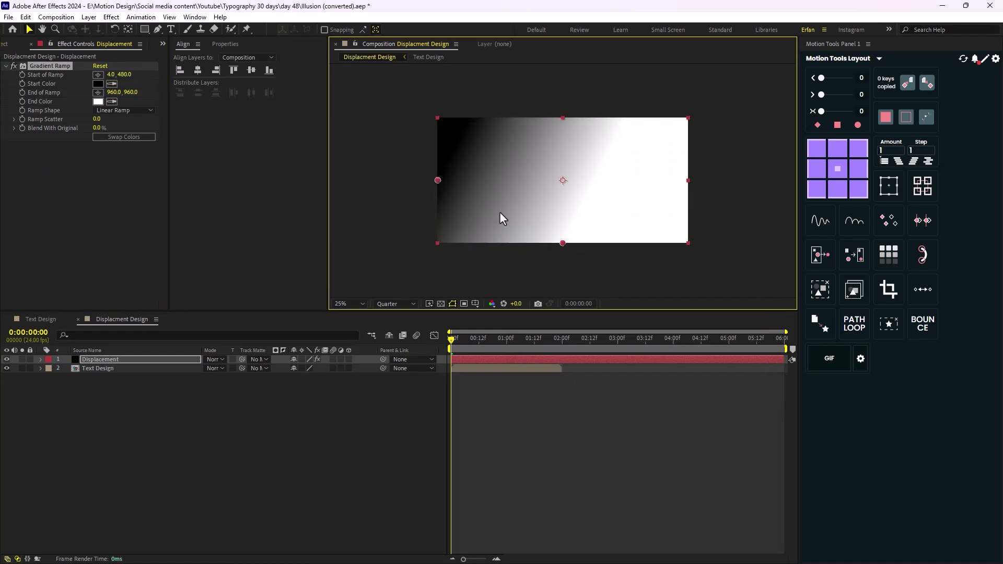
left_click_drag(562, 243, 709, 181)
left_click_drag(438, 180, 416, 182)
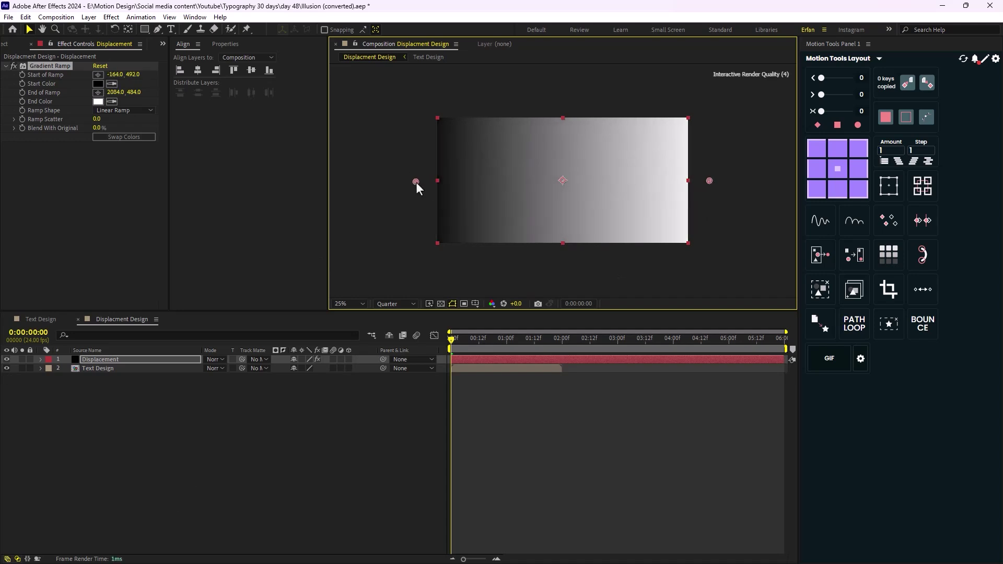
left_click(363, 444)
Step: Hide the Displacement layer and apply Time Displacement to Text Design
left_click(5, 360)
left_click(90, 367)
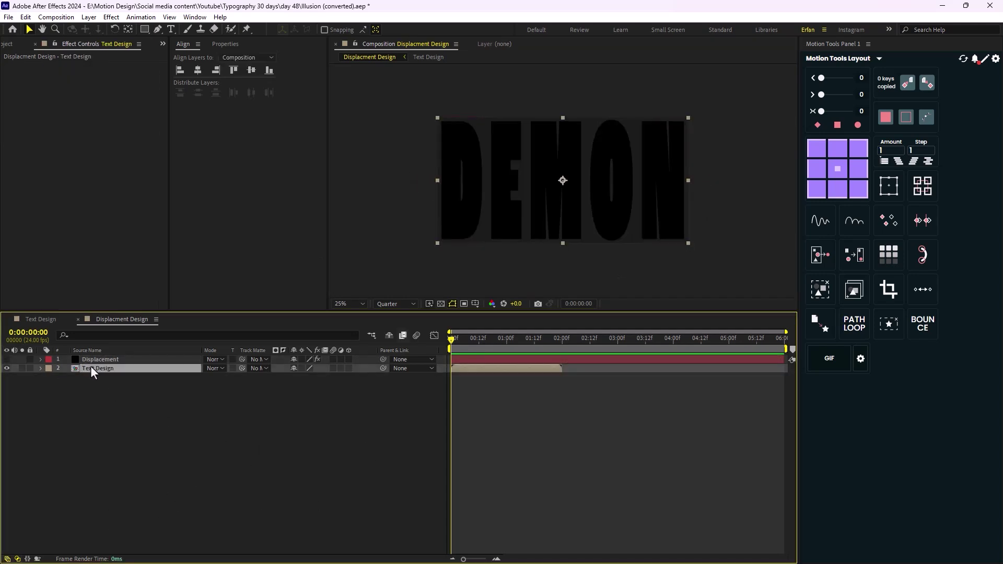
key("ctrl+space")
type("time")
key("Down")
key("Down")
key("Return")
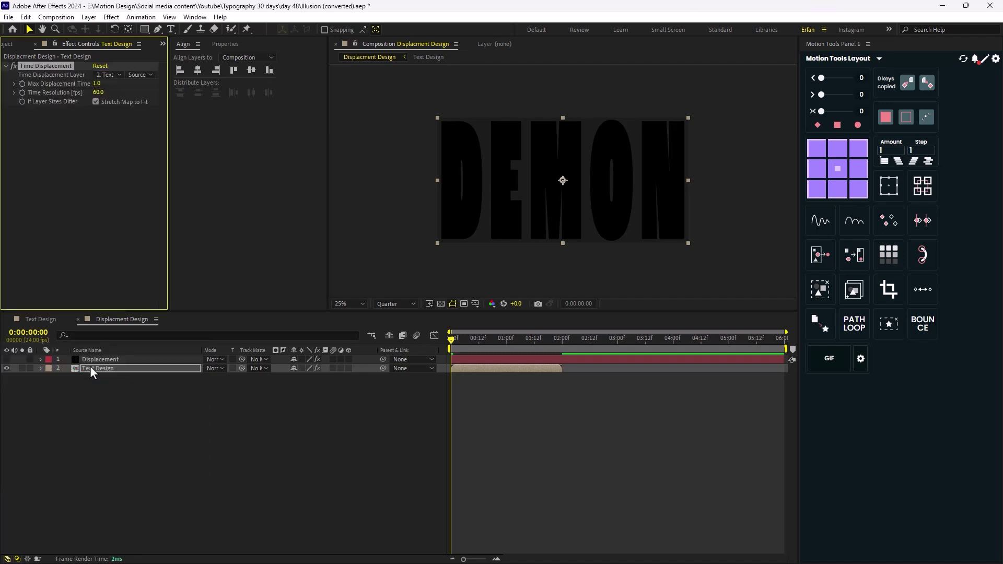
Step: Map Time Displacement to Displacement with Effects & Masks, 0.5 max time, 500 resolution, then preview
left_click(106, 74)
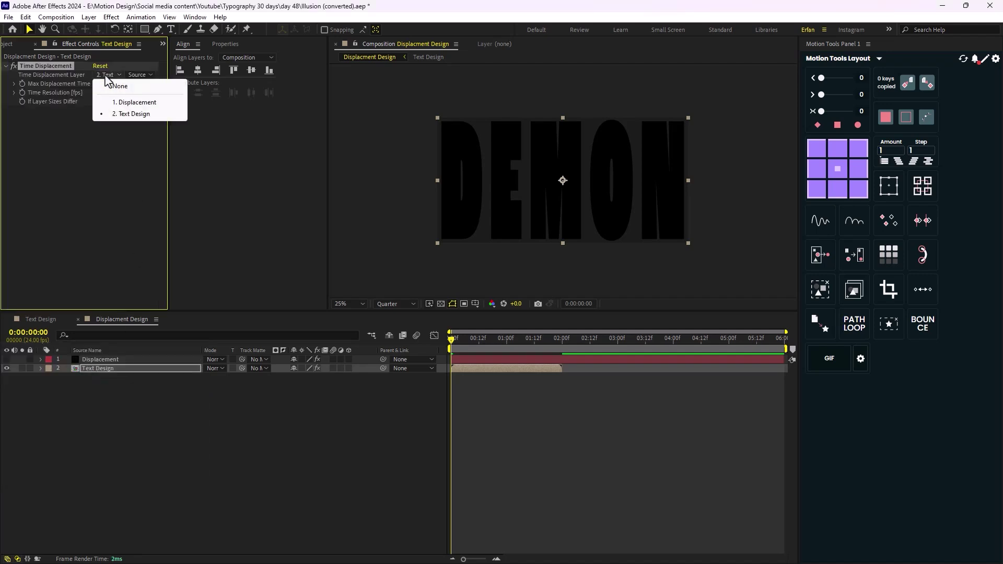
left_click(135, 103)
left_click(141, 75)
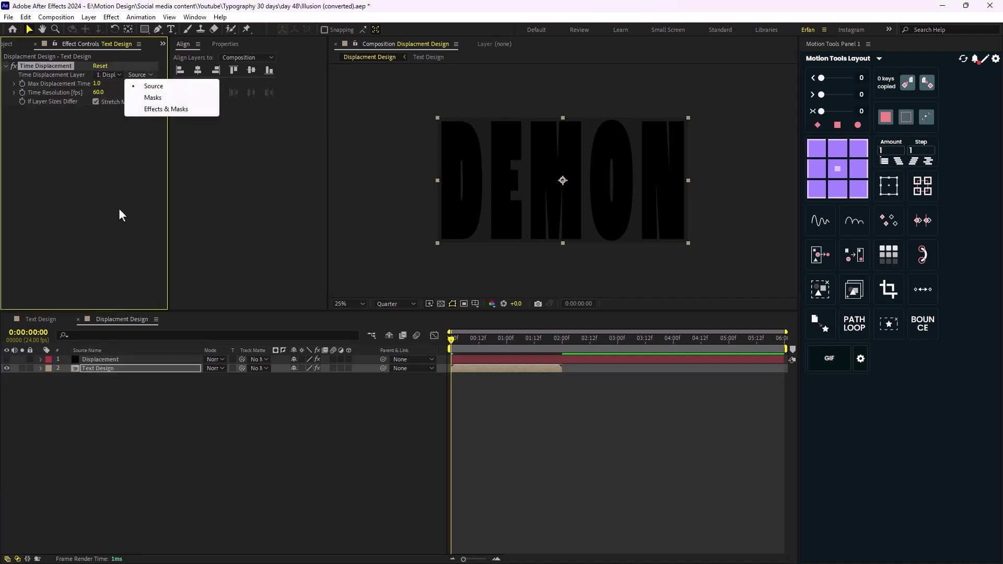
left_click(166, 114)
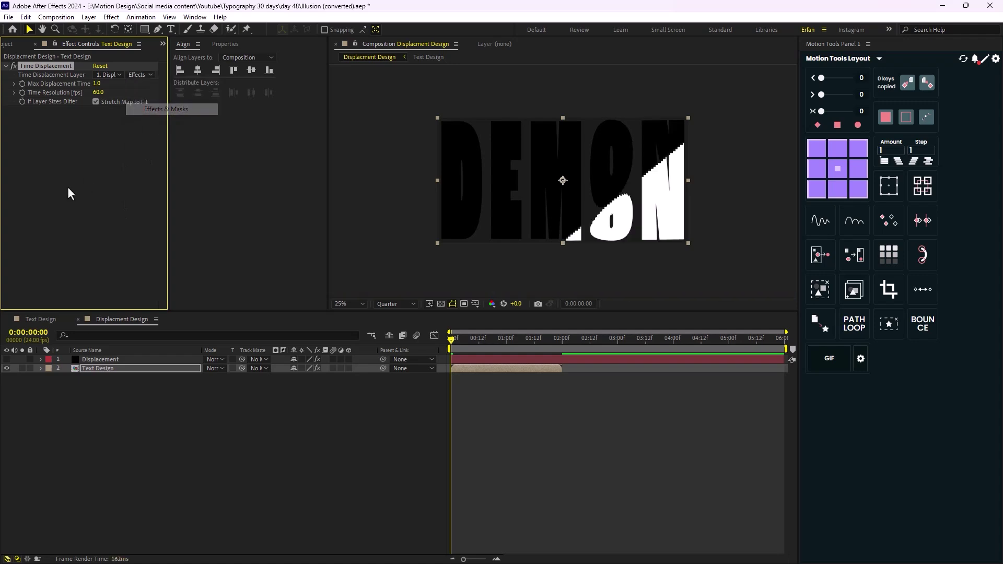
left_click(97, 83)
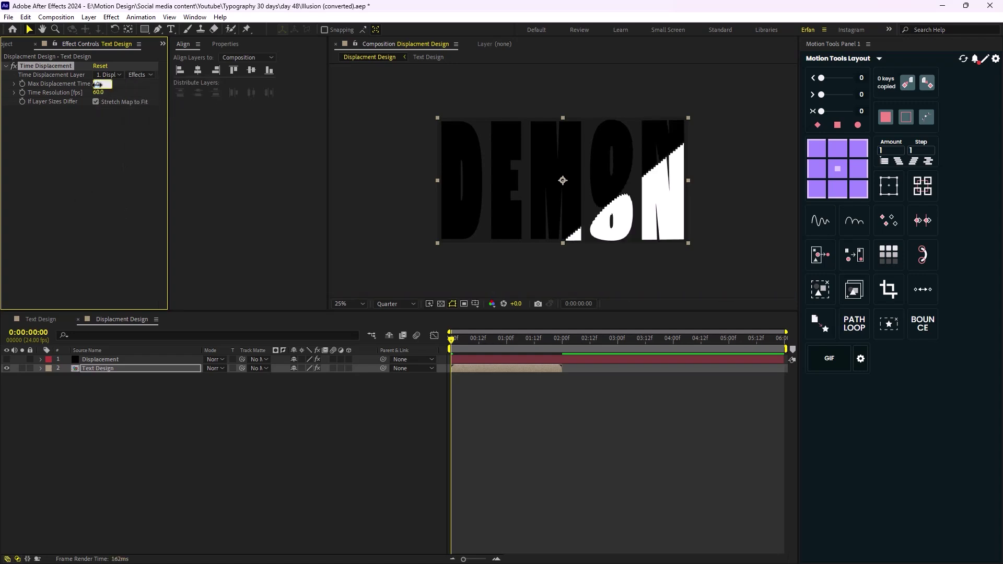
type("0.5")
key("Return")
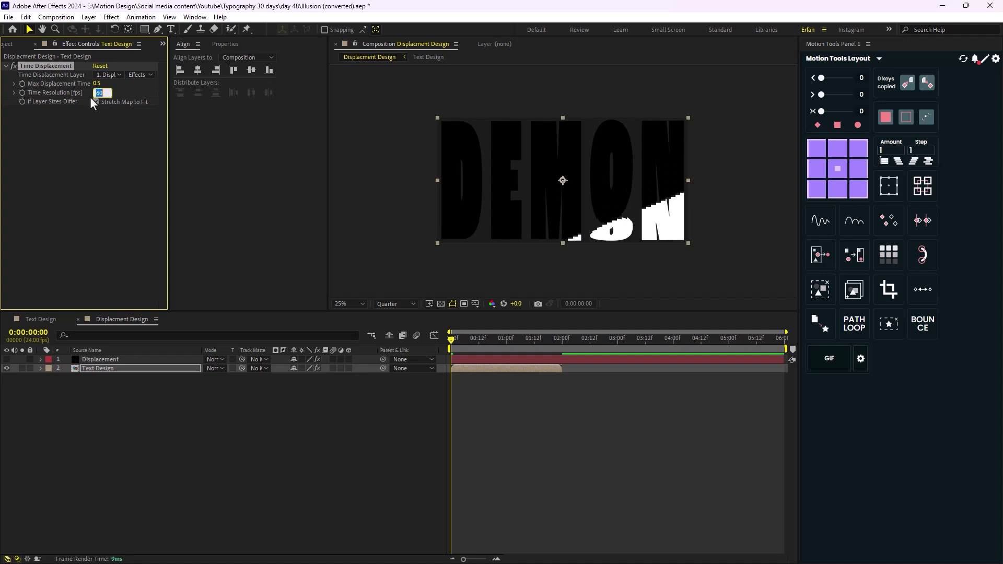
type("500")
key("Return")
key("space")
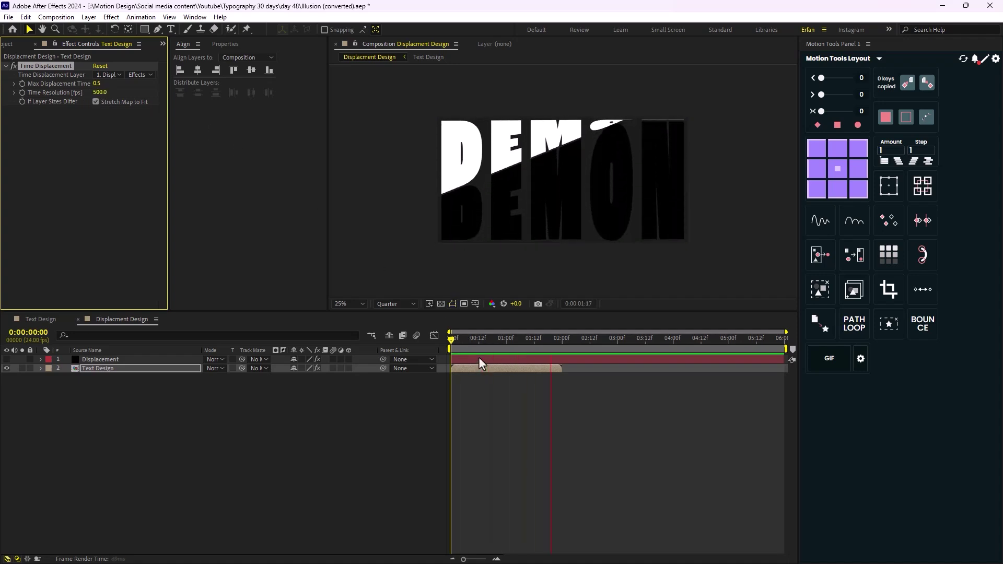
left_click(486, 410)
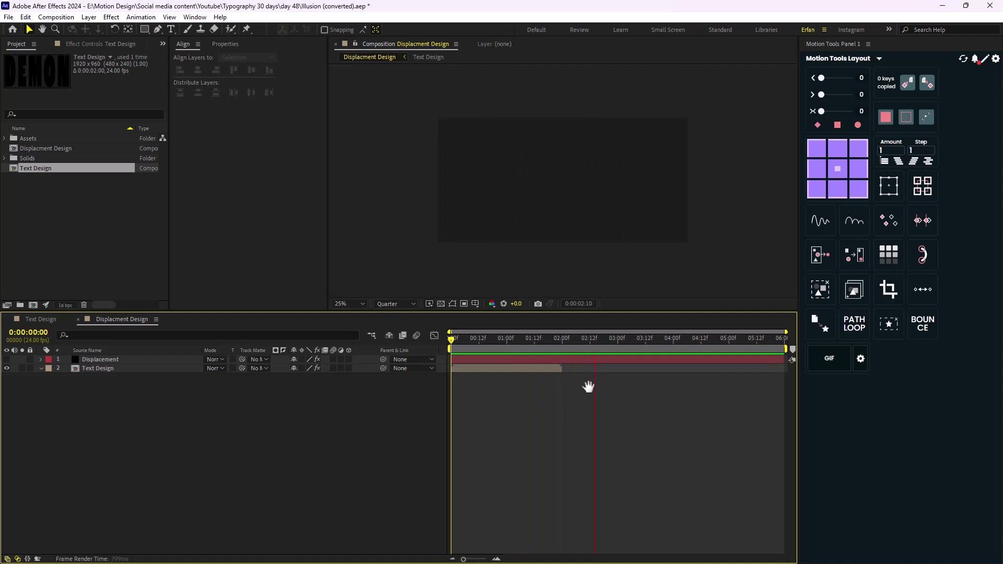
Step: Check the frames past the text's end and enable time remapping on Text Design
key("space")
left_click_drag(461, 345, 556, 366)
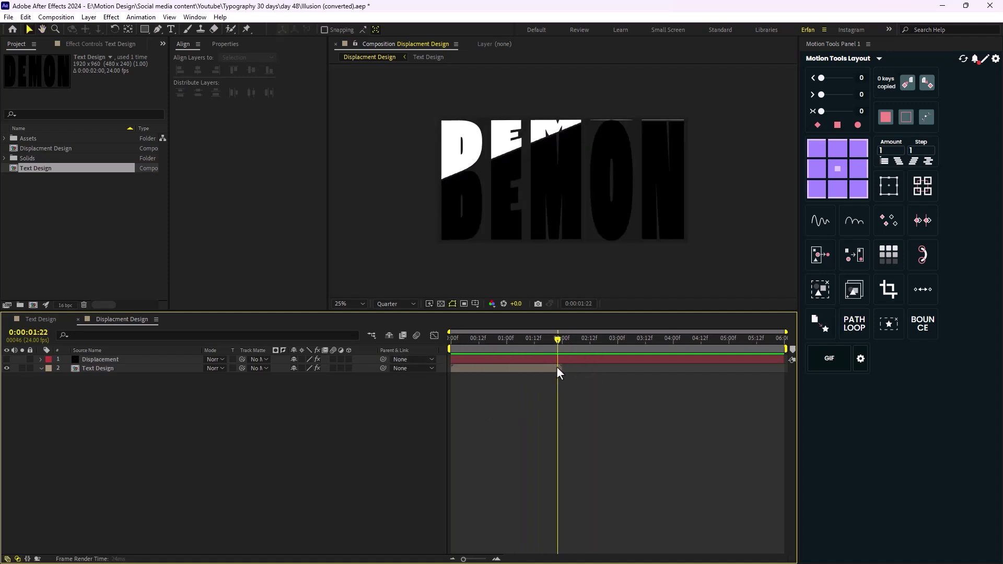
left_click_drag(560, 335, 356, 376)
right_click(124, 369)
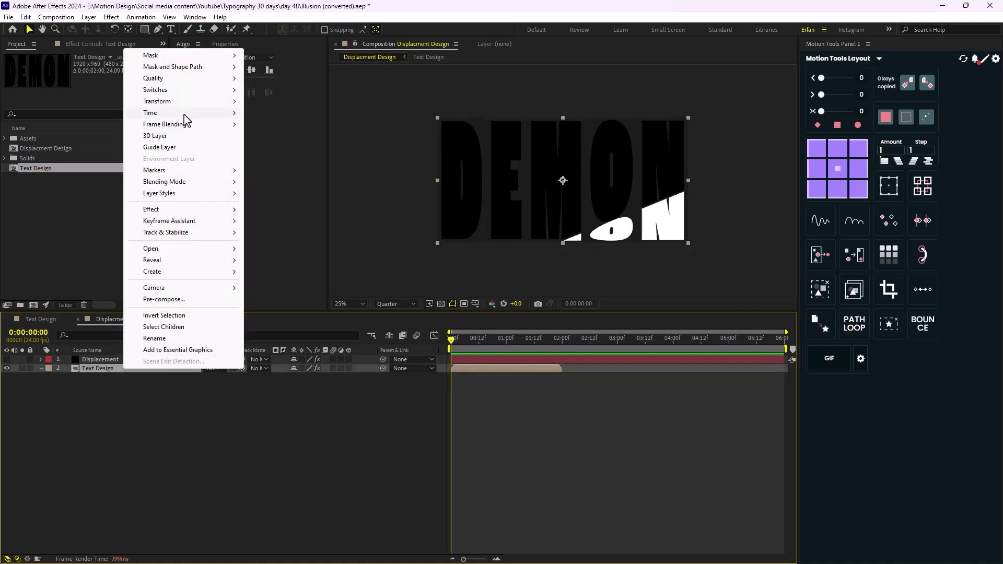
mouse_move(194, 116)
left_click(296, 113)
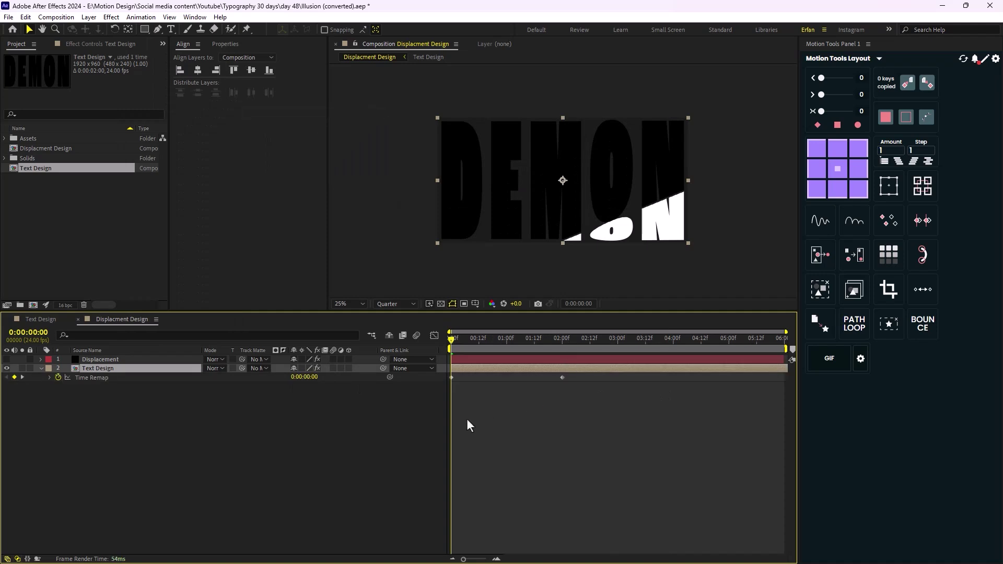
left_click(58, 376)
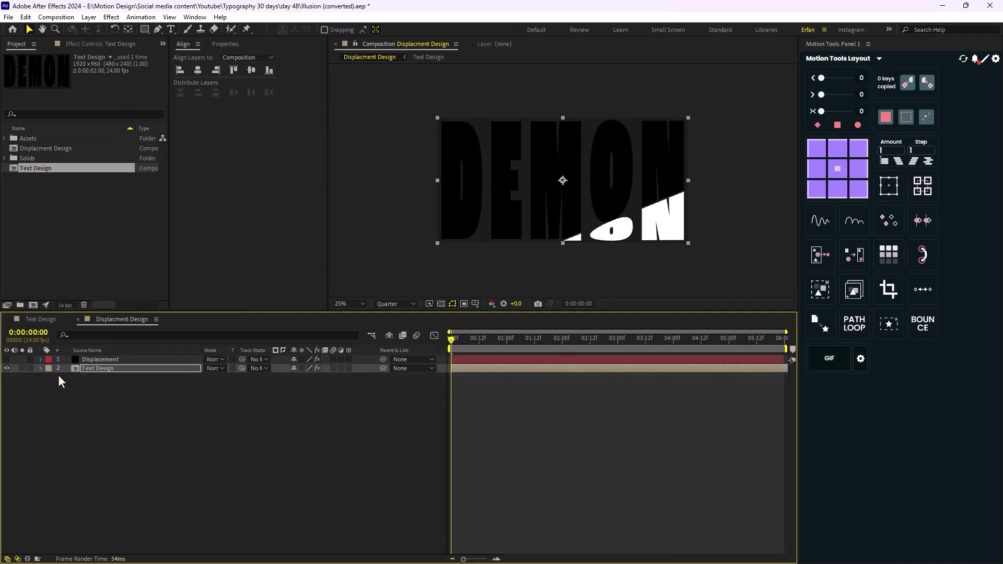
key("ctrl+z")
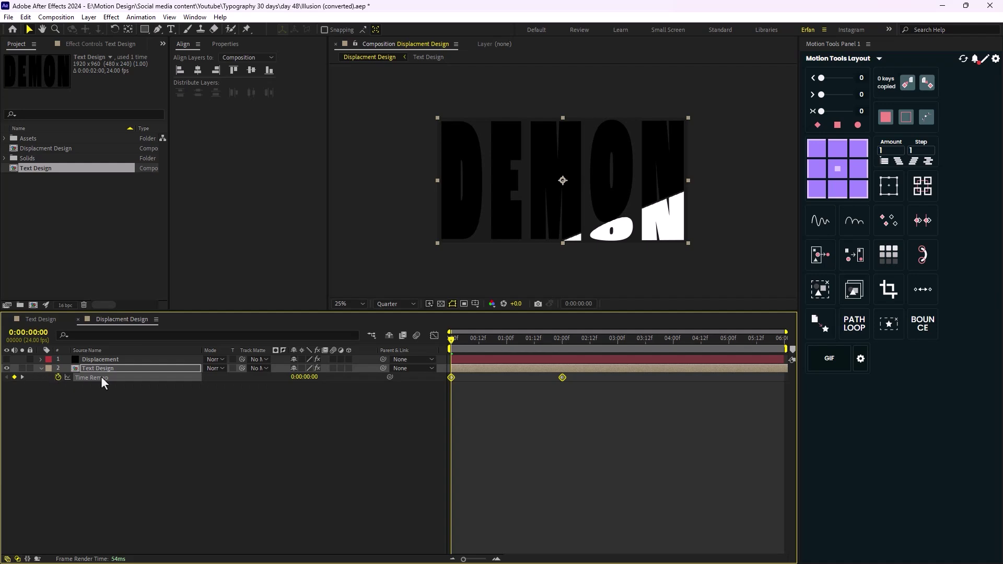
Step: Add a loopOut() expression to Text Design's Time Remap and preview the loop
left_click(58, 377, "alt")
type("lo")
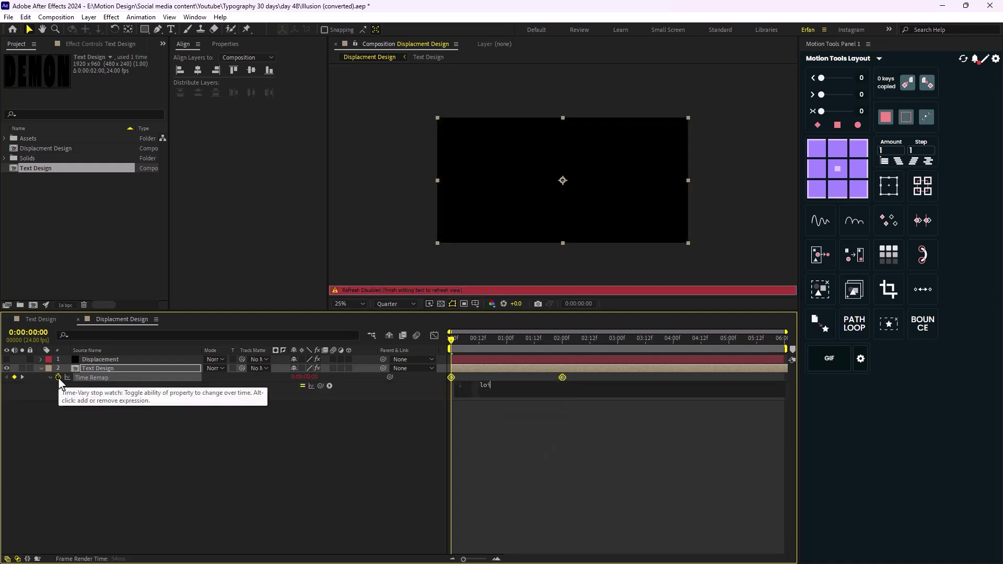
type("op")
key("Down")
key("Down")
key("Return")
left_click(325, 487)
key("space")
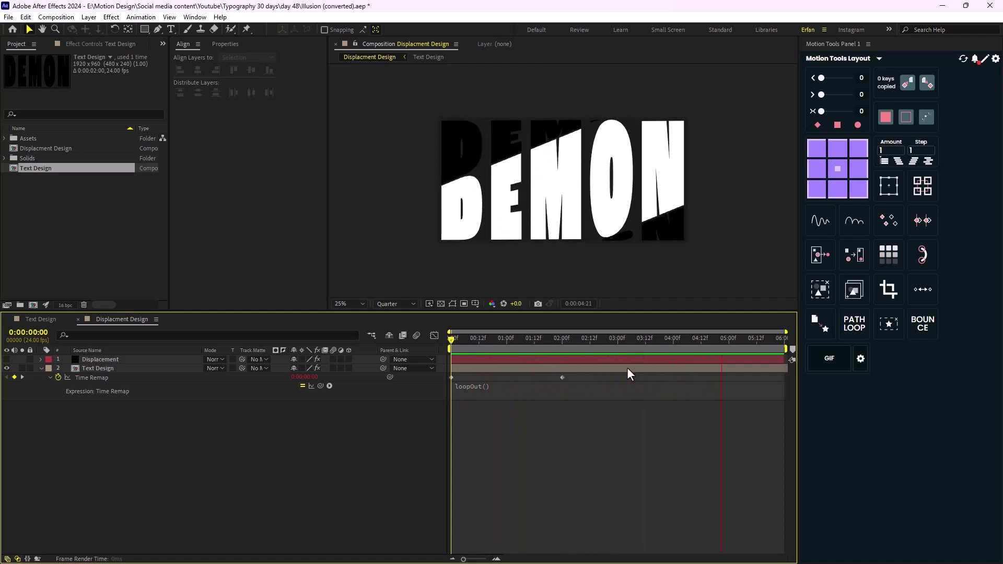
Step: Set the work area from 2:00 to about 4:00 and play the looping DEMON preview
left_click_drag(497, 340, 669, 368)
key("b")
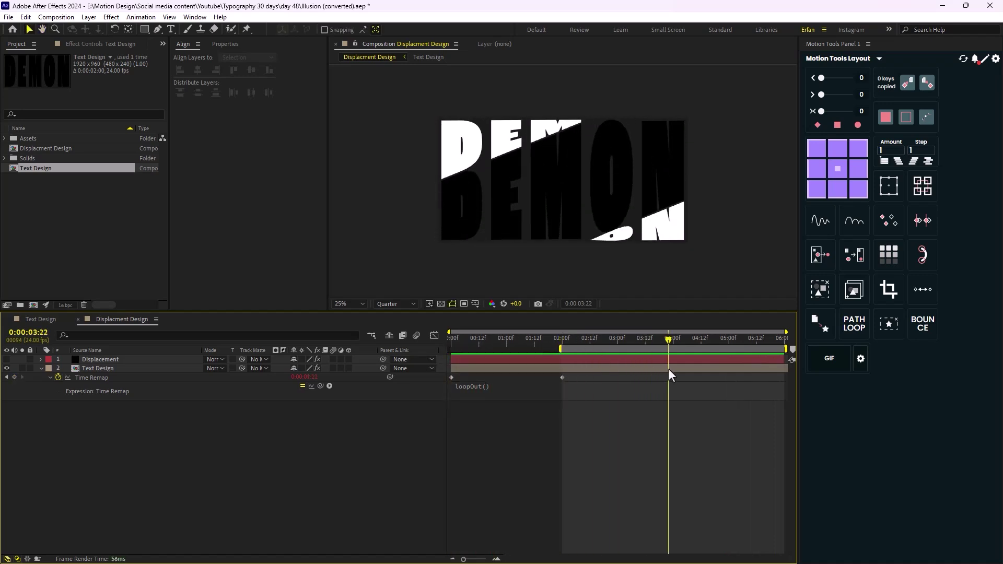
key("n")
key("space")
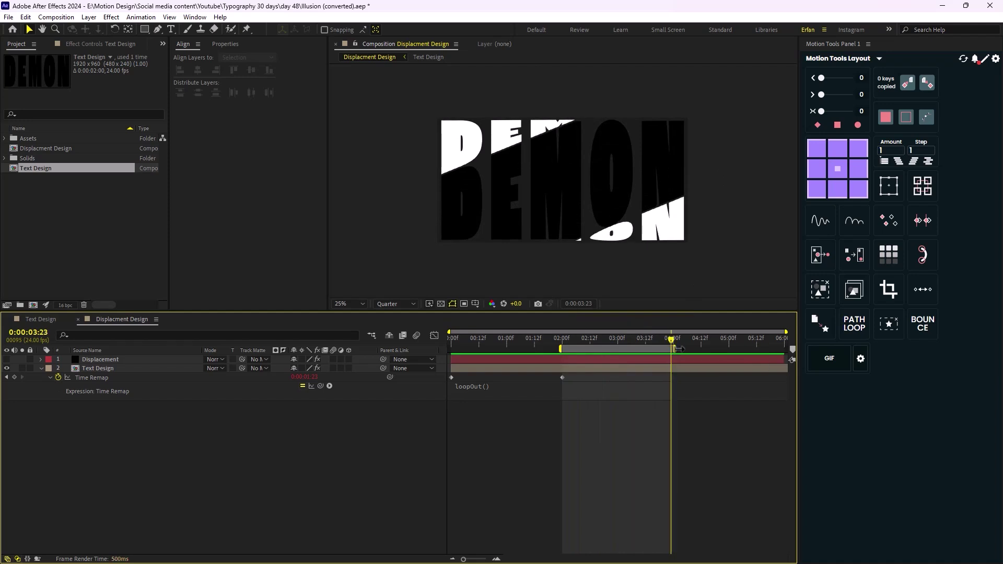
left_click(525, 382)
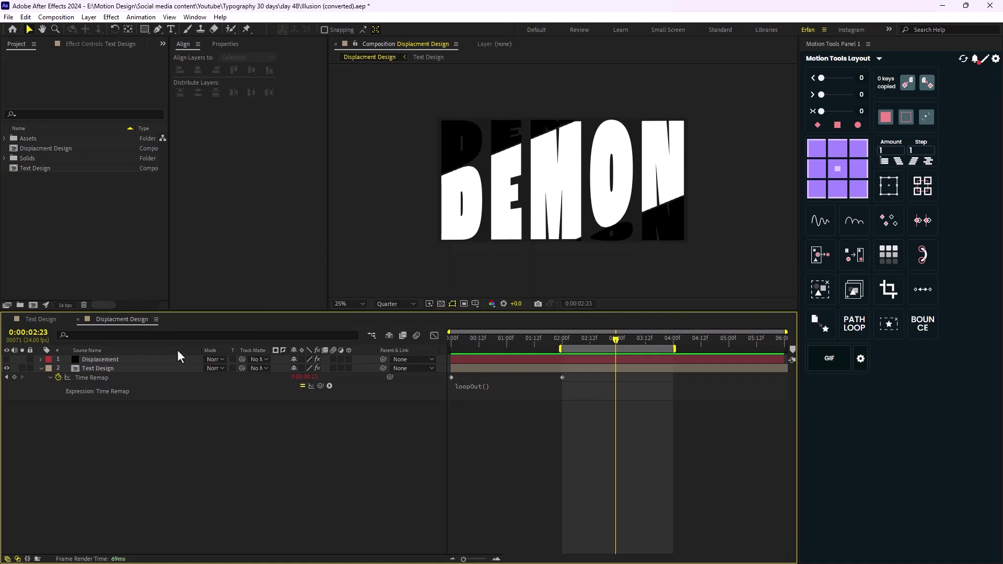
Step: Create a new 5760×1920 composition named Stacked
right_click(45, 212)
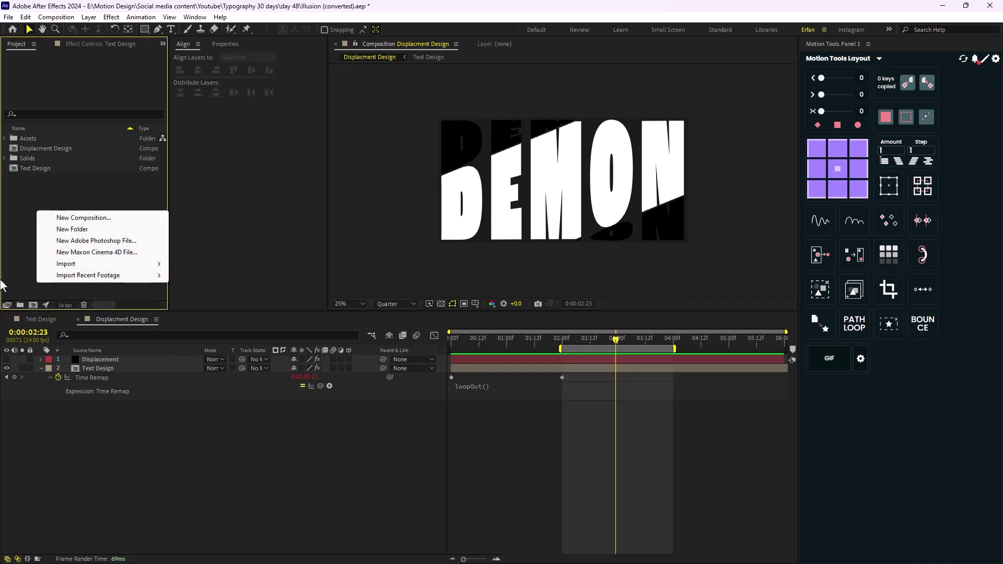
left_click(62, 217)
type("Stacked")
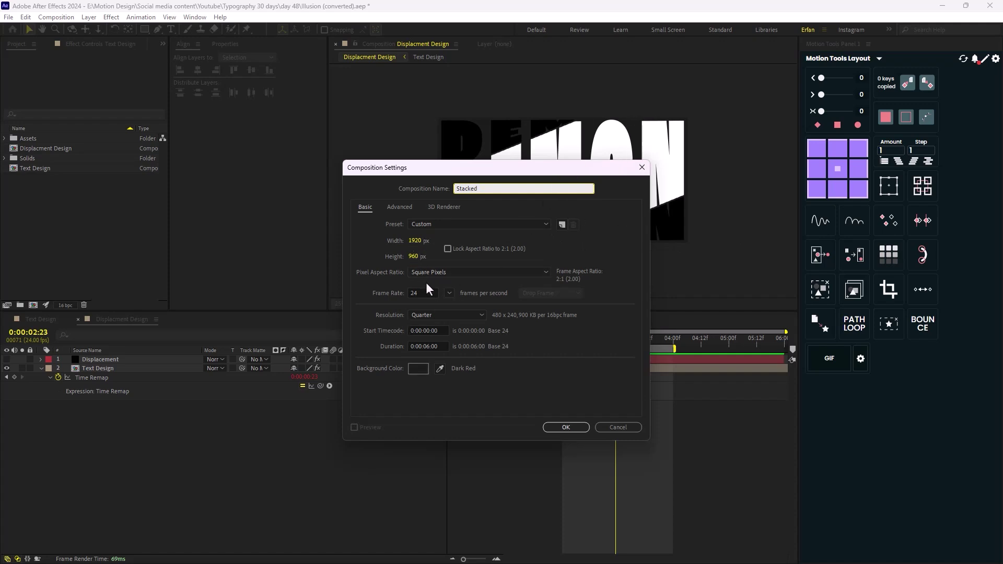
left_click(414, 257)
type("1920")
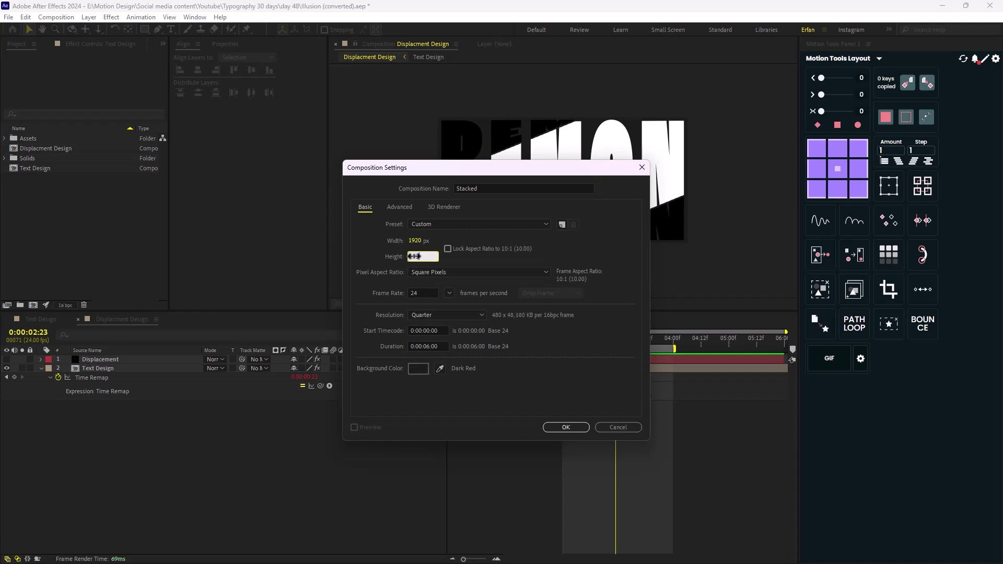
left_click(417, 241)
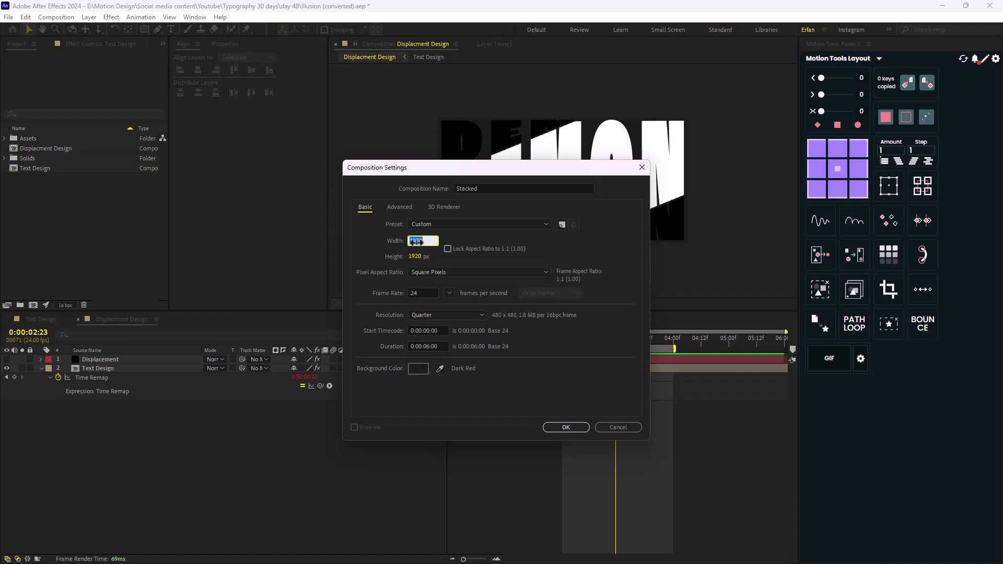
type("5760")
left_click(558, 427)
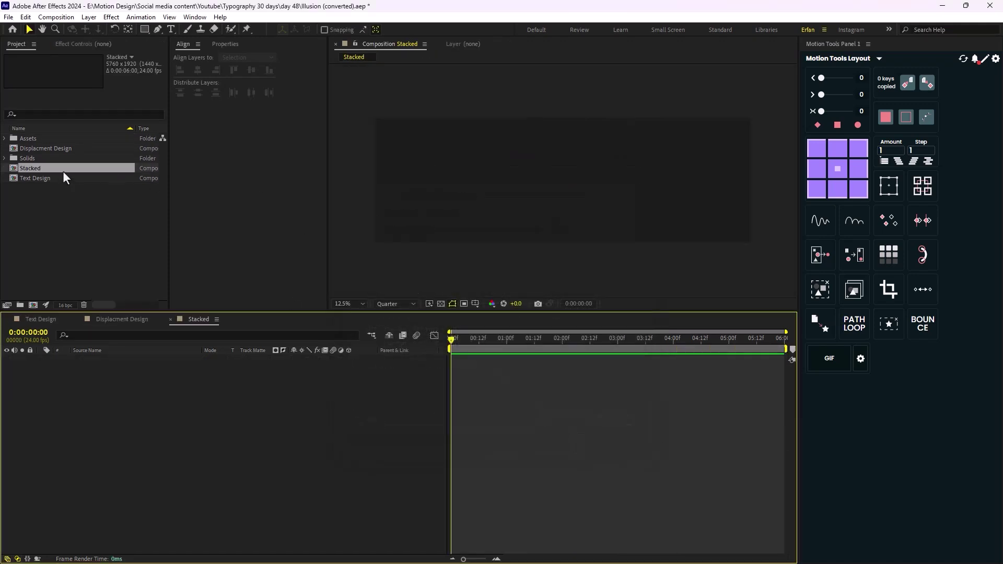
Step: Place three evenly spread Displacment Design copies in Stacked and end the work area at 2:00
left_click_drag(46, 149, 703, 179)
key("ctrl+d")
key("ctrl+d")
left_click_drag(109, 441, 128, 350)
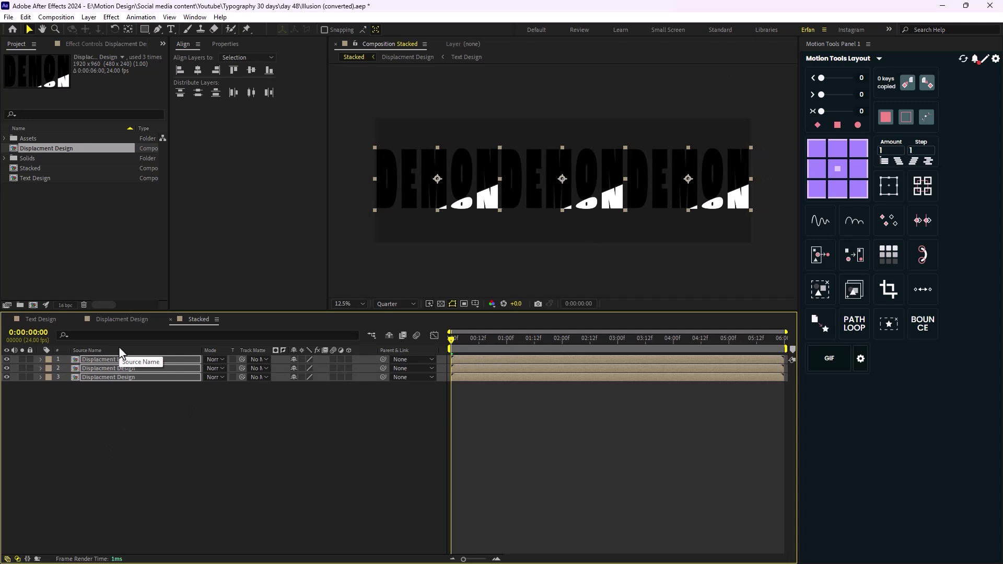
left_click(320, 443)
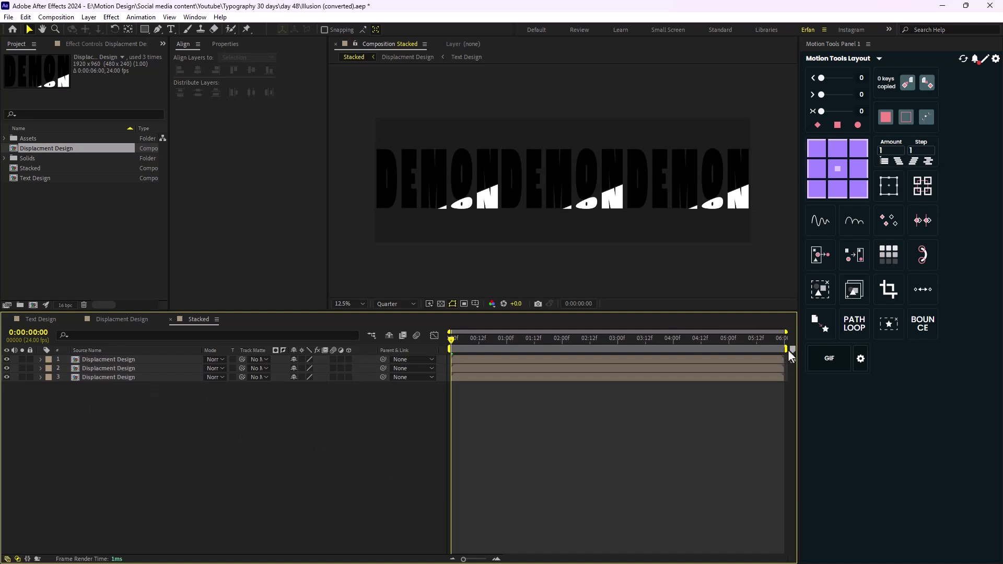
left_click_drag(788, 350, 565, 366)
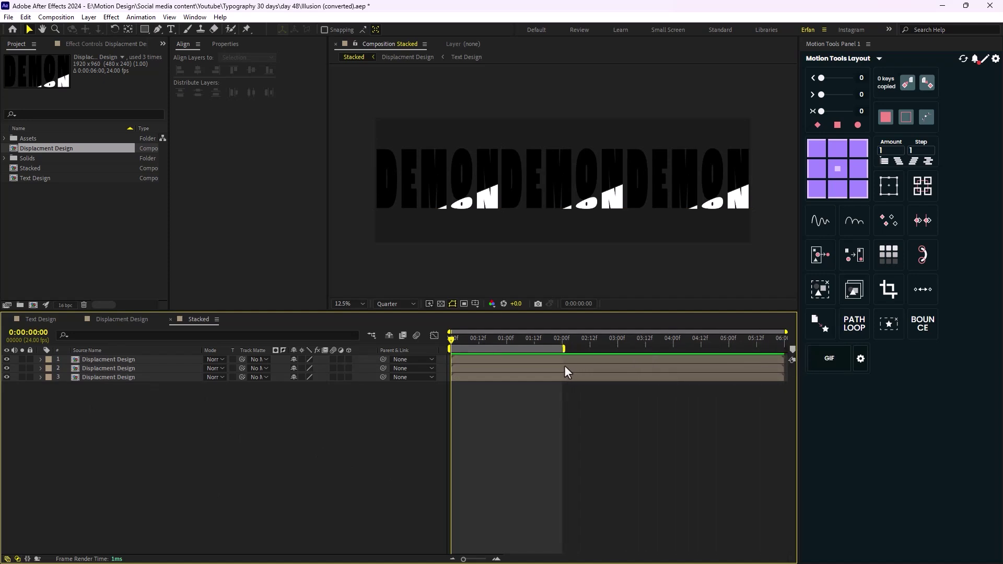
Step: Trim Stacked to the work area, enable time remapping on layer 3, and keyframe it at 2:00
right_click(559, 349)
left_click(611, 379)
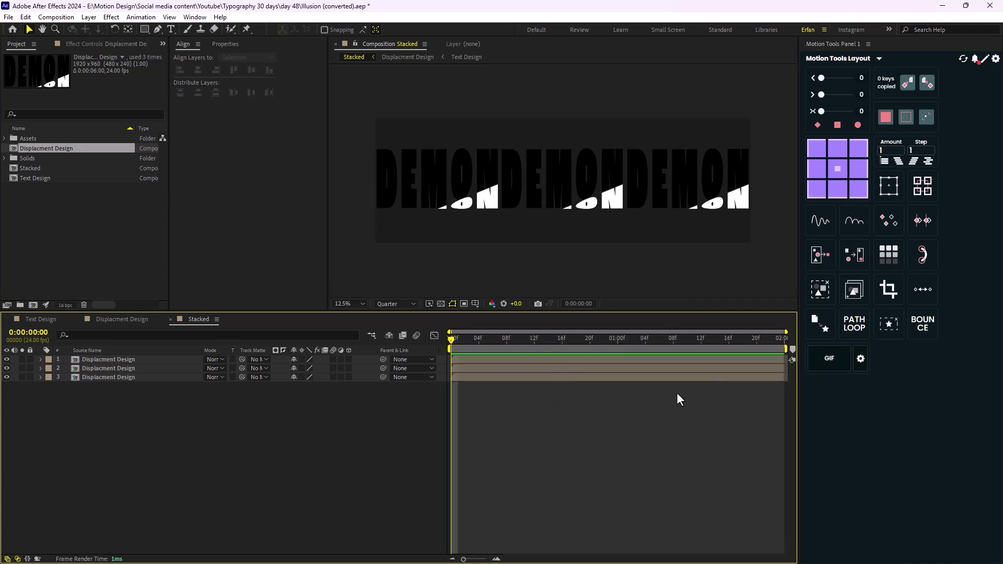
right_click(96, 377)
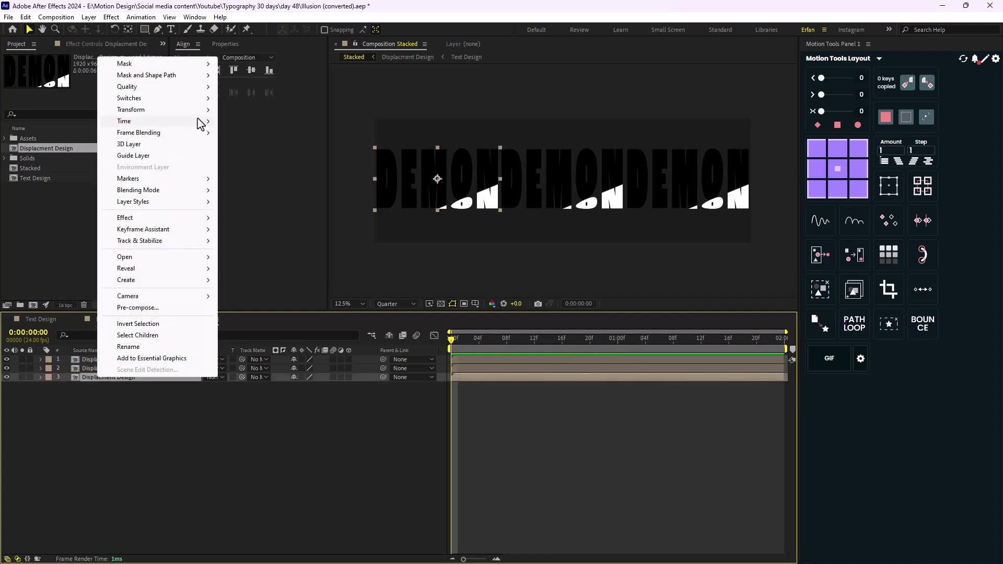
mouse_move(188, 121)
left_click(250, 121)
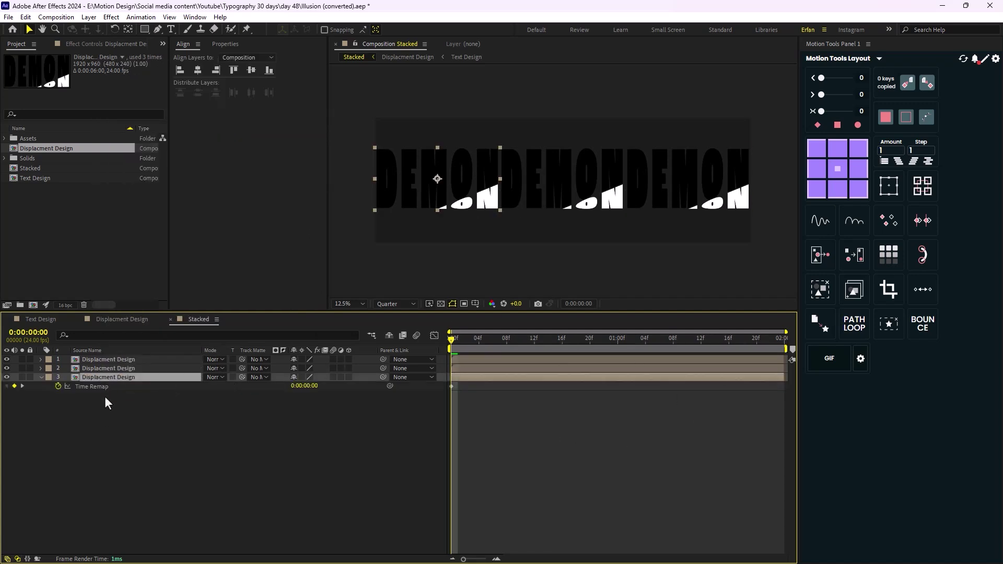
left_click_drag(452, 340, 478, 340)
key("End")
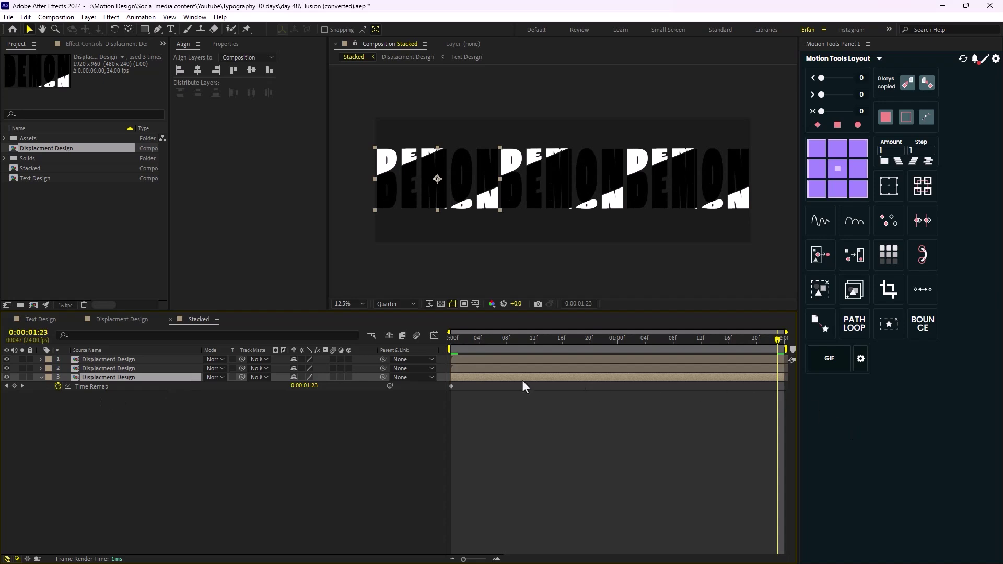
key("Page_Down")
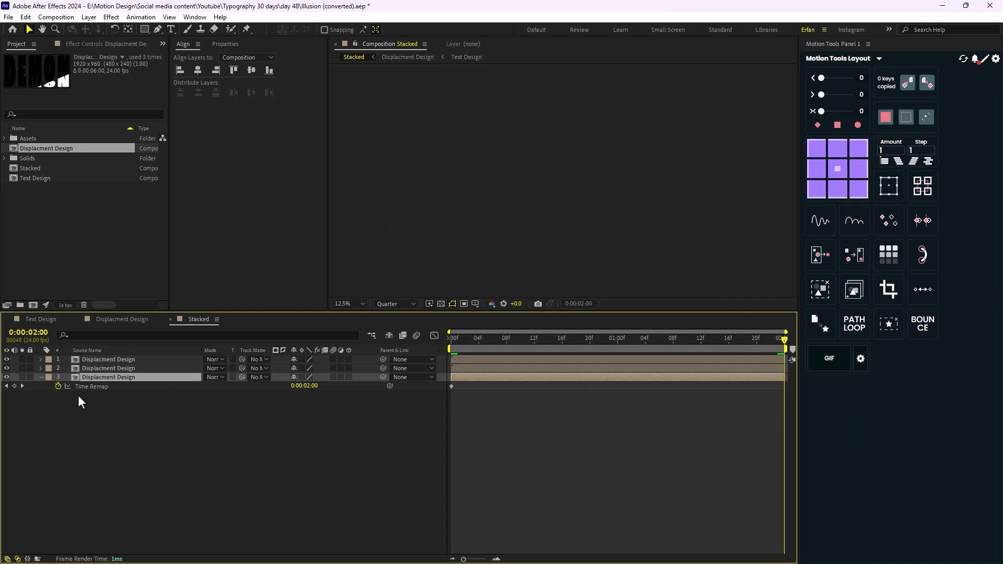
left_click(14, 386)
Step: Add a loopOut() expression to layer 3's Time Remap and preview it
key("Home")
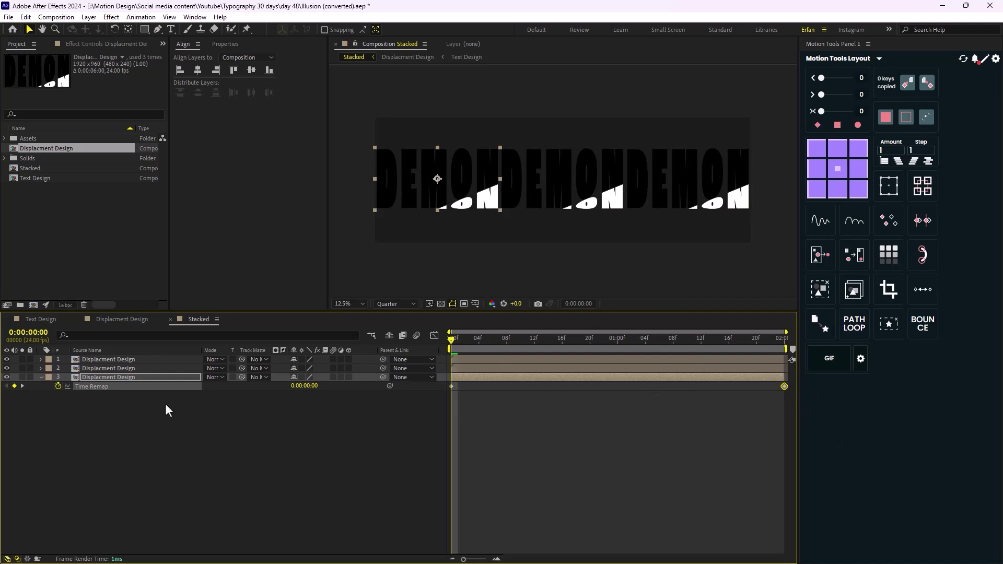
left_click(58, 387, "alt")
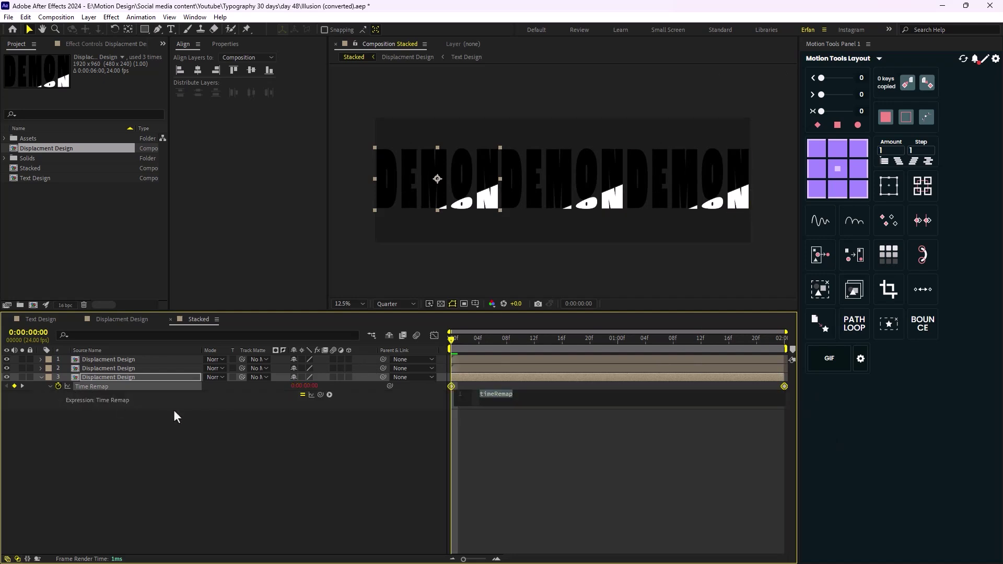
type("loopOut()")
left_click(425, 392)
key("space")
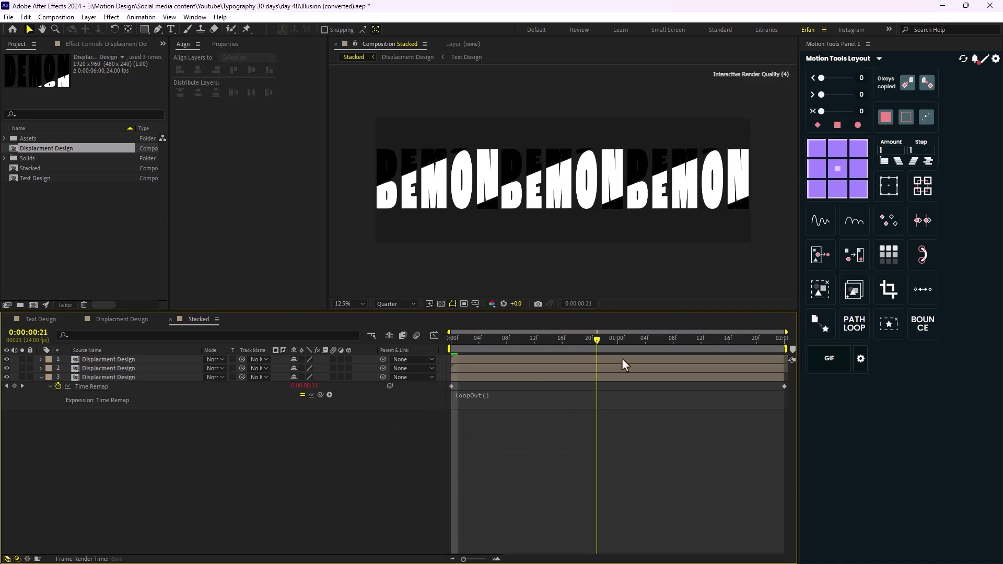
key("space")
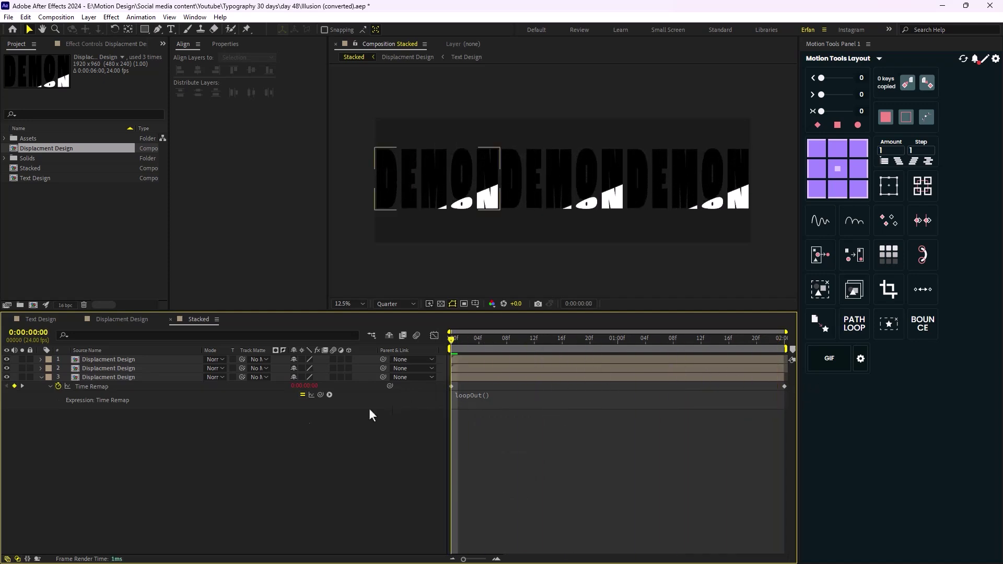
Step: Copy the looping Time Remap to layers 1 and 2 and stagger their keyframes
left_click(95, 387)
key("ctrl+c")
left_click(105, 371)
key("ctrl+v")
left_click(111, 362)
key("ctrl+v")
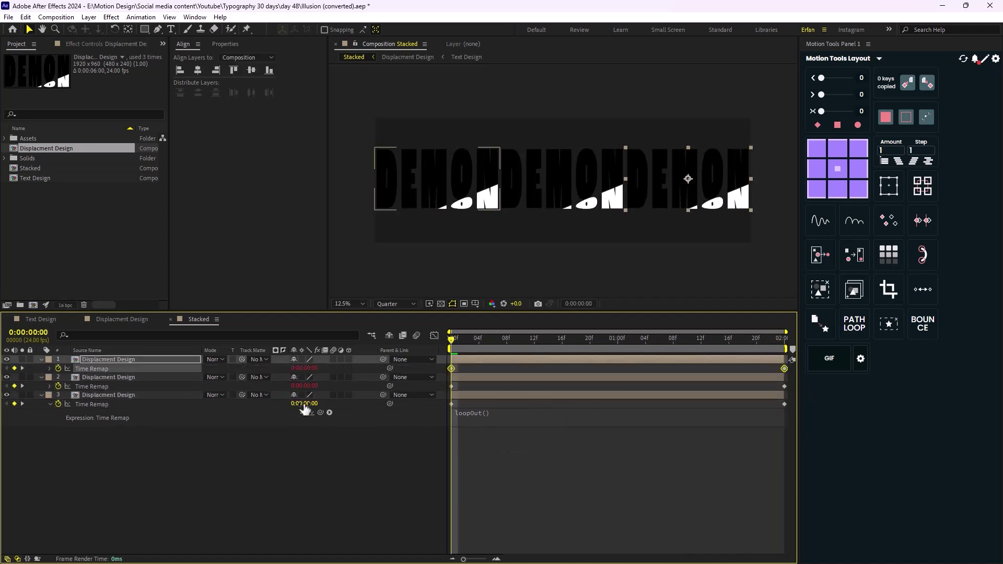
left_click(122, 387)
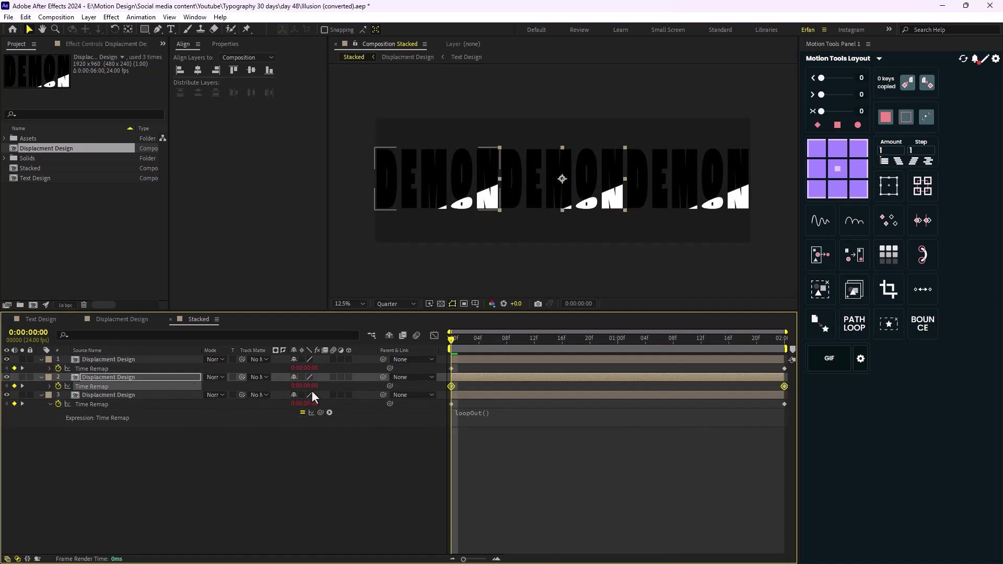
left_click_drag(315, 406, 325, 403)
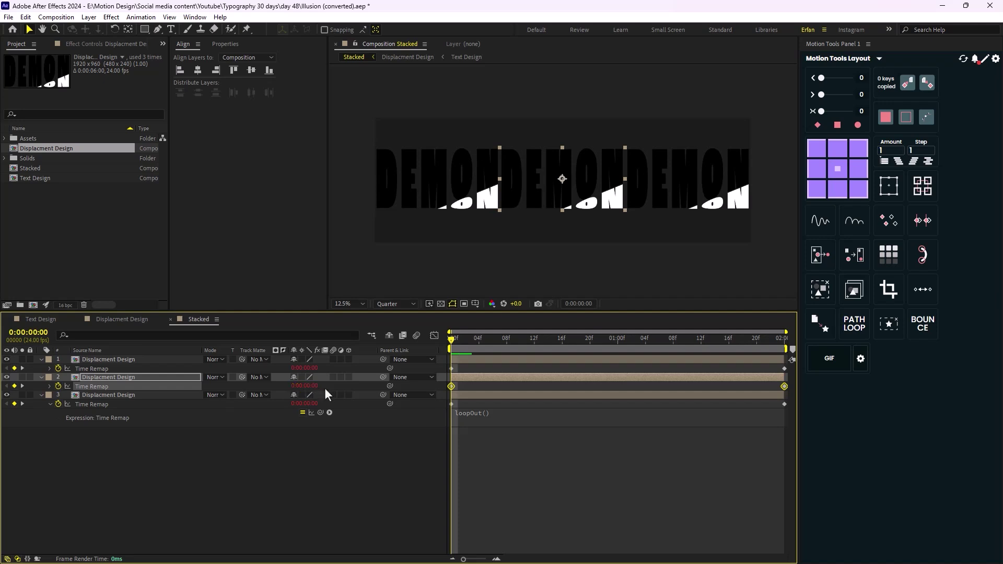
key("alt+Left")
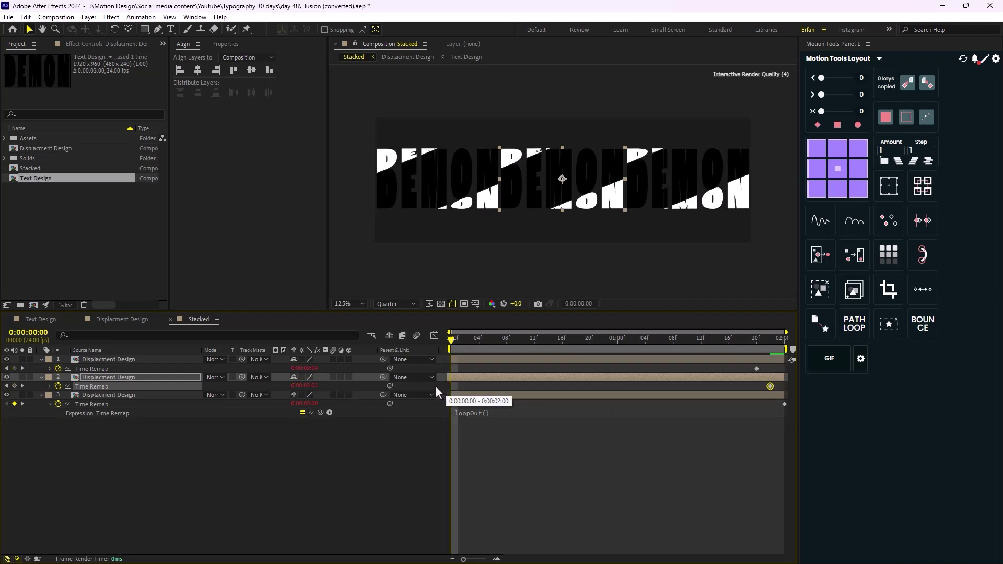
key("space")
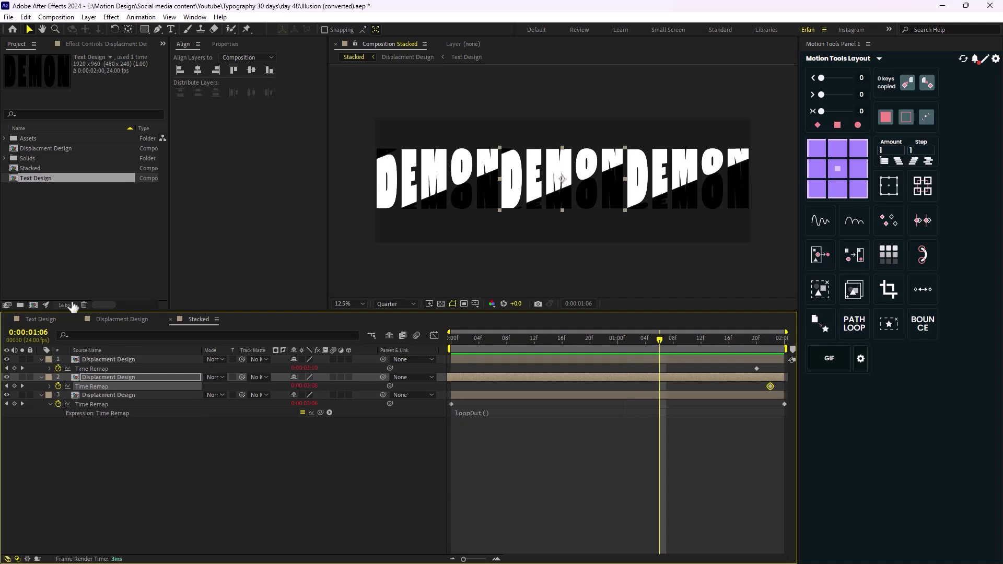
Step: Collapse the layer properties and create a 1920×1920 composition named Main
key("ctrl+a")
key("u")
left_click(195, 490)
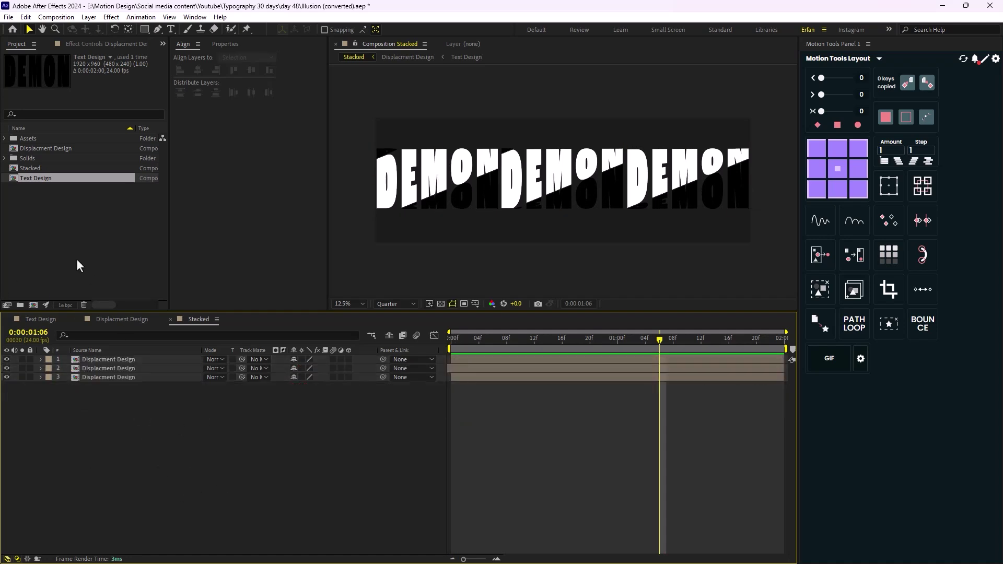
right_click(50, 229)
left_click(84, 236)
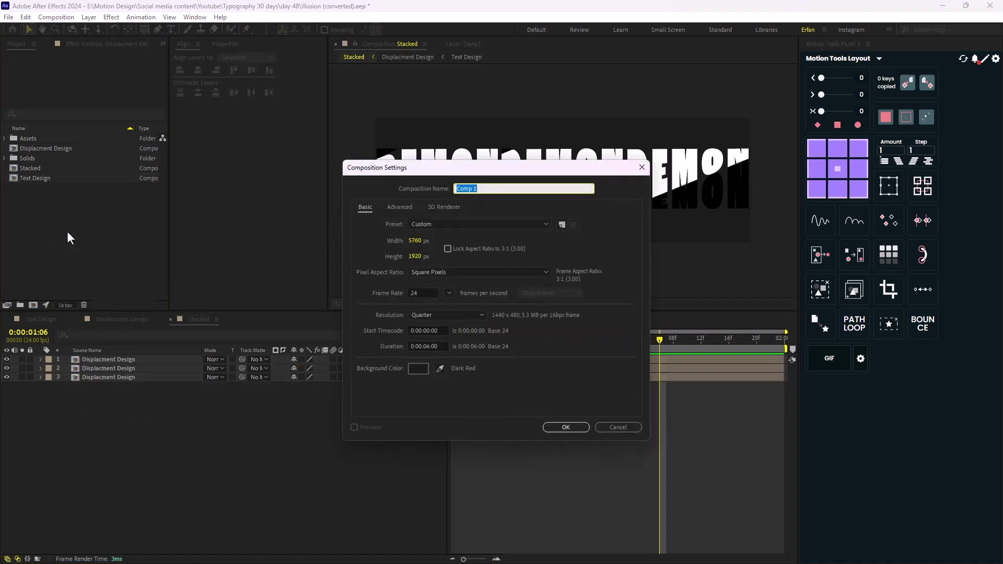
type("Main")
left_click(414, 241)
type("1920")
key("Tab")
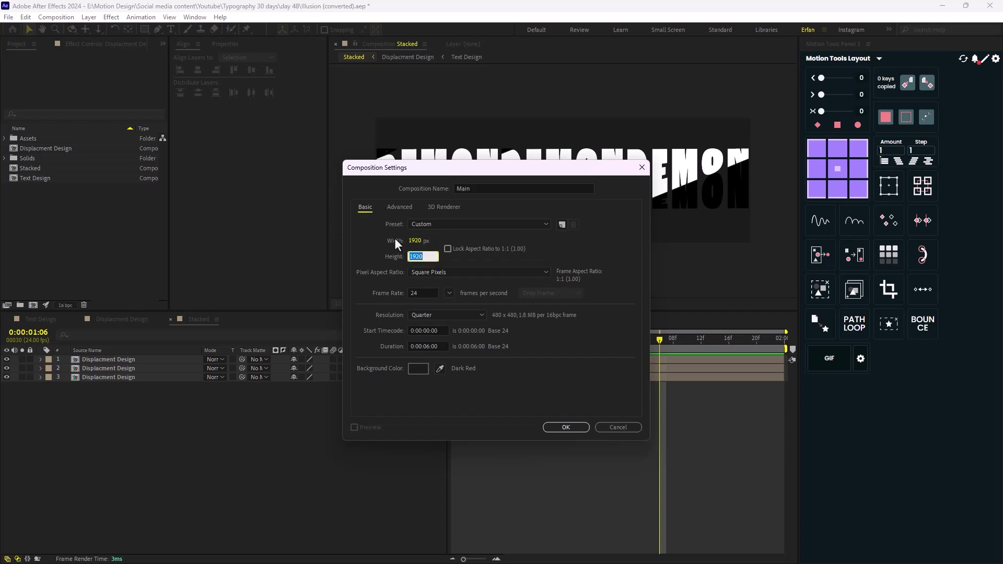
key("Return")
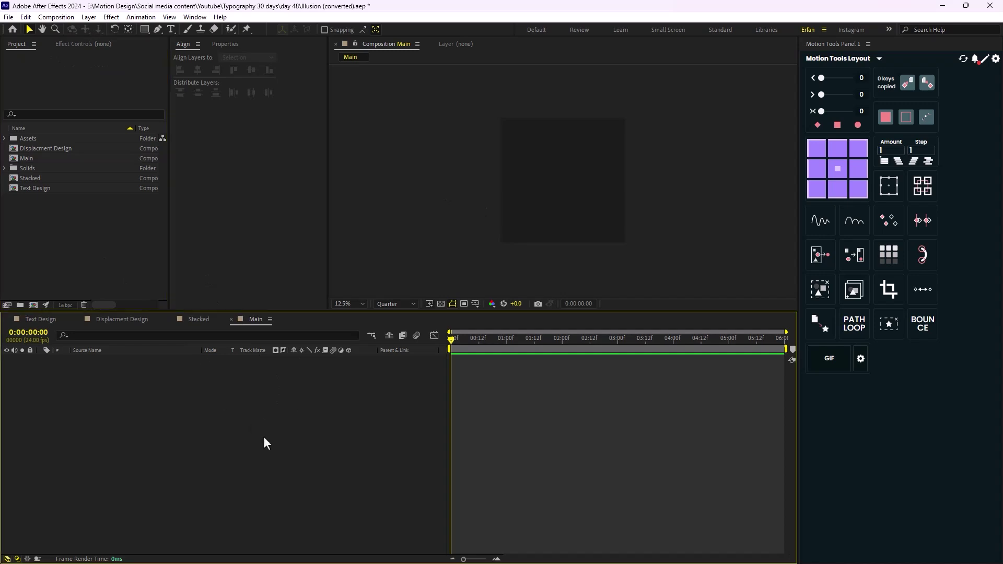
Step: Add a solid layer named BG to Main
key("ctrl+y")
type("BG")
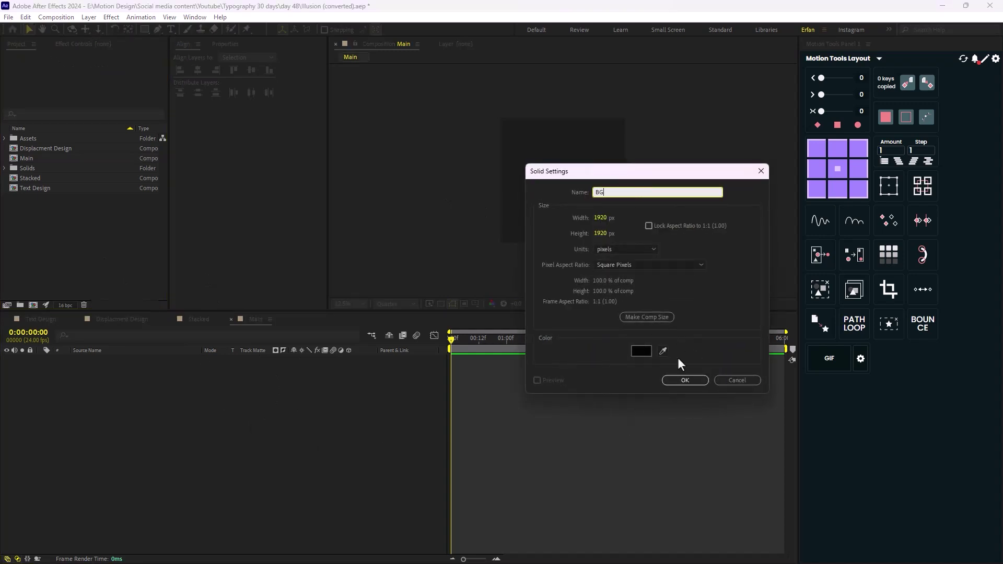
left_click(699, 382)
Step: Add the Stacked comp as a layer above BG and rename it Text
left_click(73, 229)
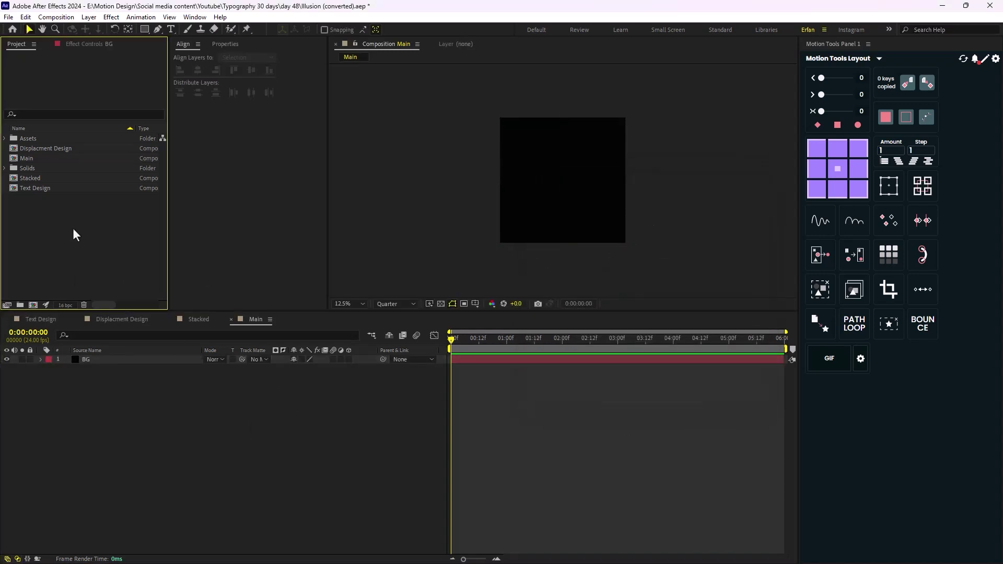
left_click(30, 178)
left_click_drag(47, 181, 111, 358)
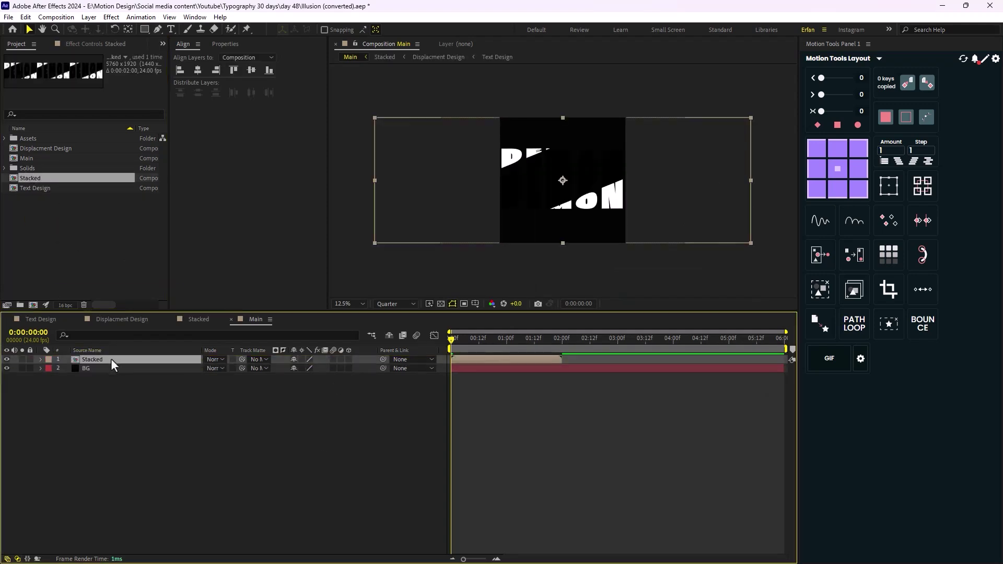
key("Return")
type("Text")
left_click(137, 398)
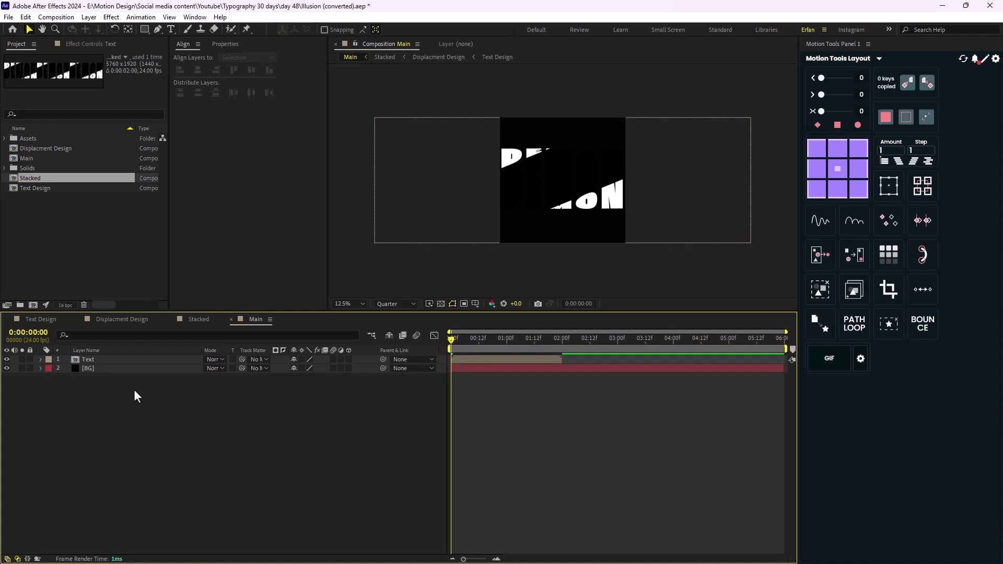
Step: Apply Polar Coordinates to the Text layer with Rect to Polar at 100% interpolation
left_click(111, 363)
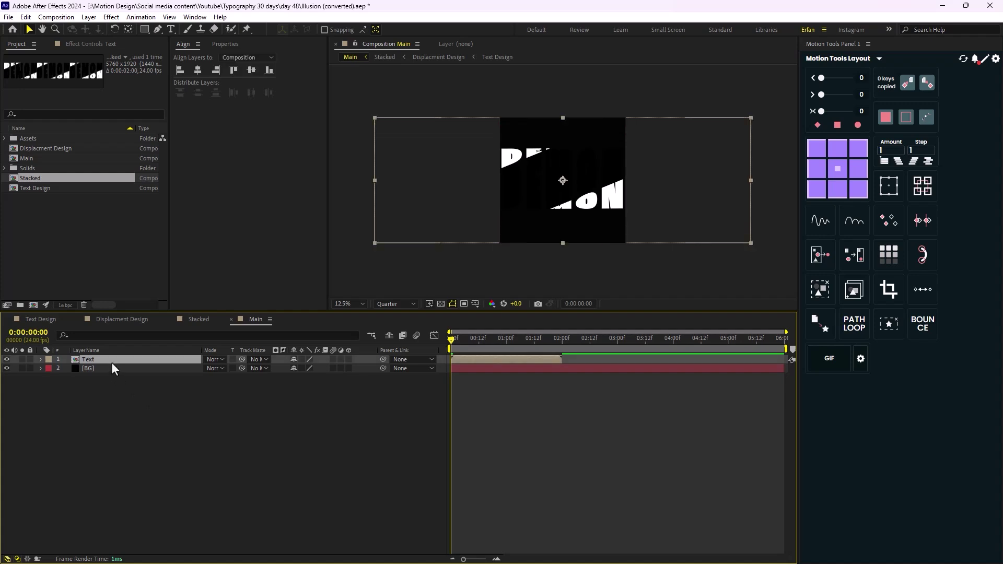
key("ctrl+space")
type("pola")
key("Return")
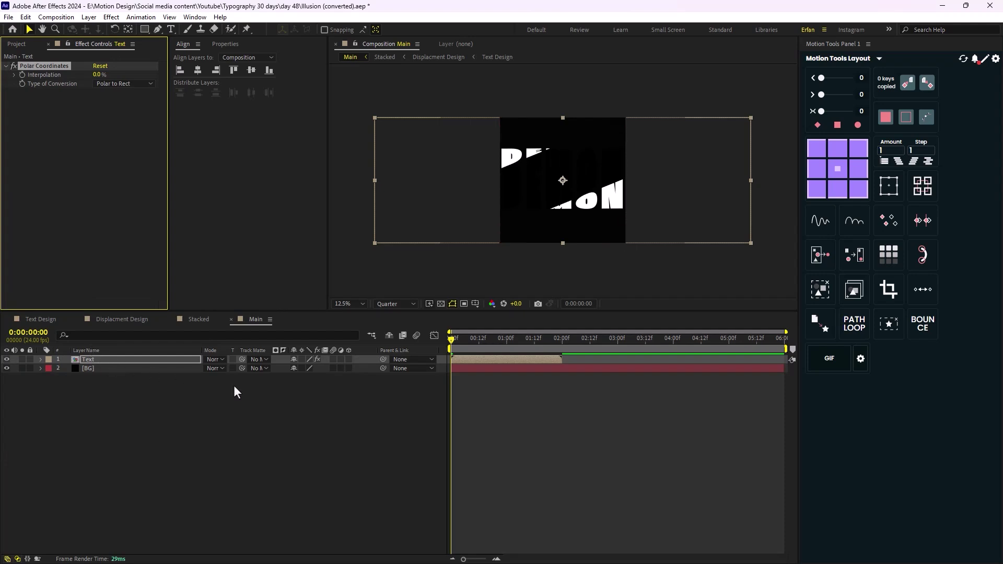
left_click(124, 84)
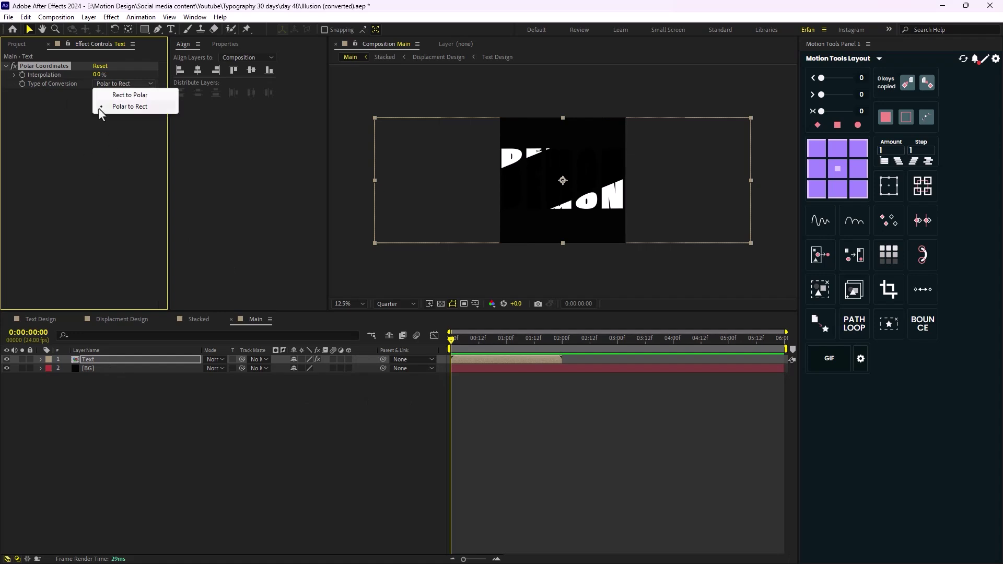
left_click(129, 94)
left_click_drag(97, 75, 136, 85)
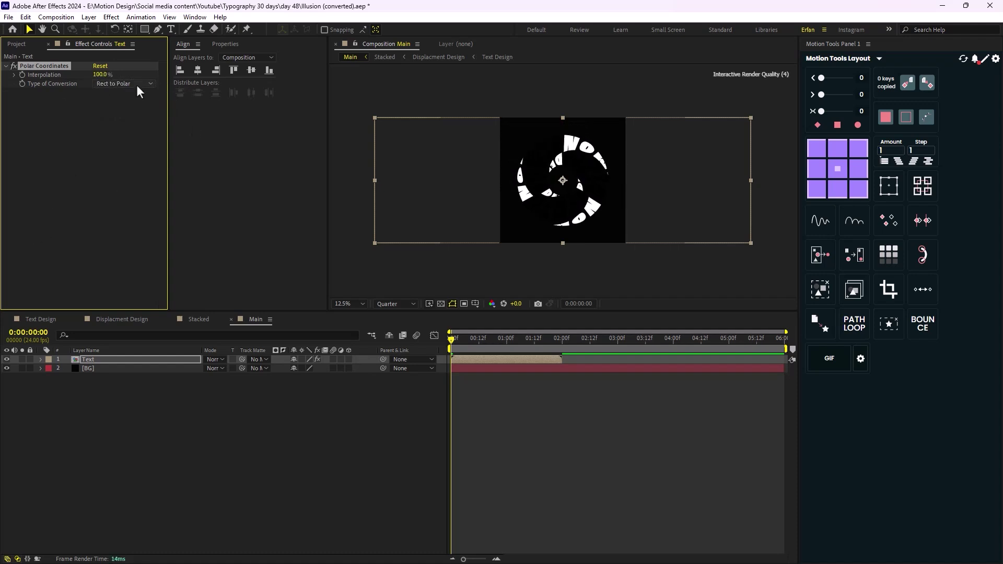
left_click_drag(453, 343, 405, 356)
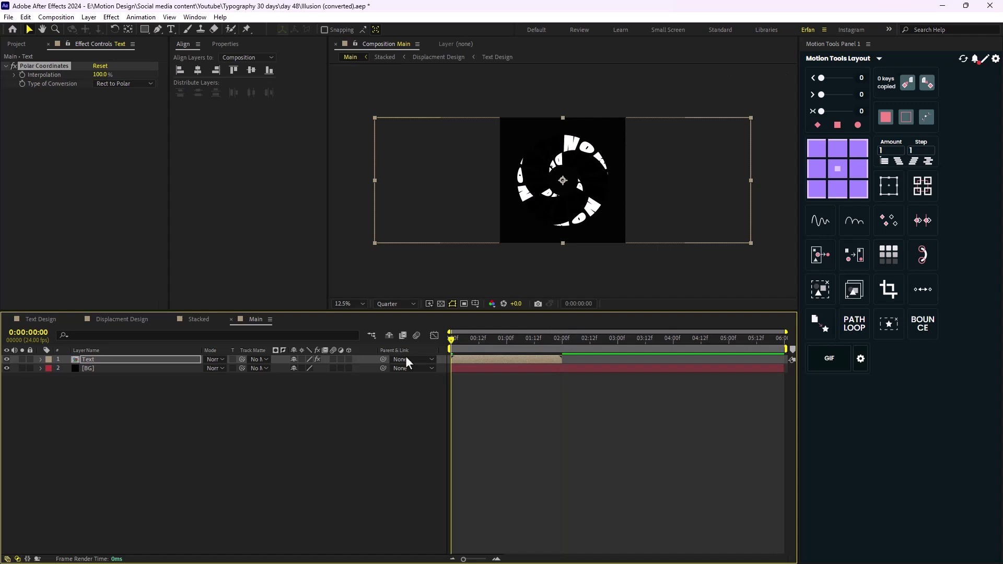
left_click(194, 442)
Step: Enable time remapping on the Text layer, save, and extend the layer to the comp end
left_click(102, 359)
right_click(99, 359)
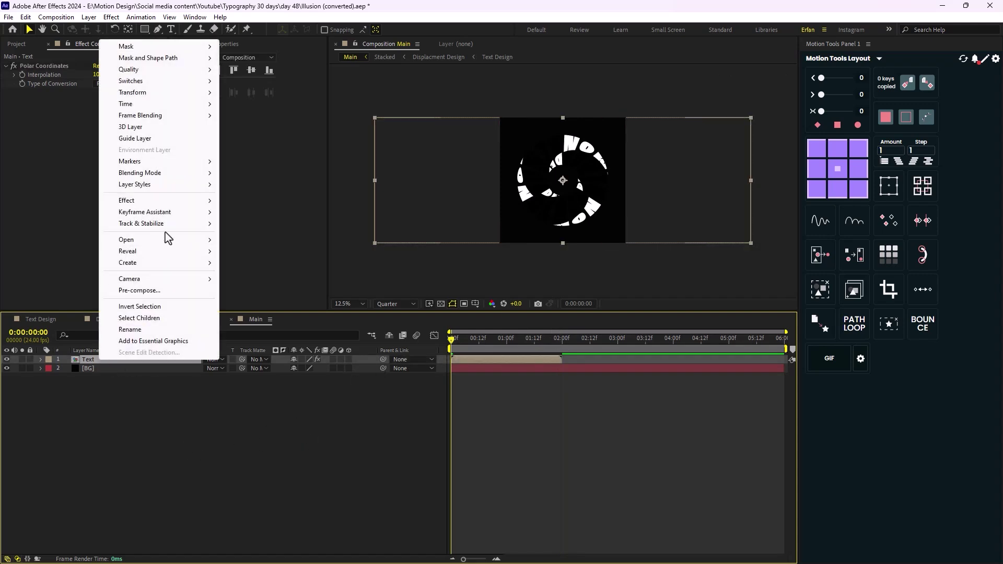
mouse_move(189, 104)
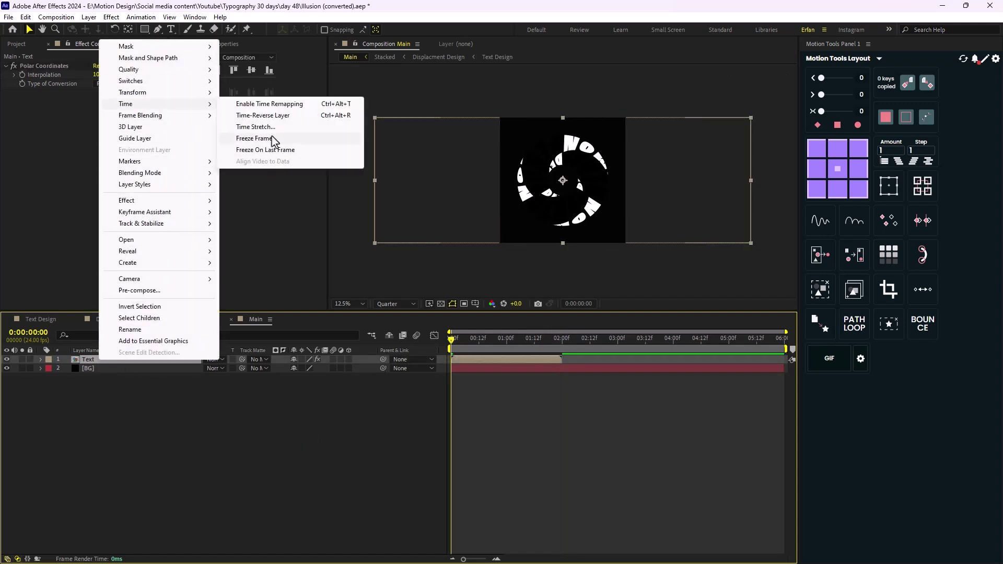
left_click(293, 107)
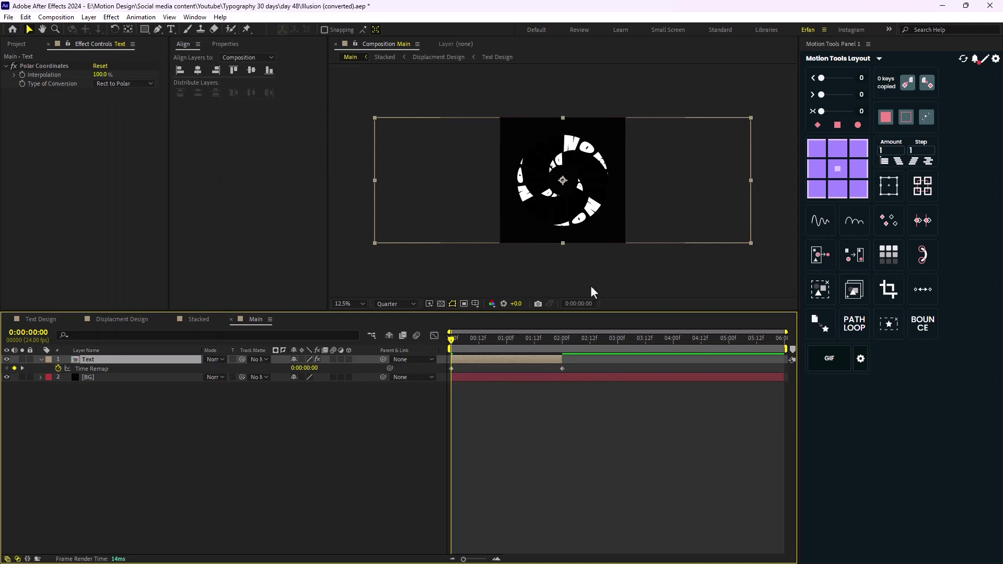
key("ctrl+s")
left_click_drag(448, 341, 786, 360)
left_click_drag(553, 338, 560, 359)
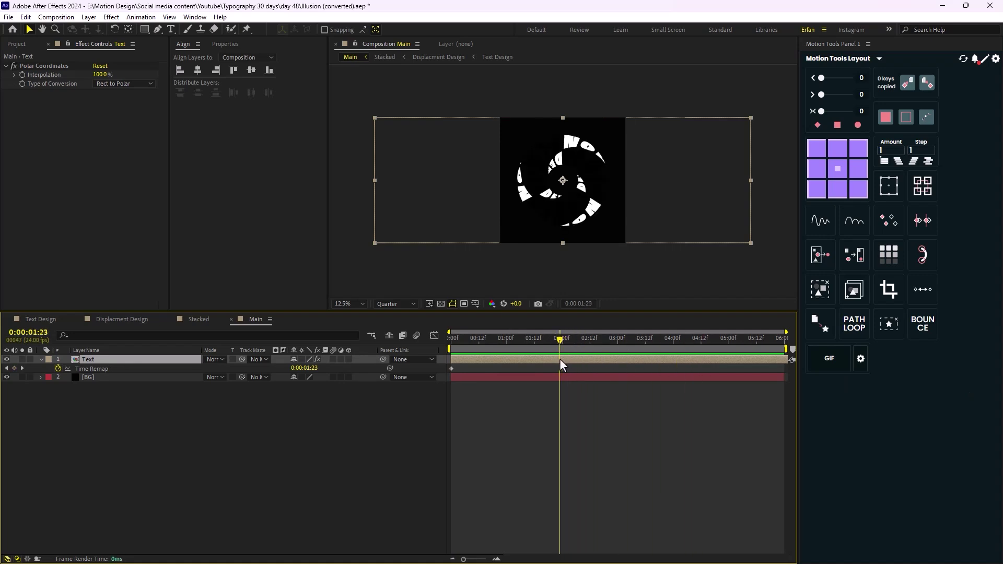
Step: Add a loopOut() expression and an end keyframe shifted two frames later on Time Remap
left_click(58, 368, "alt")
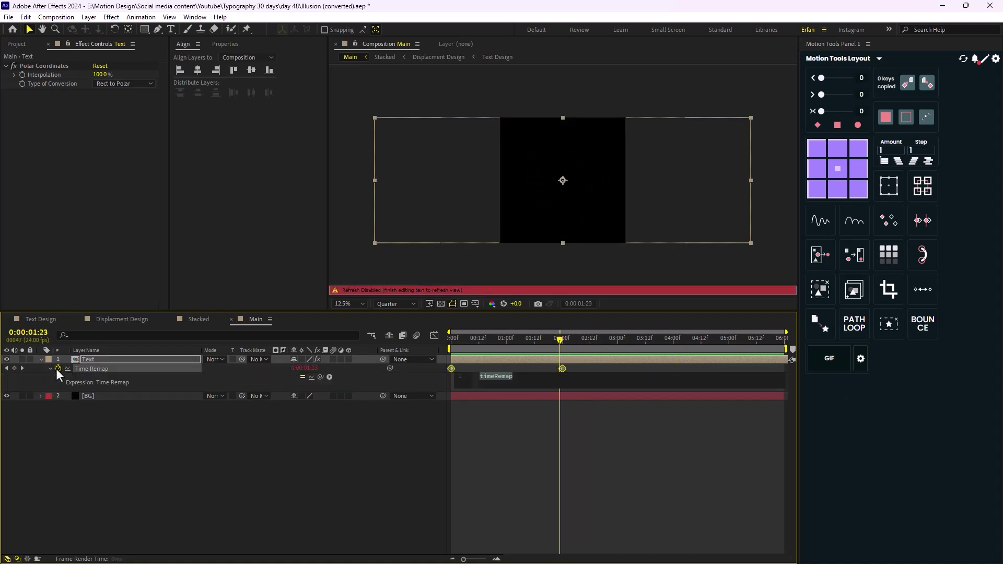
type("loop")
key("Down")
key("Down")
key("Return")
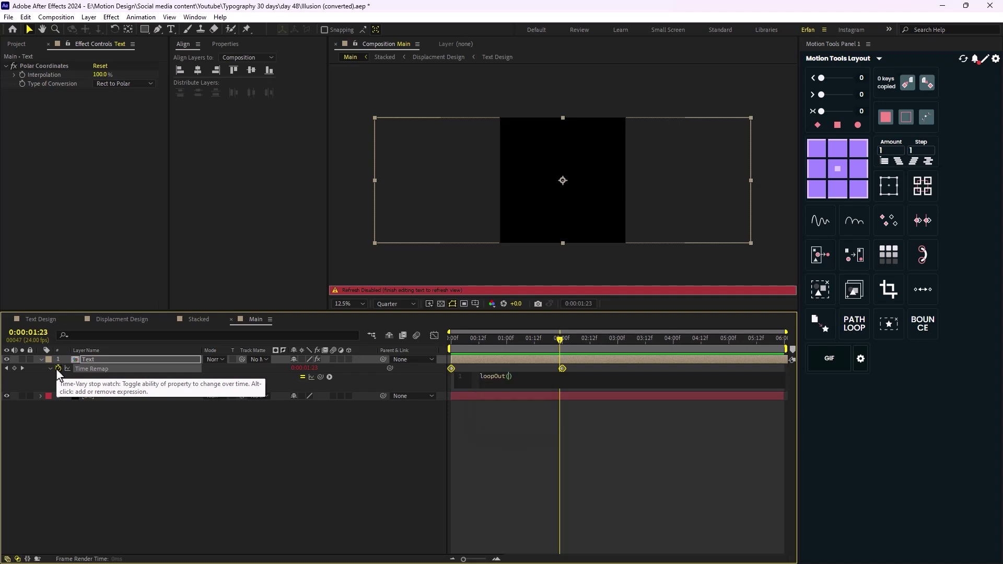
left_click(572, 413)
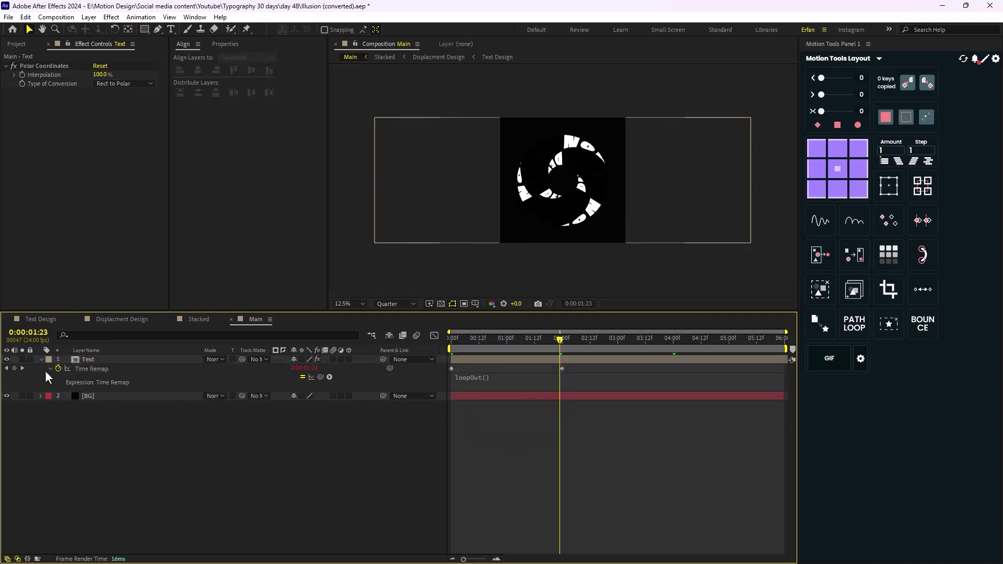
left_click(14, 368)
key("alt+Right")
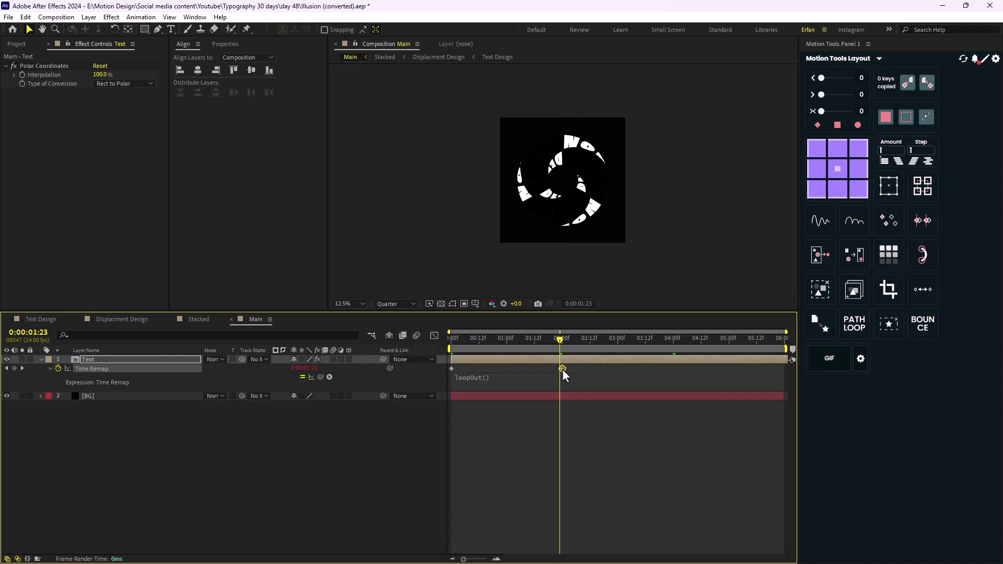
key("alt+Right")
Step: Preview the looping swirl and check the frames around the 2:01 loop point
key("space")
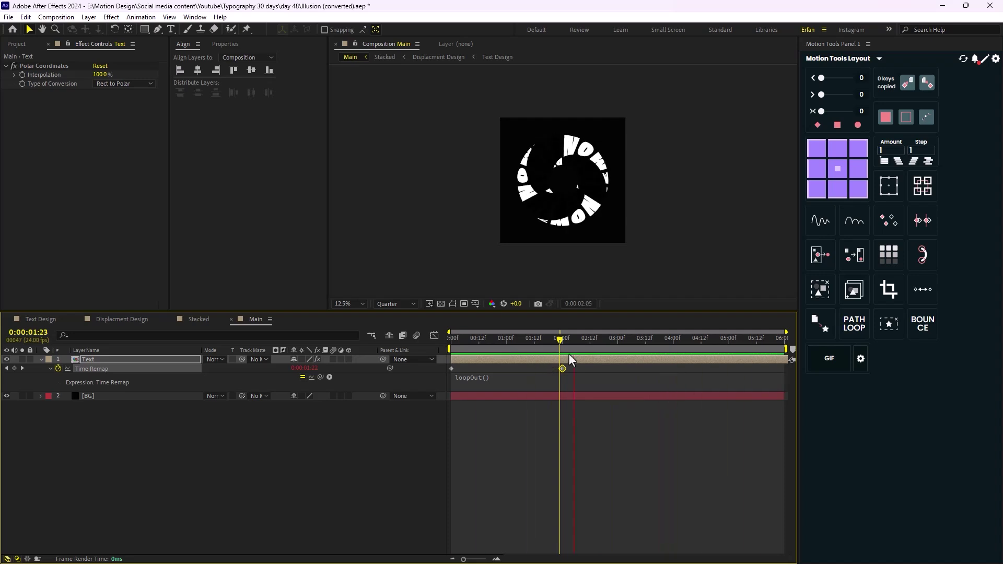
key("space")
left_click_drag(577, 345, 565, 358)
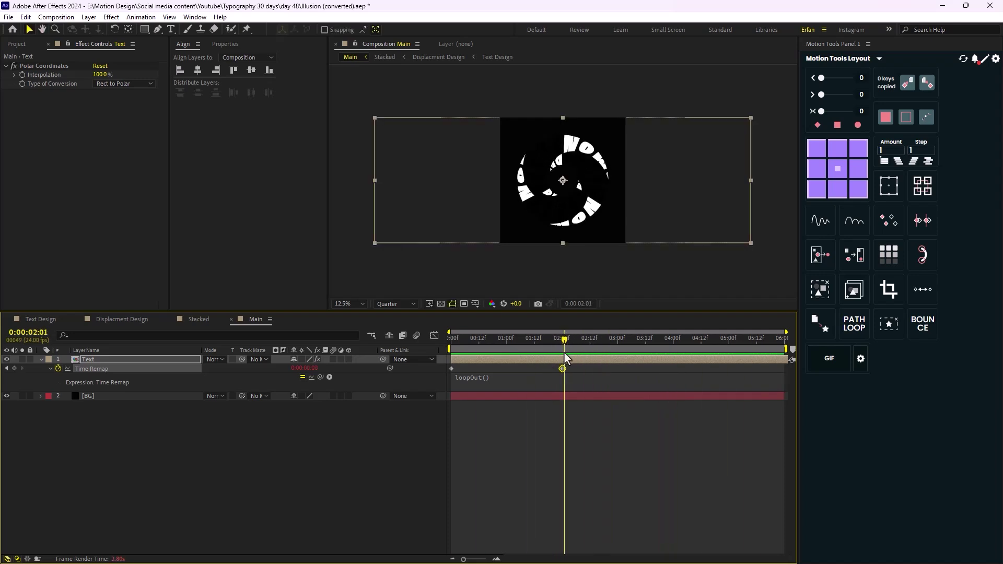
key("Page_Up")
key("Page_Up")
key("Page_Up")
key("Page_Up")
key("Page_Up")
key("Page_Up")
key("Page_Up")
key("Page_Up")
key("Page_Up")
key("Page_Up")
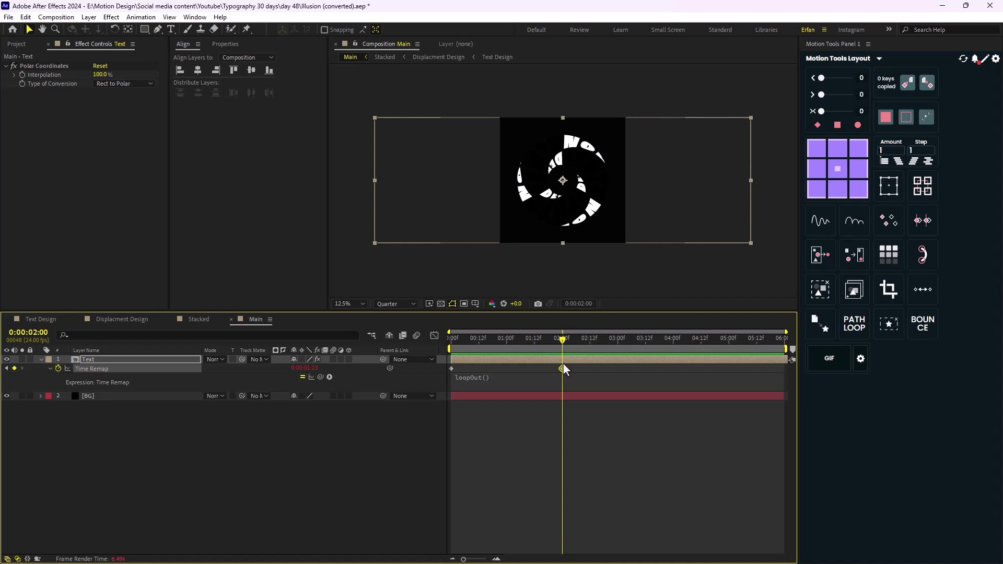
key("Home")
left_click(287, 483)
left_click(99, 366)
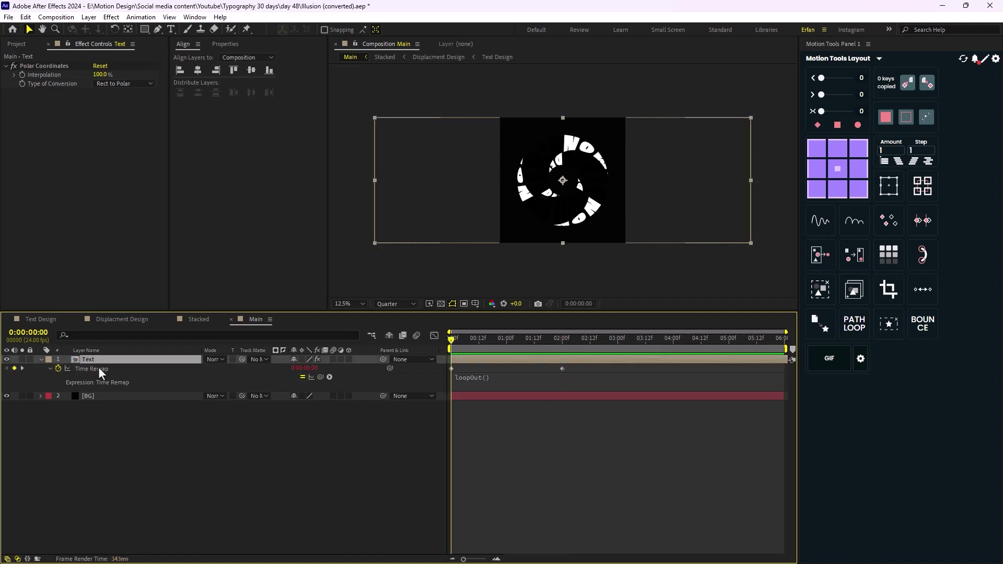
left_click(162, 477)
Step: Add an adjustment layer named Color and apply Tritone to it
right_click(162, 478)
mouse_move(253, 348)
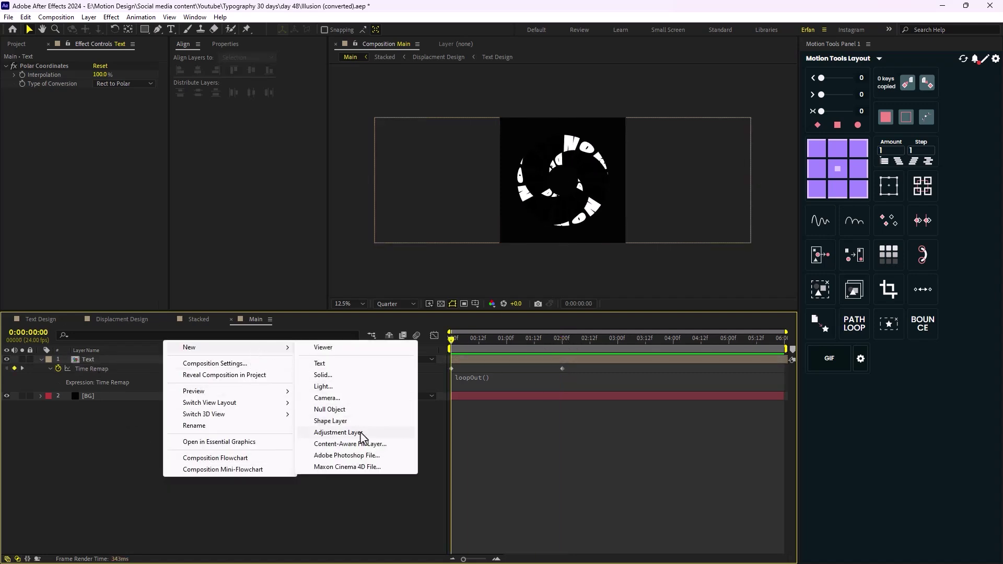
left_click(360, 432)
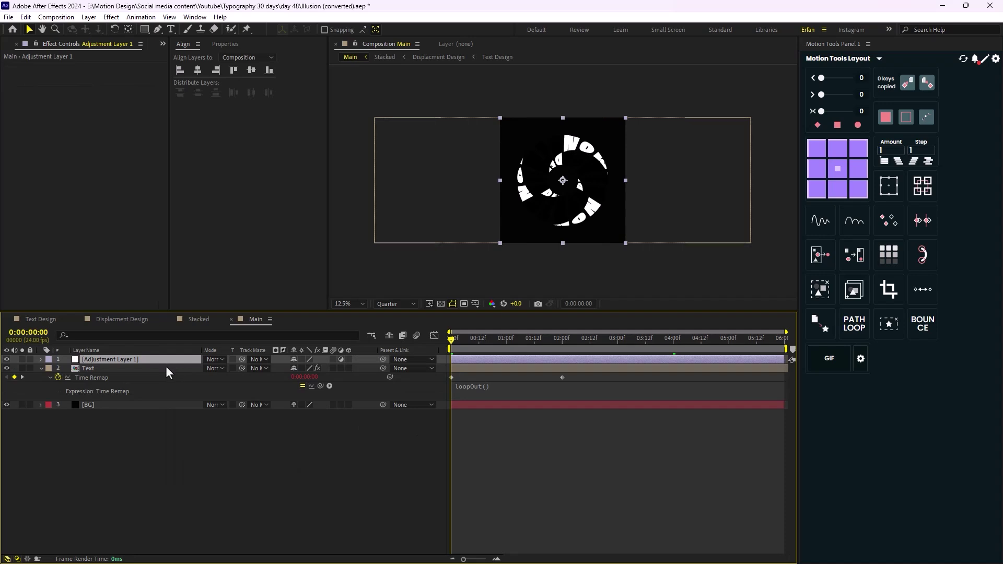
key("Return")
type("Color")
key("Return")
key("ctrl+space")
type("c")
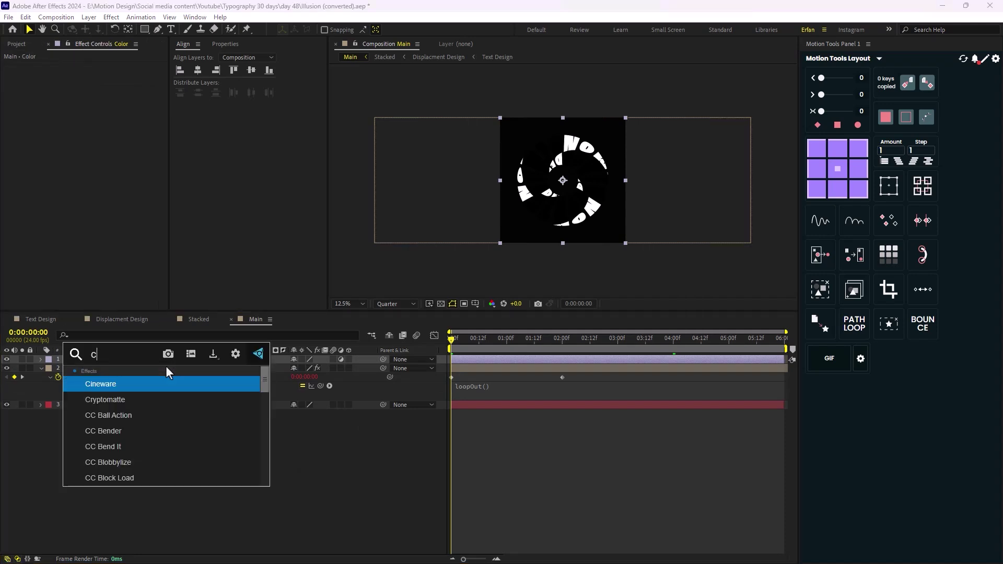
type("o")
key("BackSpace")
key("BackSpace")
type("tri")
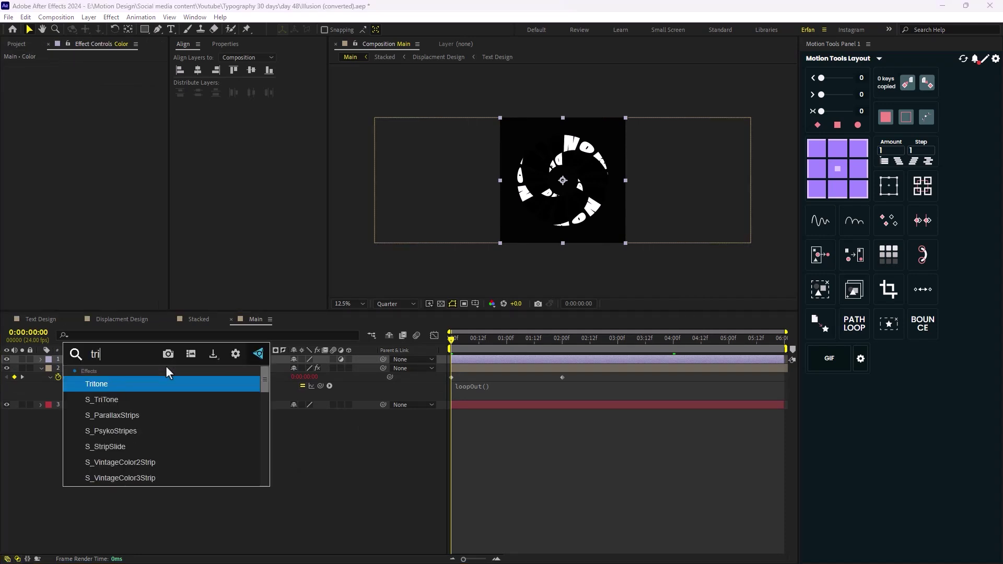
key("Return")
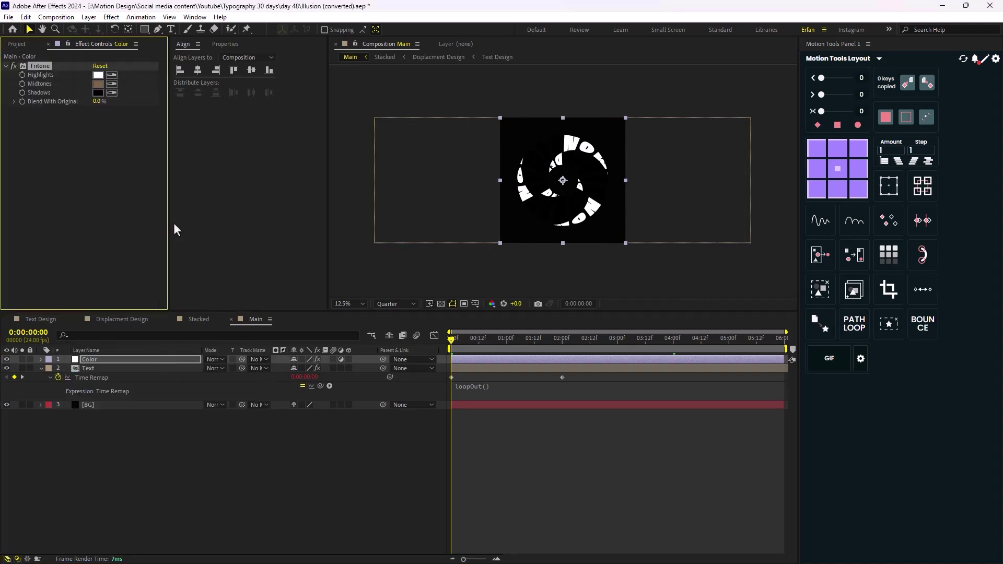
Step: Set Tritone Highlights to red, Midtones to black and Shadows to pale cream
left_click(97, 75)
left_click(640, 291)
left_click(627, 287)
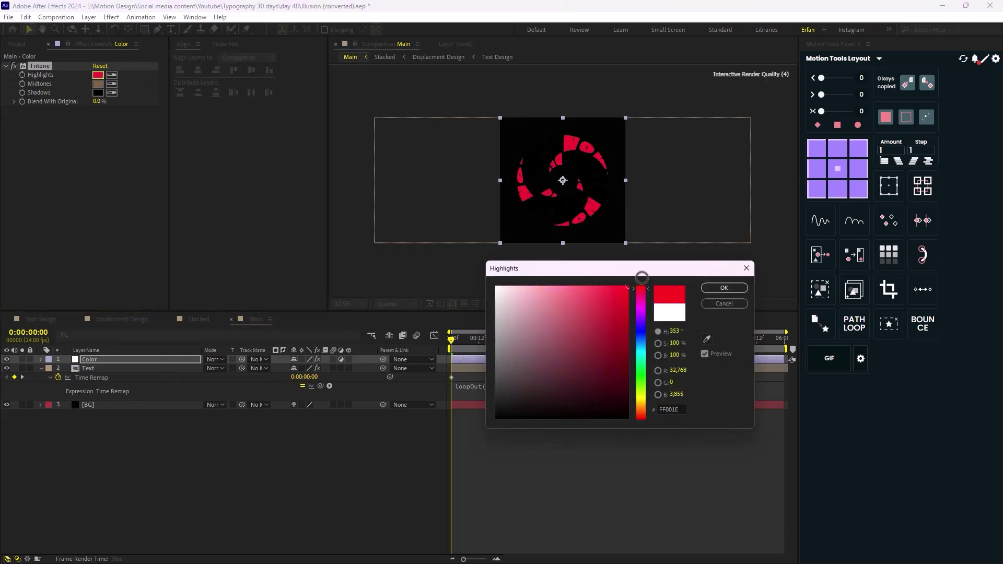
left_click(724, 288)
left_click(98, 84)
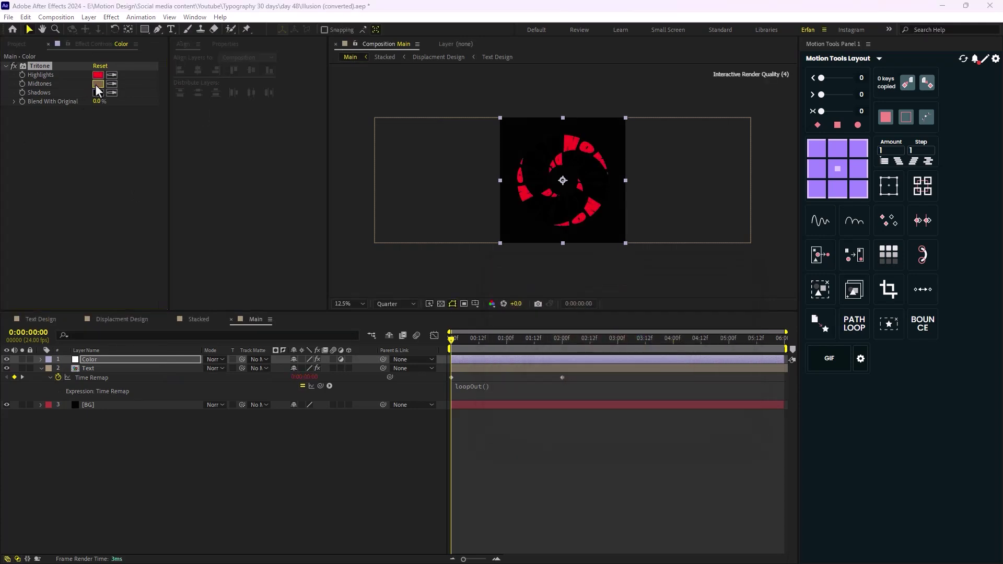
left_click_drag(506, 388, 500, 421)
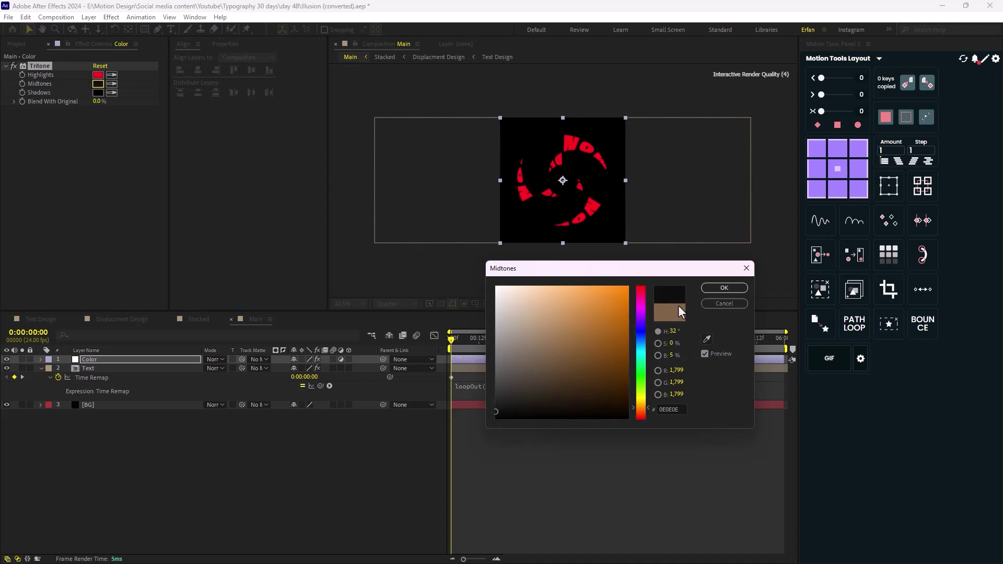
left_click(724, 288)
left_click(98, 92)
left_click_drag(544, 299, 528, 287)
left_click_drag(642, 314, 641, 401)
left_click_drag(545, 313, 521, 284)
left_click(724, 288)
Step: Apply a Fill effect to the BG layer with the red colour EC4E4E
left_click(89, 405)
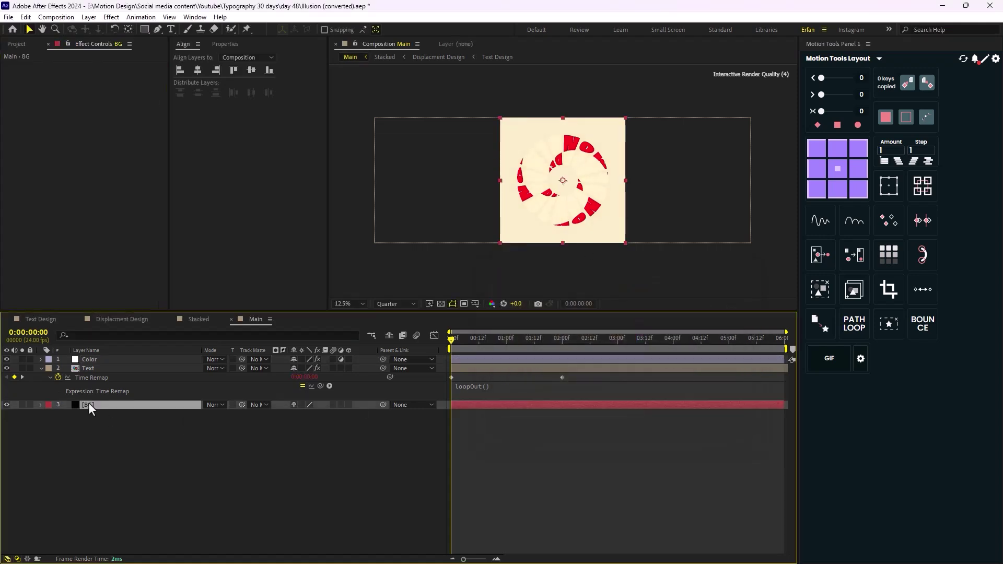
key("ctrl+space")
type("fill")
key("Return")
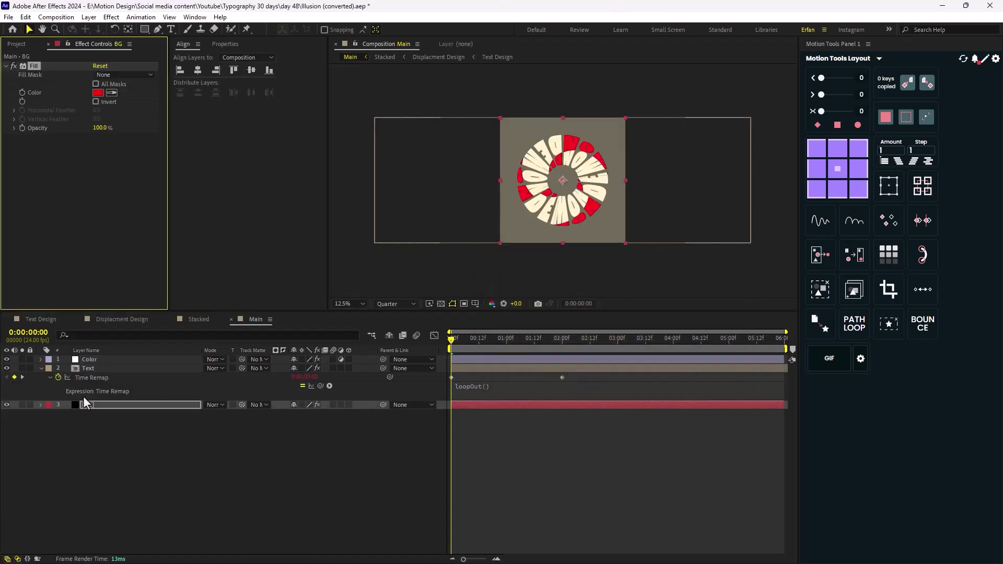
left_click(97, 92)
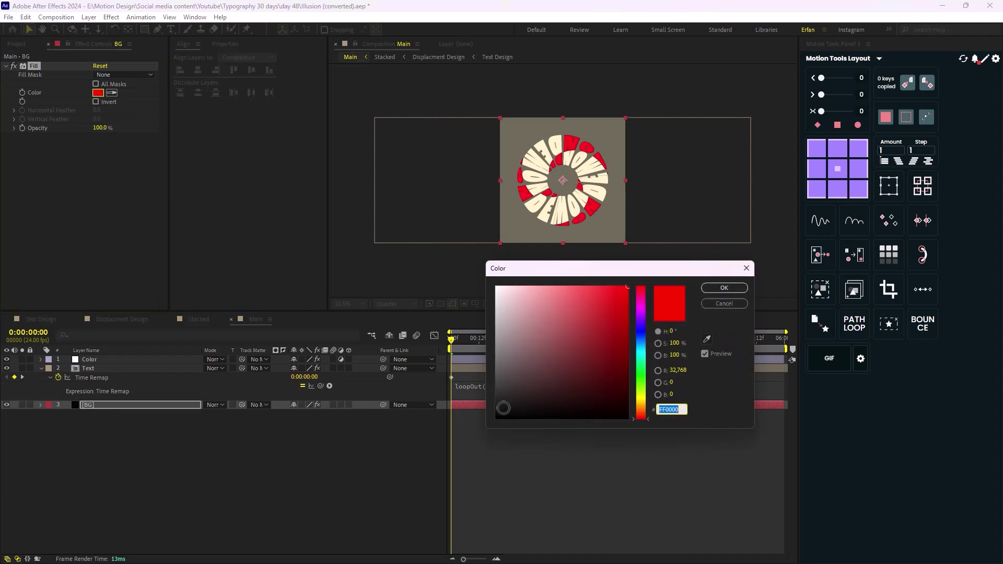
left_click_drag(503, 405, 584, 296)
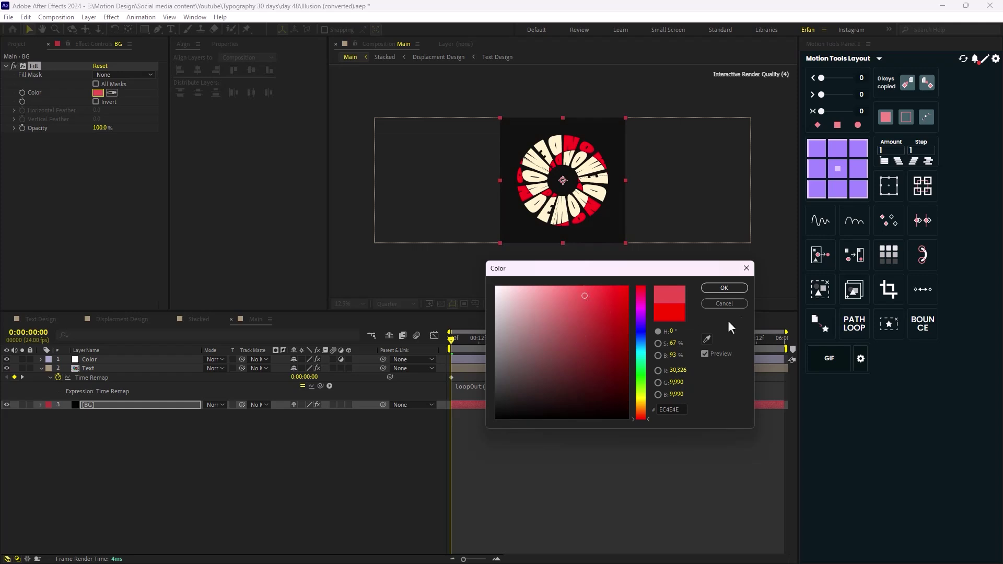
left_click(739, 288)
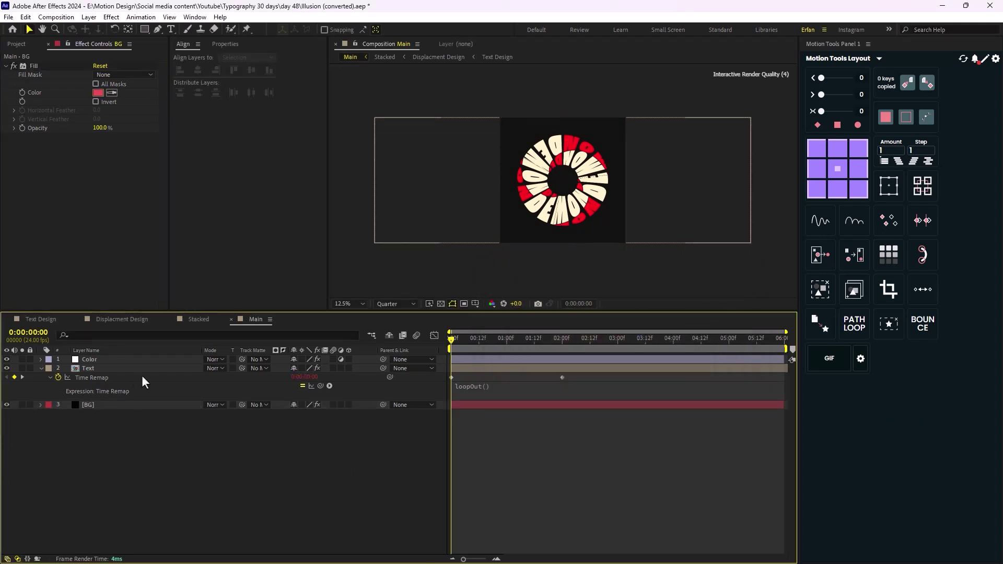
Step: Collapse the BG layer's properties and bring the Project panel forward
left_click(39, 368)
left_click(41, 377)
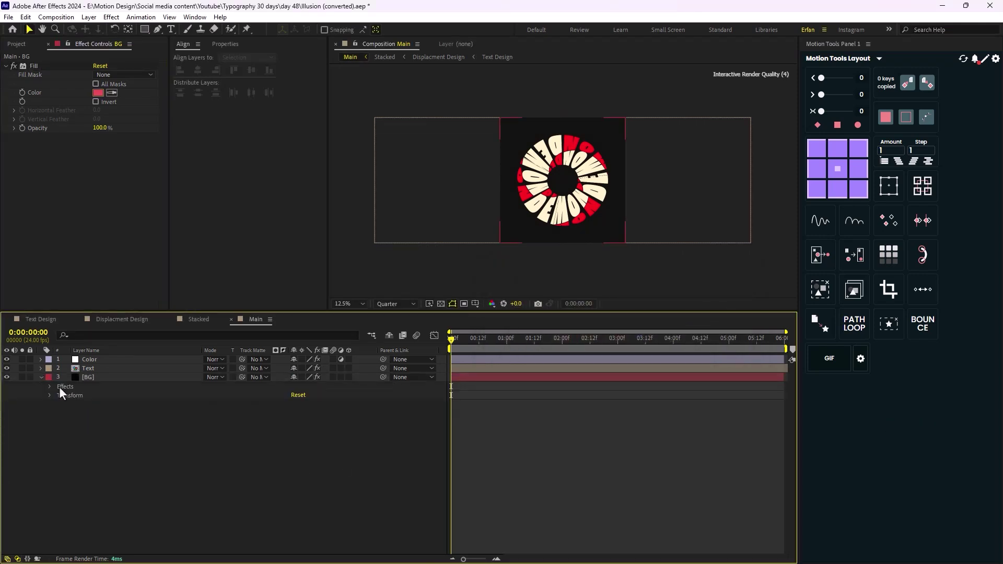
left_click(41, 377)
left_click(16, 44)
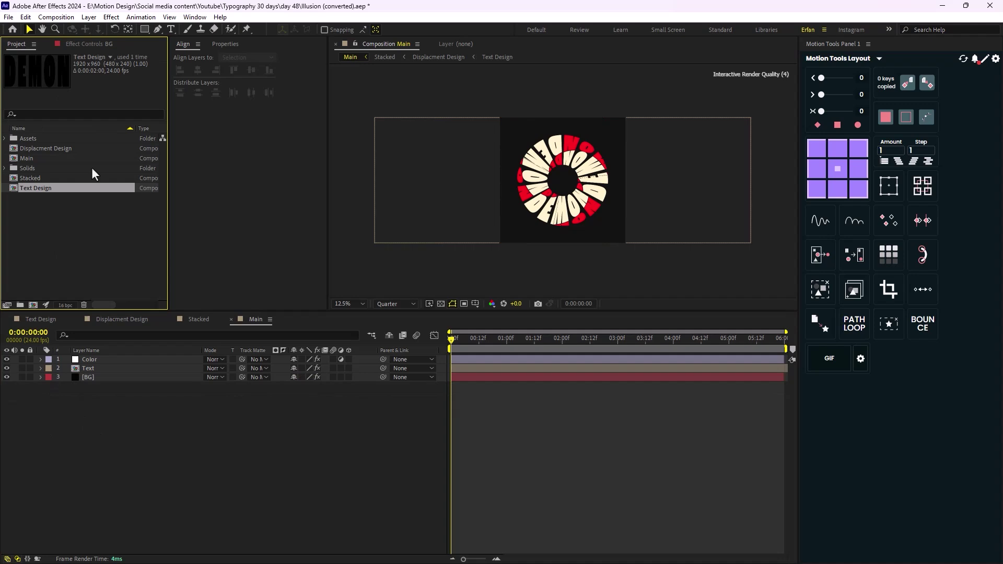
Step: Place 'paper texture by freeject.net 7.jpg' from Assets on top of Main, blended with Multiply
left_click(4, 138)
left_click_drag(42, 149, 119, 356)
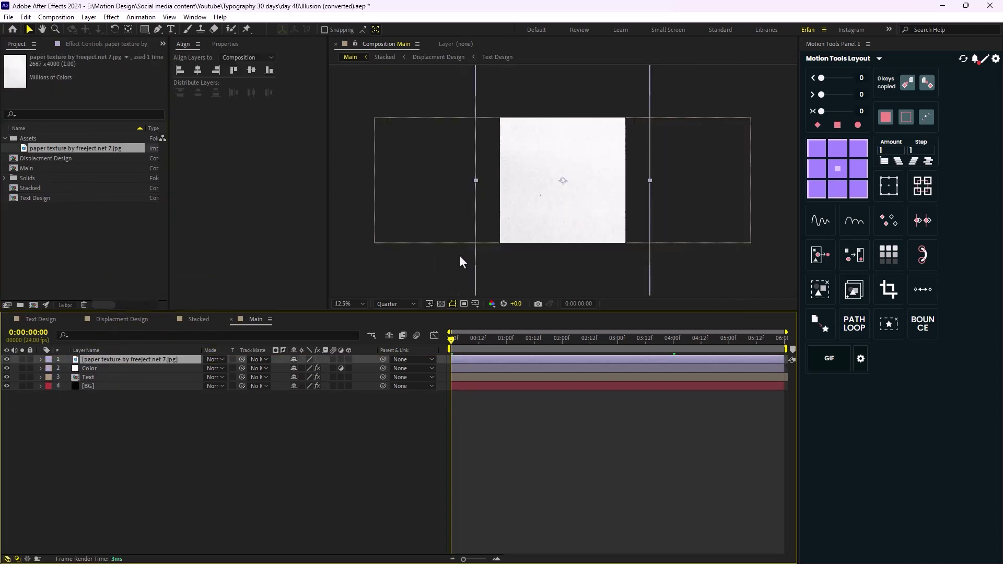
key("comma")
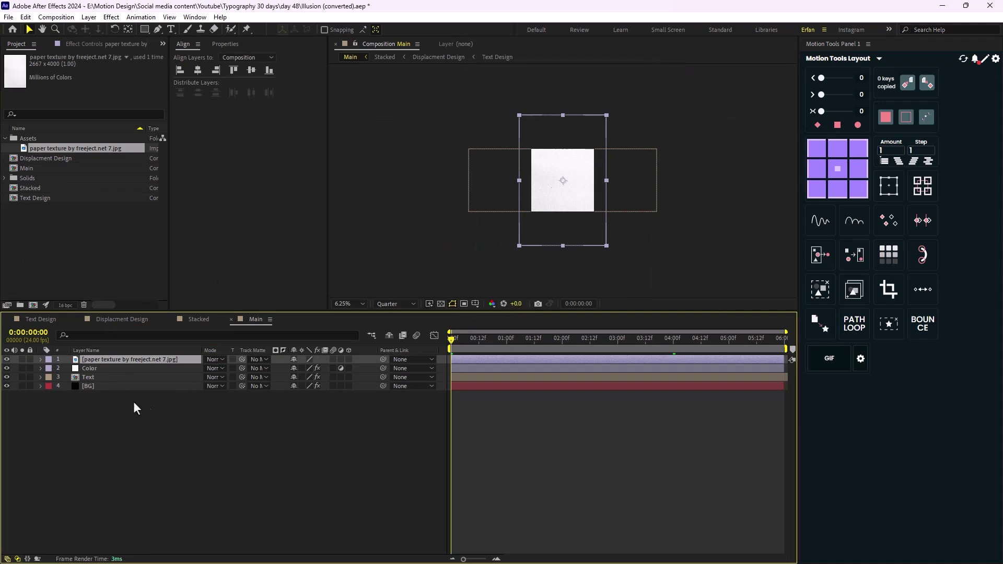
left_click(215, 360)
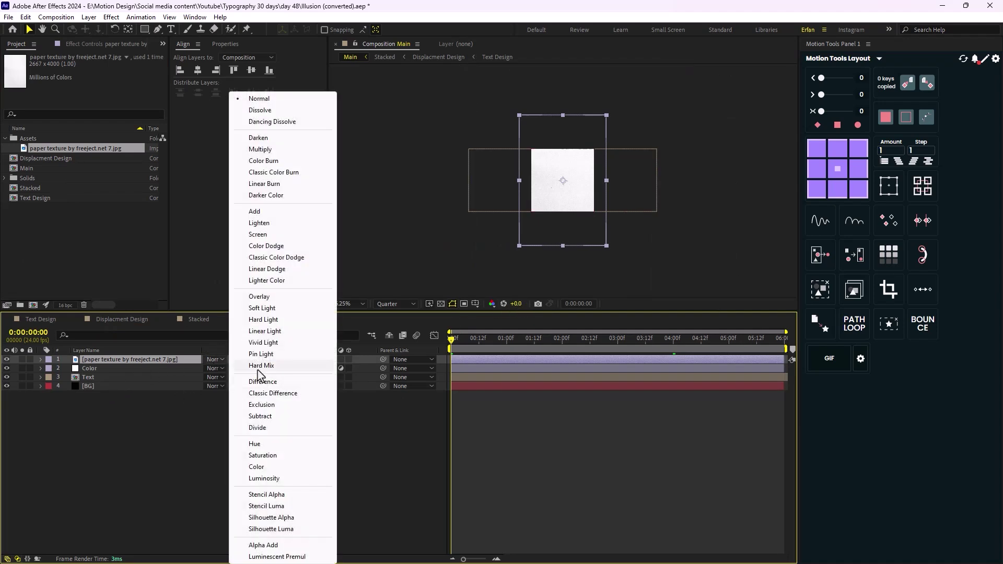
left_click(287, 150)
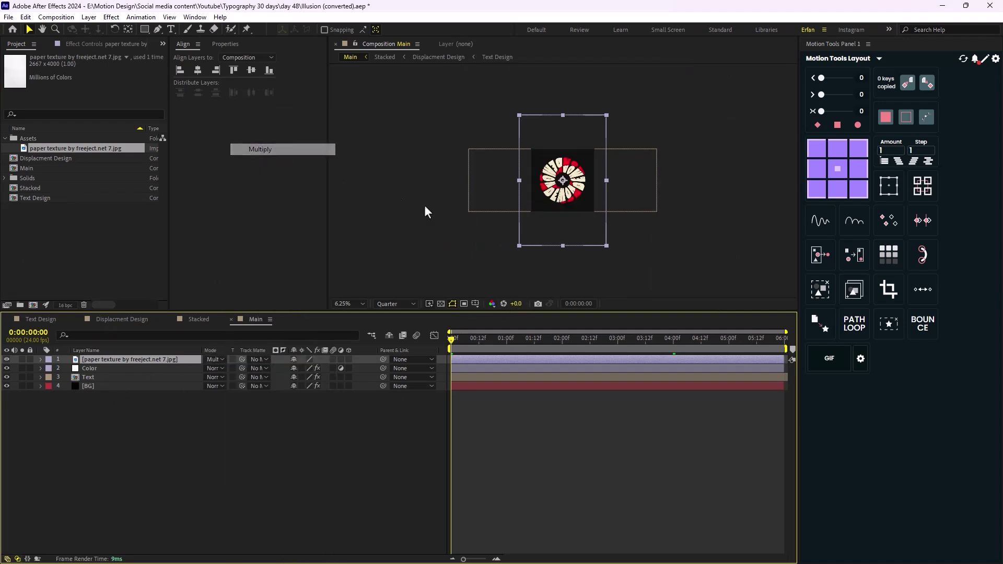
key("period")
key("period")
key("period")
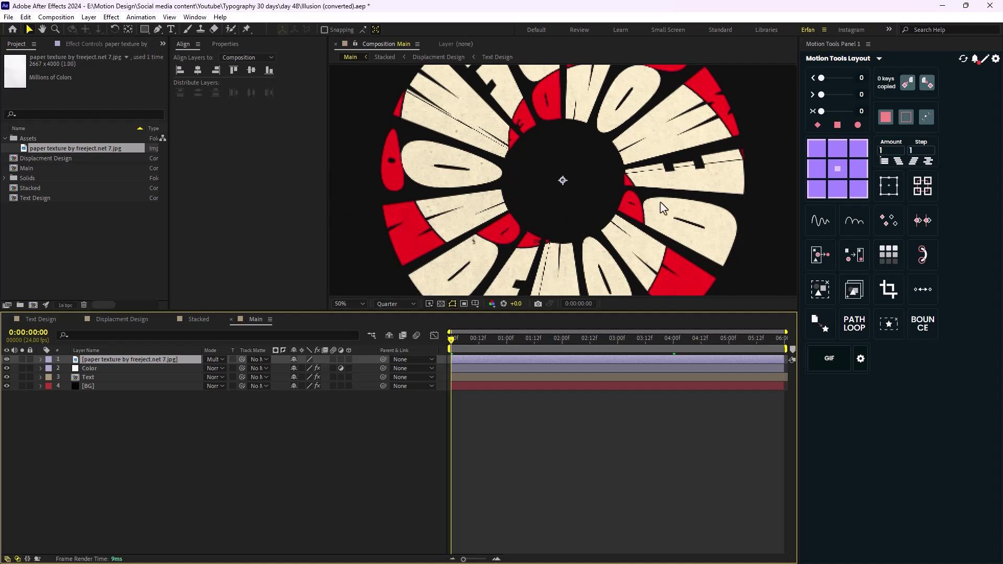
left_click(105, 377)
Step: Add Turbulent Displace to the Text layer with Size 40 and Amount 10
key("comma")
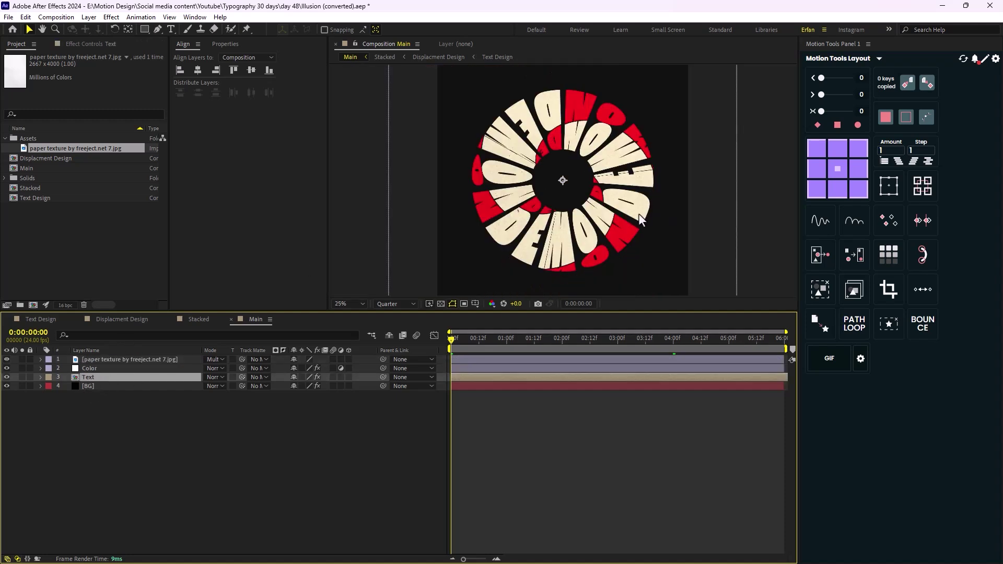
key("ctrl+space")
type("d")
key("BackSpace")
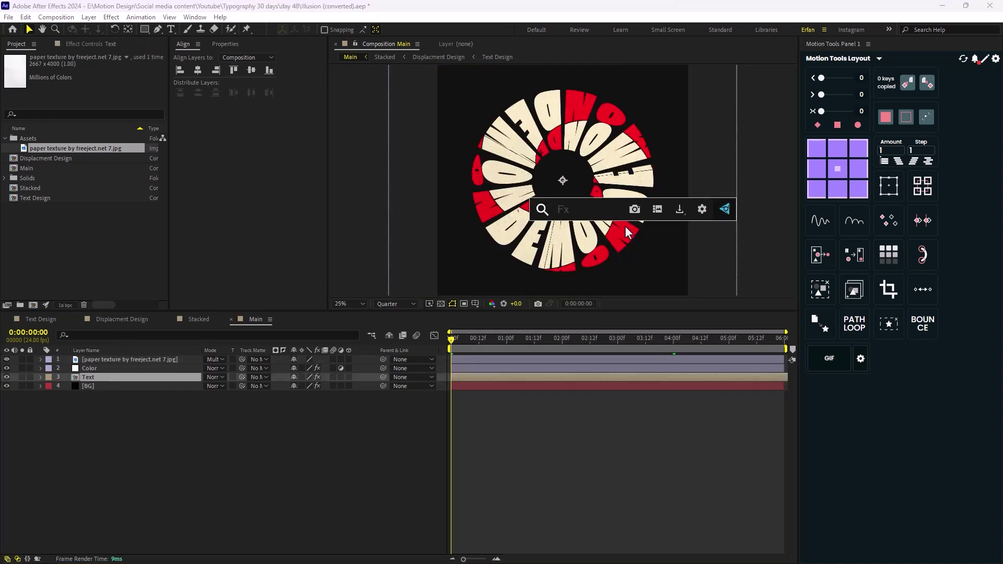
type("tur")
key("Return")
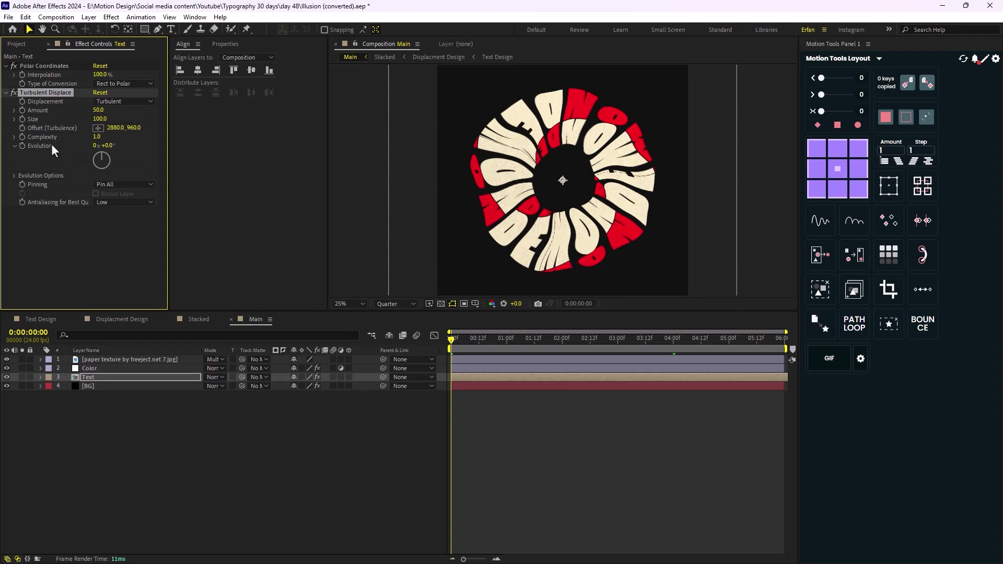
left_click(96, 120)
type("40")
key("Return")
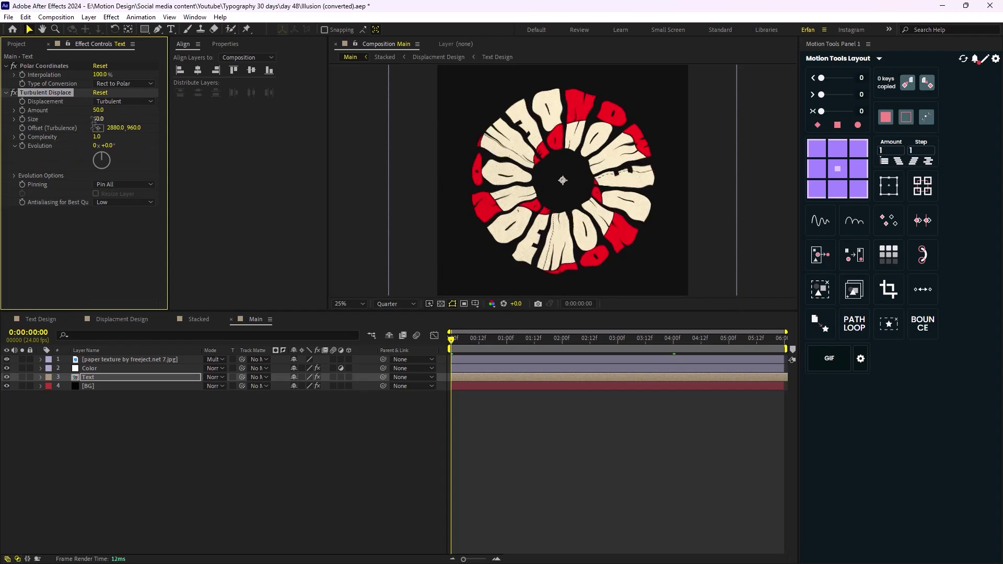
type("10")
key("Return")
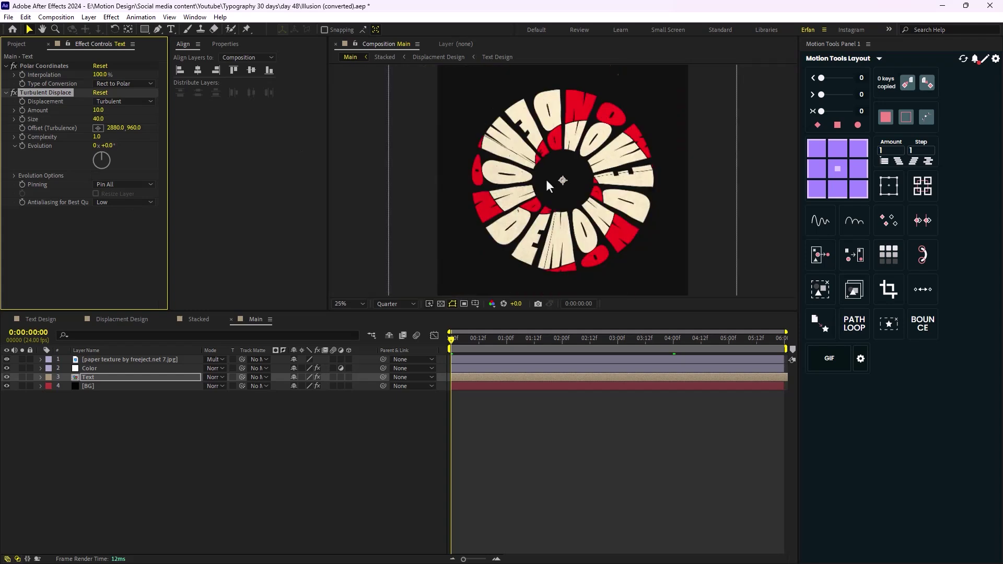
Step: Preview the distortion, then set a starting Rotation keyframe on the Text layer at 0:00
key("space")
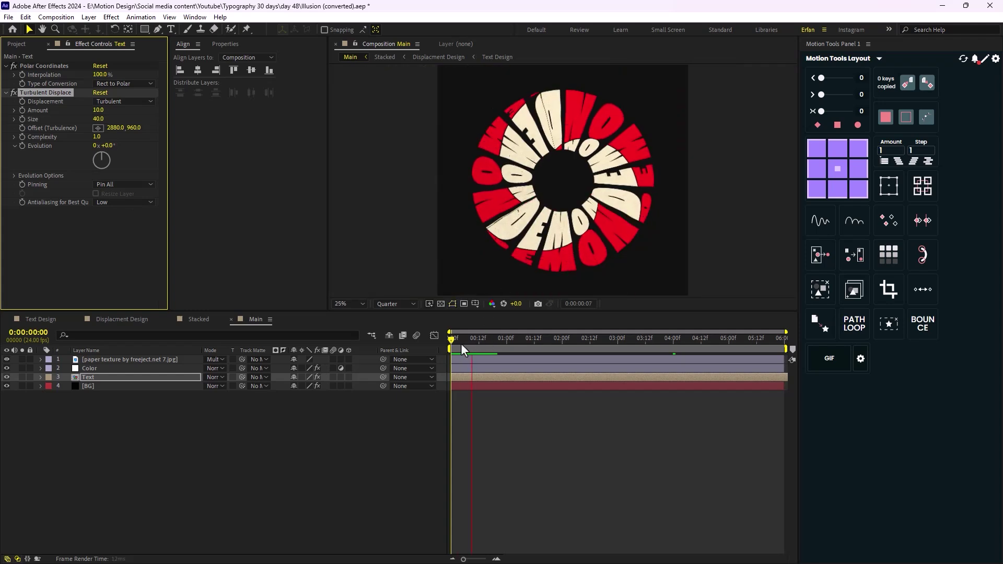
left_click(541, 349)
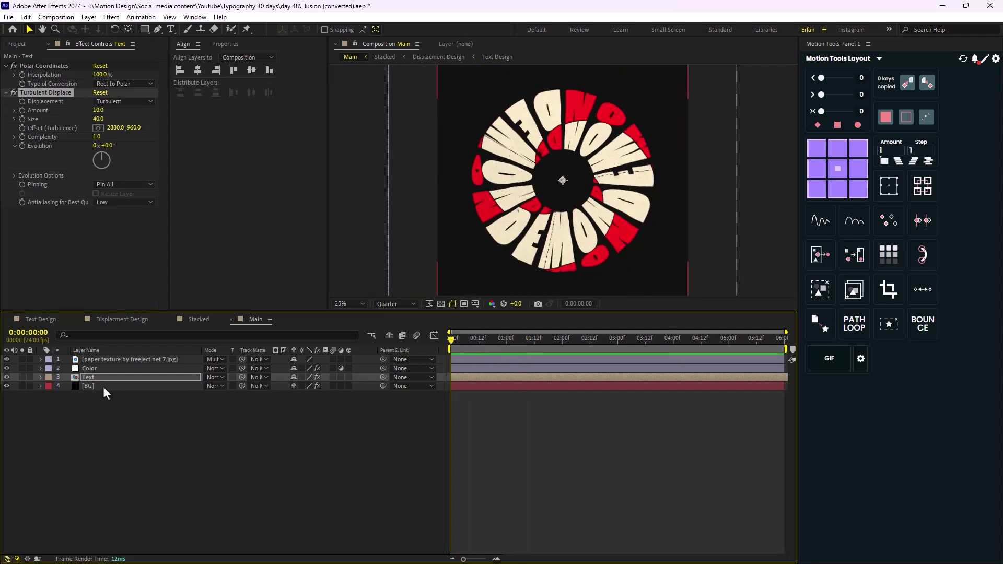
key("r")
left_click(67, 386)
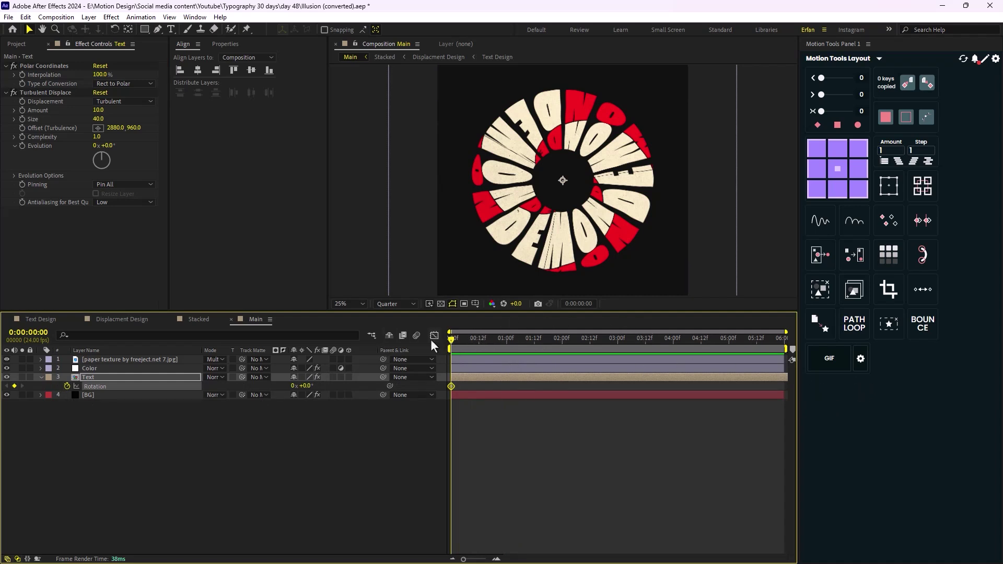
Step: At the last frame (0:00:05:23), set Rotation to 1x +0.0° and preview the full turn
key("End")
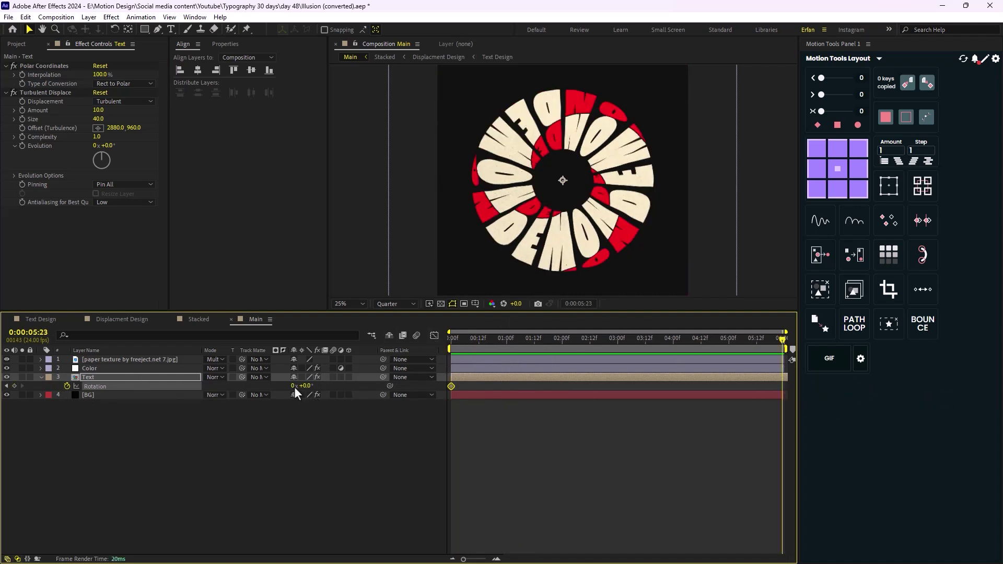
type("1")
key("Return")
key("space")
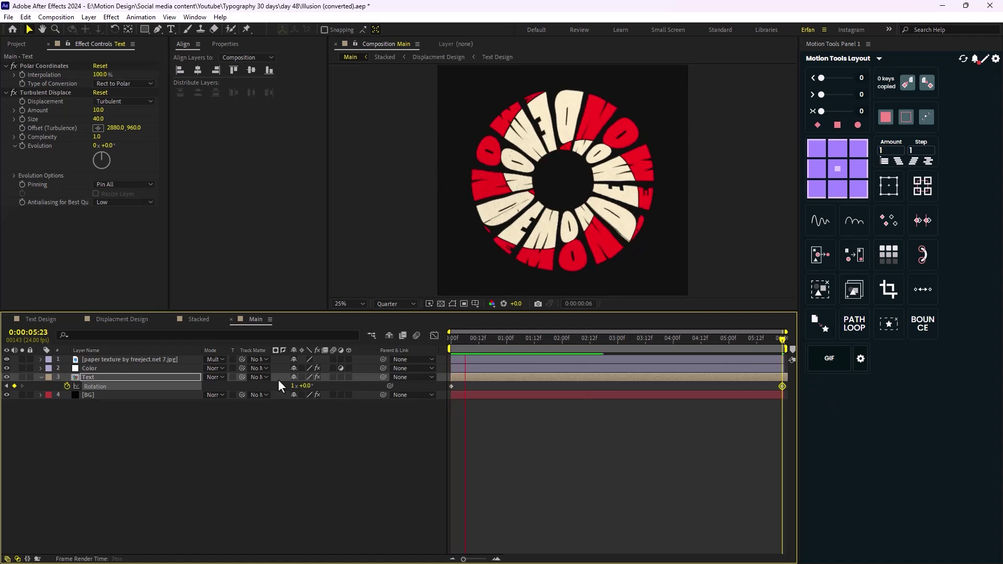
key("comma")
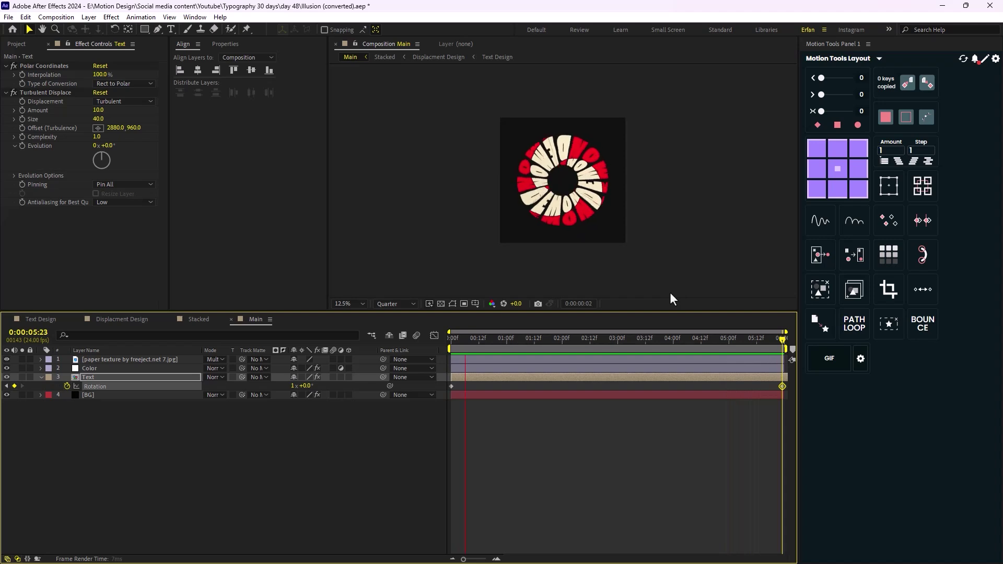
Step: Duplicate the paper texture layer and set the top copy's blend mode to Screen
left_click(510, 344)
key("Home")
left_click(92, 474)
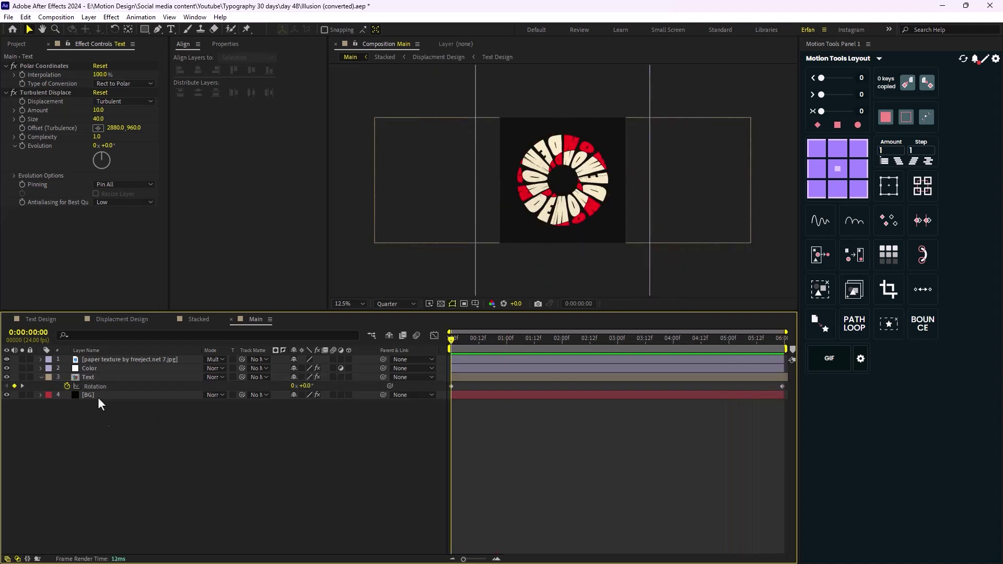
left_click(102, 358)
key("ctrl+d")
left_click(210, 364)
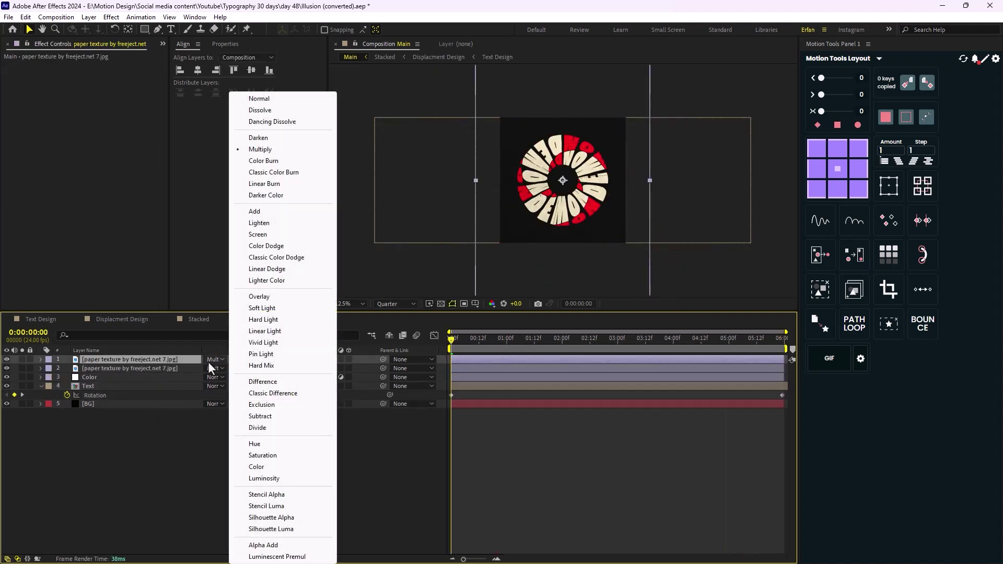
left_click(272, 234)
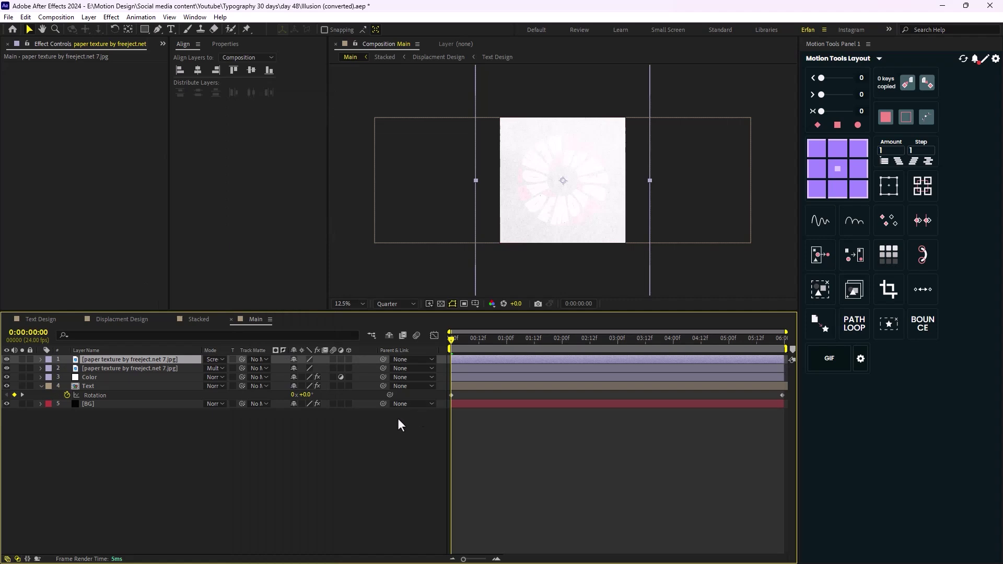
Step: Apply Invert to the top texture copy and preview the textured rotating ring
key("ctrl+space")
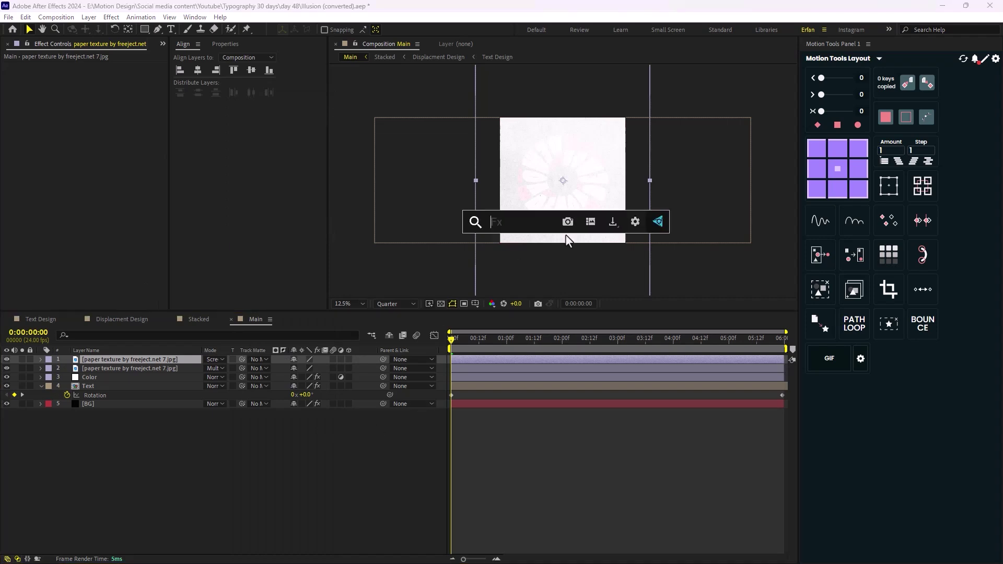
type("inv")
key("Return")
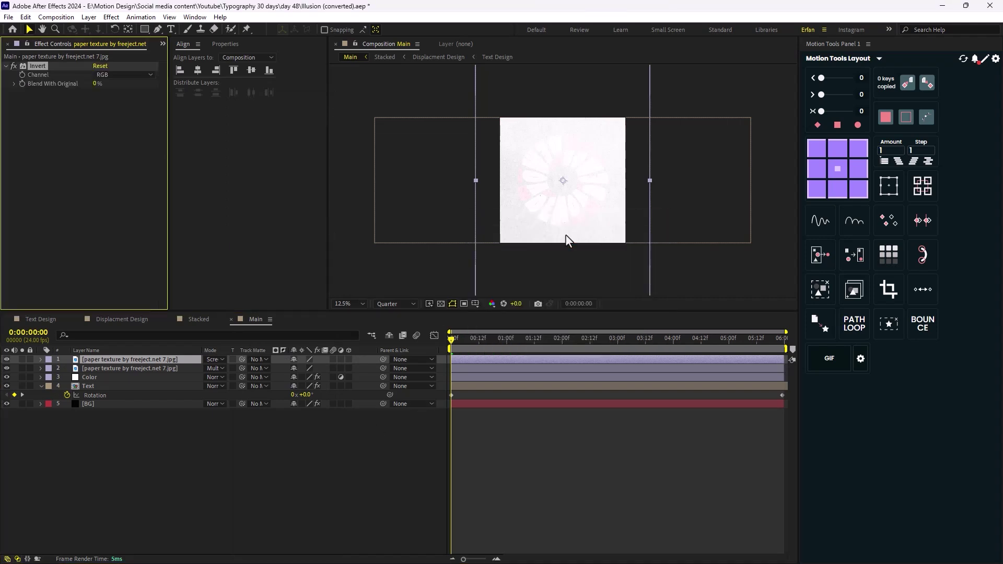
key("space")
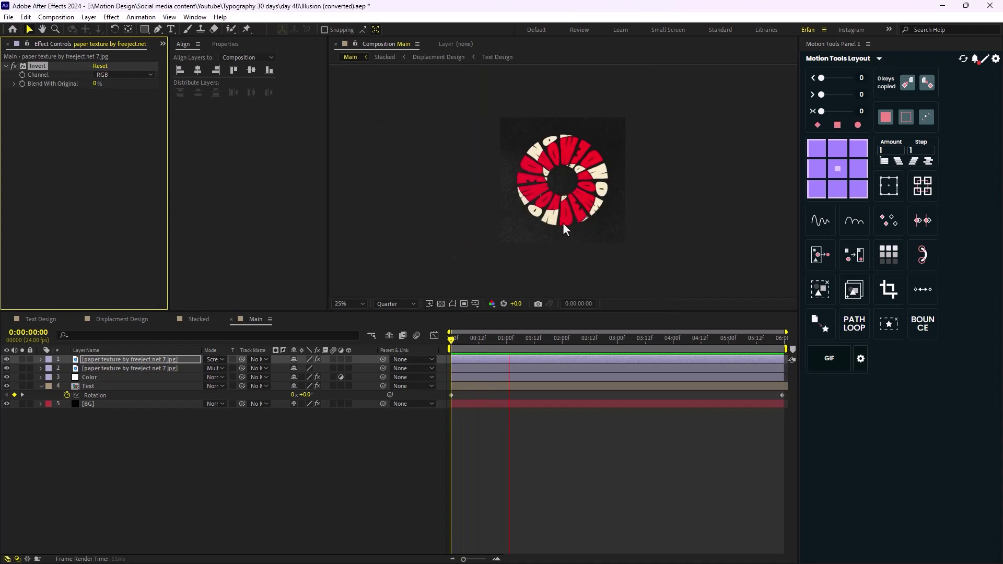
scroll(563, 222, "up", 2)
scroll(502, 228, "down", 2)
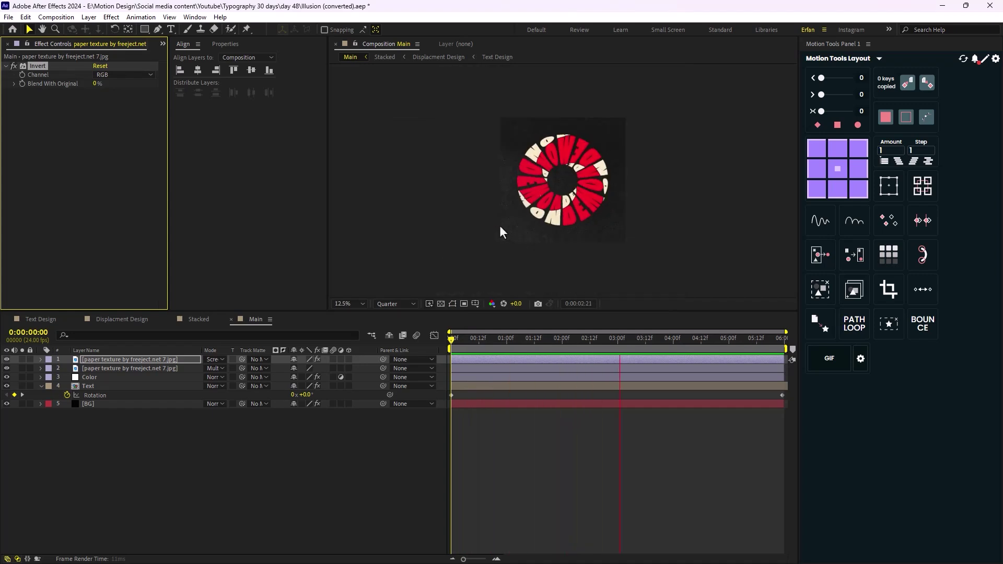